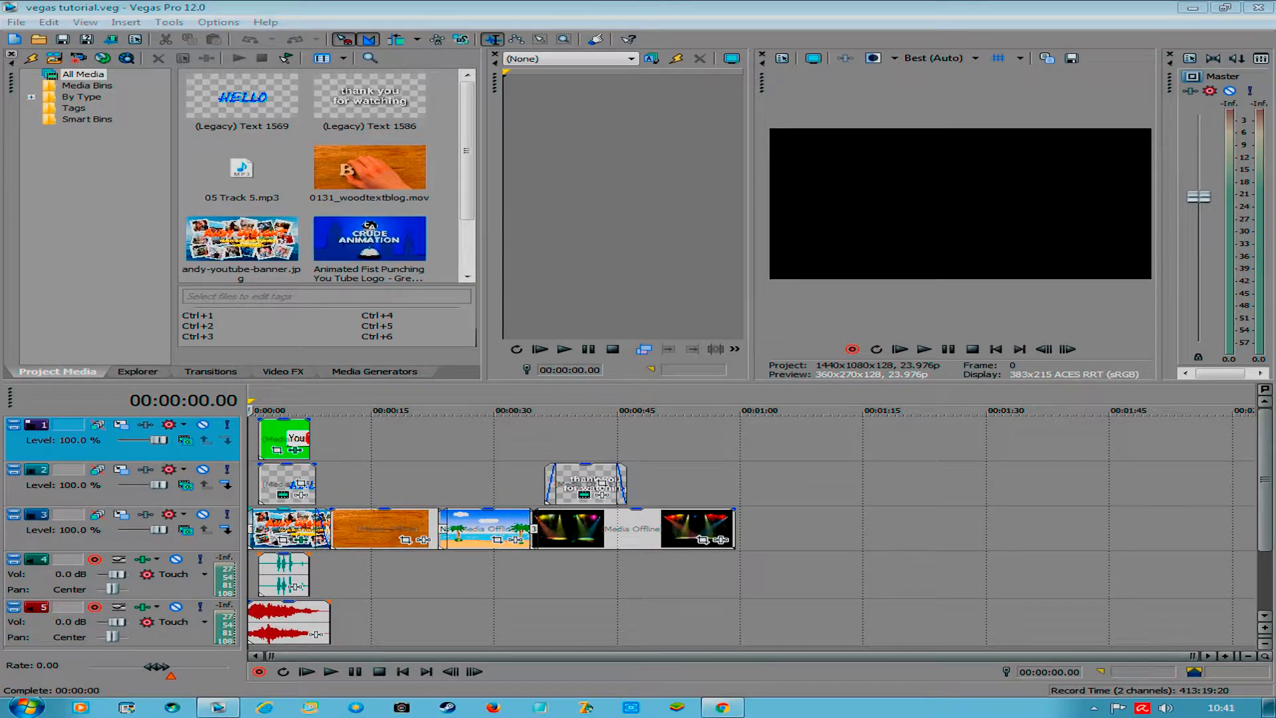
- Place the cursor at 00:00:03.07 in the banner clip on track 3 and examine the timeline at frame level and full length
click(275, 528)
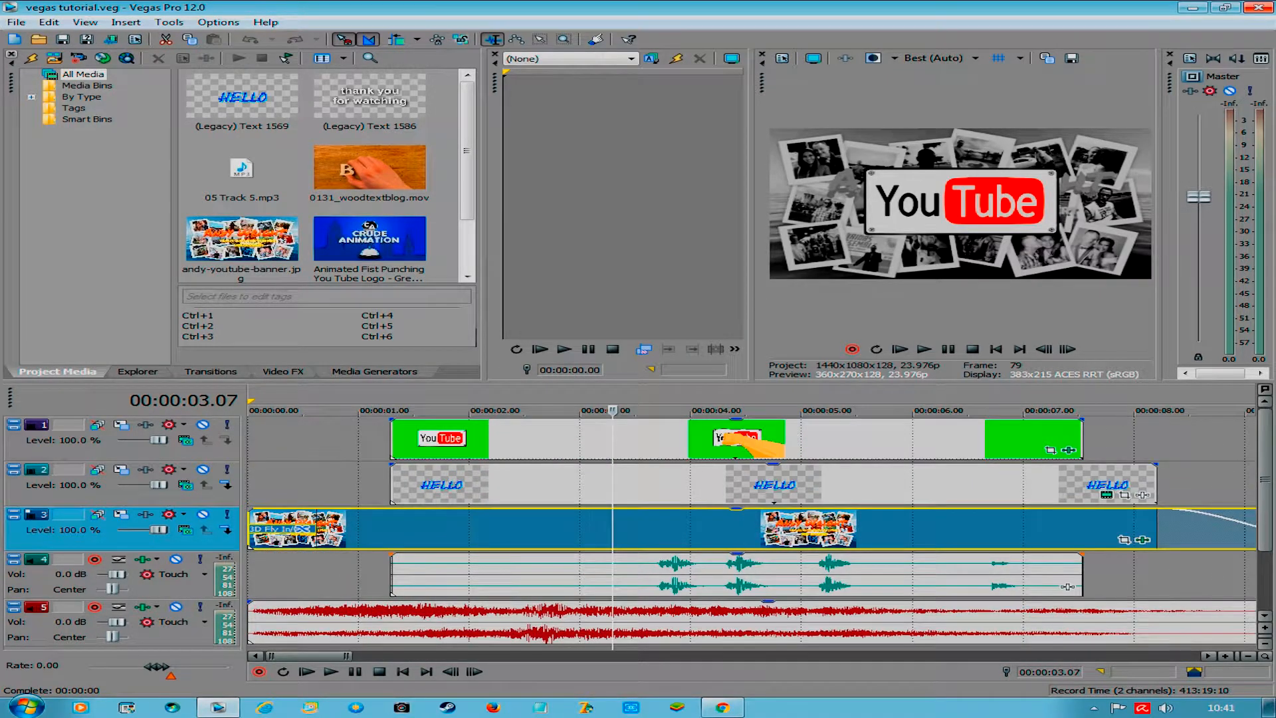
scroll(751, 531, up, 5)
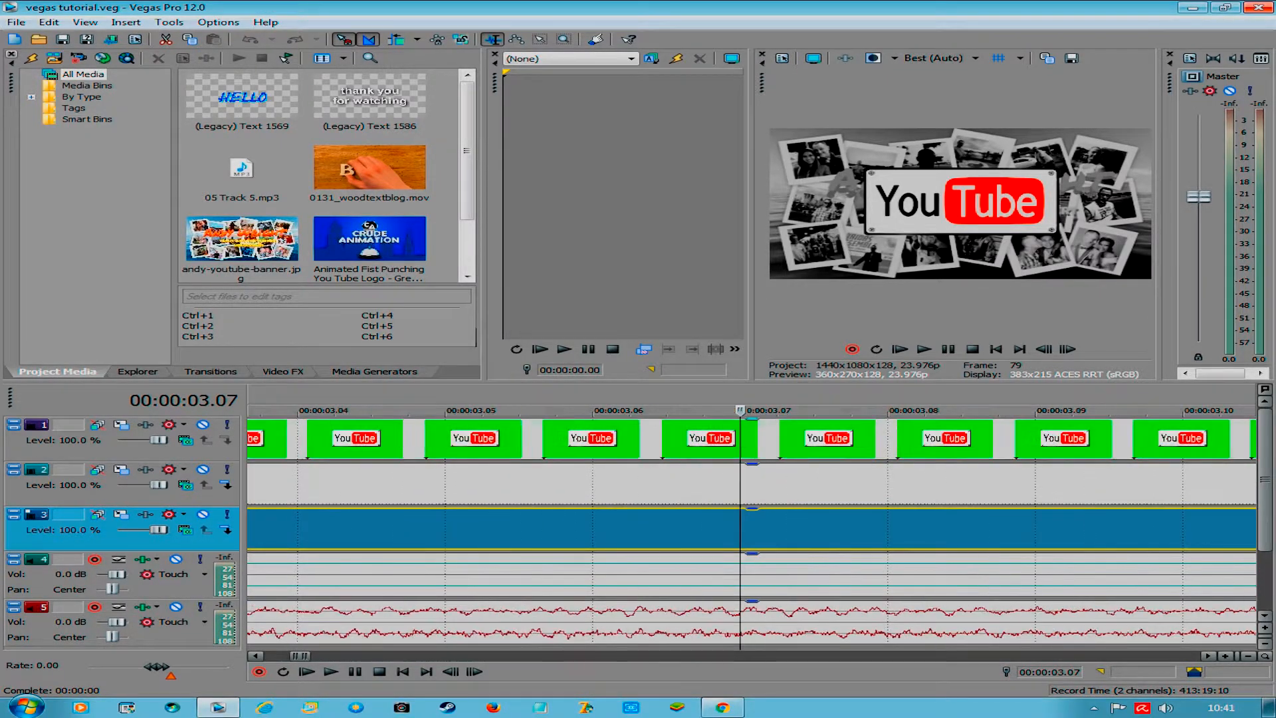
scroll(751, 532, up, 2)
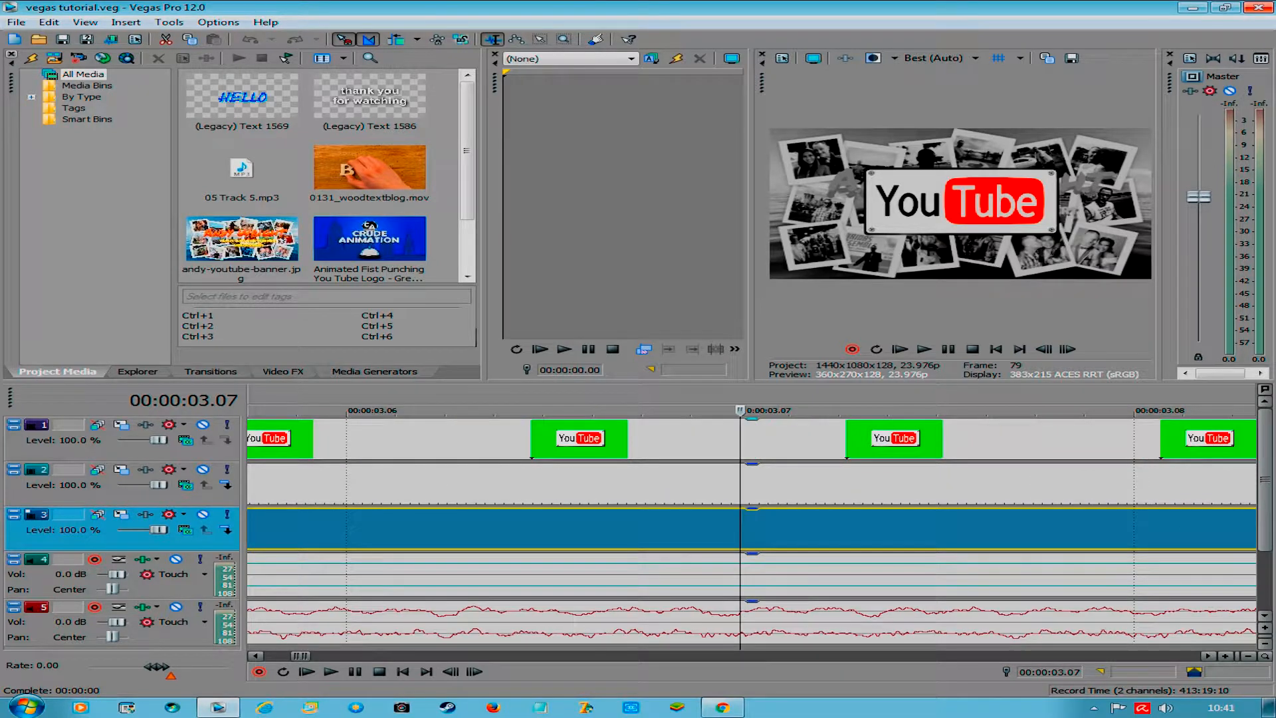
scroll(751, 531, up, 4)
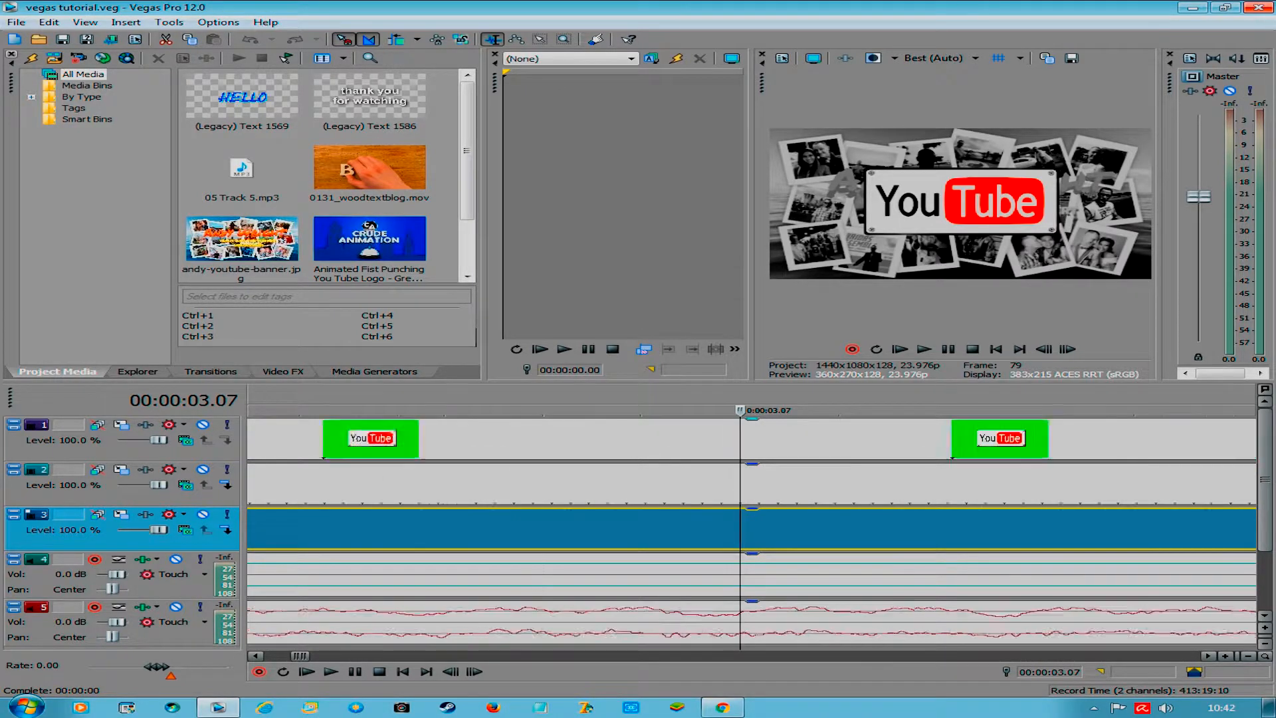
scroll(751, 531, down, 11)
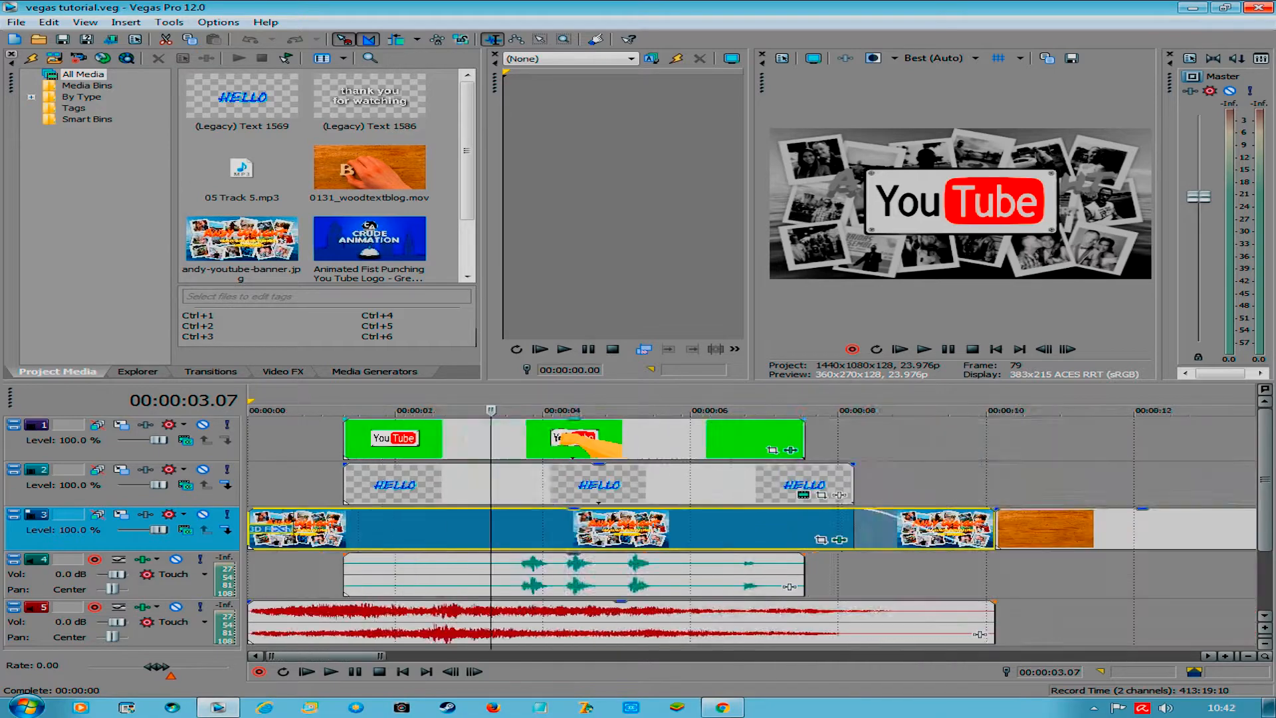
scroll(751, 530, down, 8)
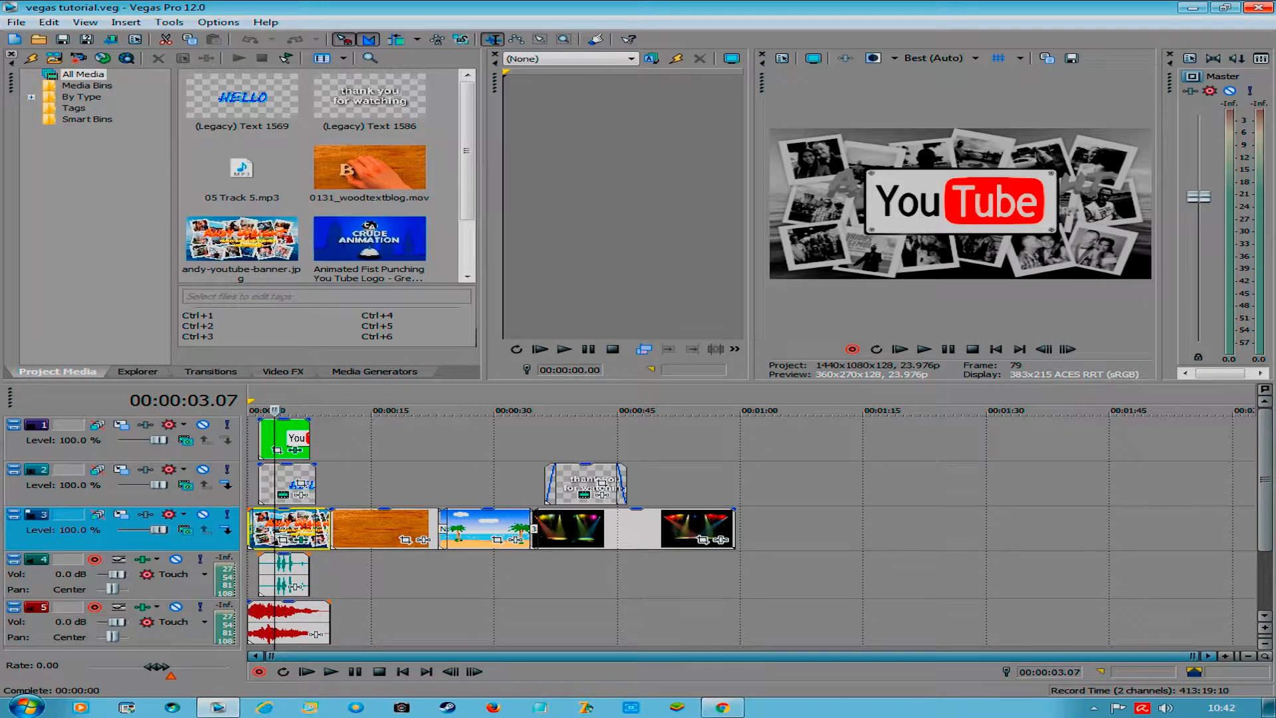
- Look through the timeline past the last clip and return to the start of the project
scroll(751, 532, right, 2)
scroll(751, 519, right, 10)
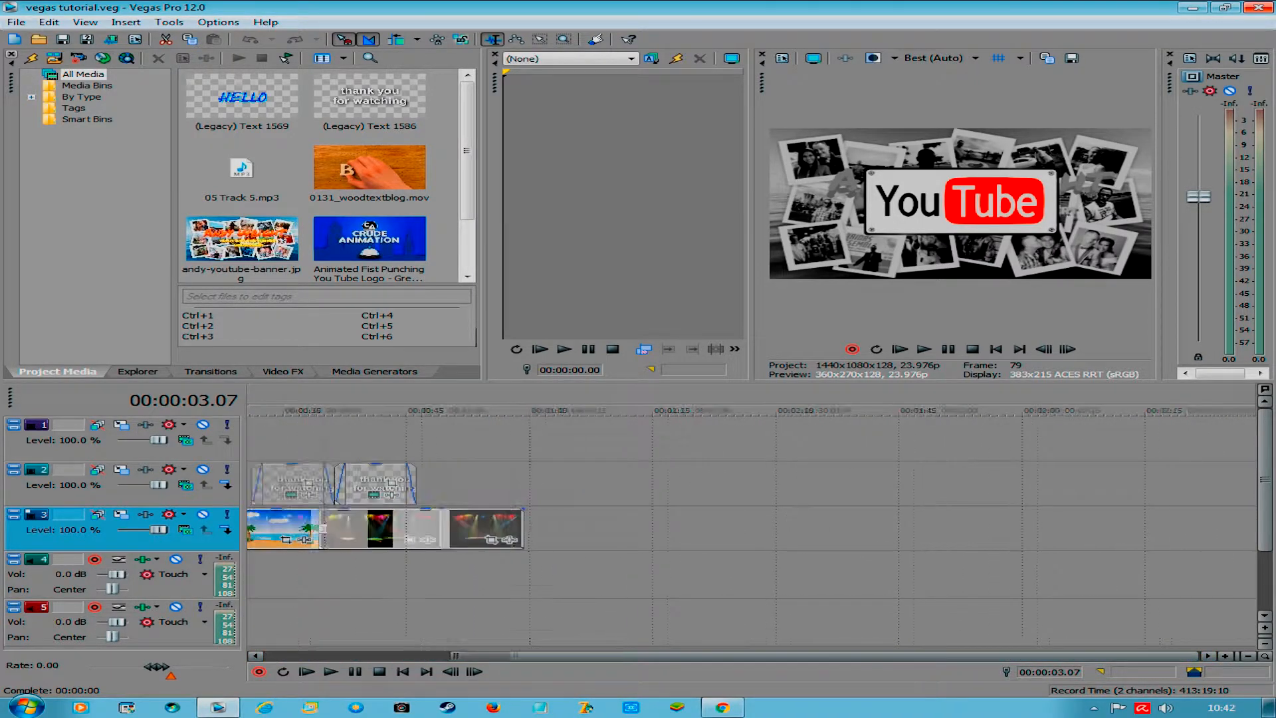
scroll(751, 519, left, 10)
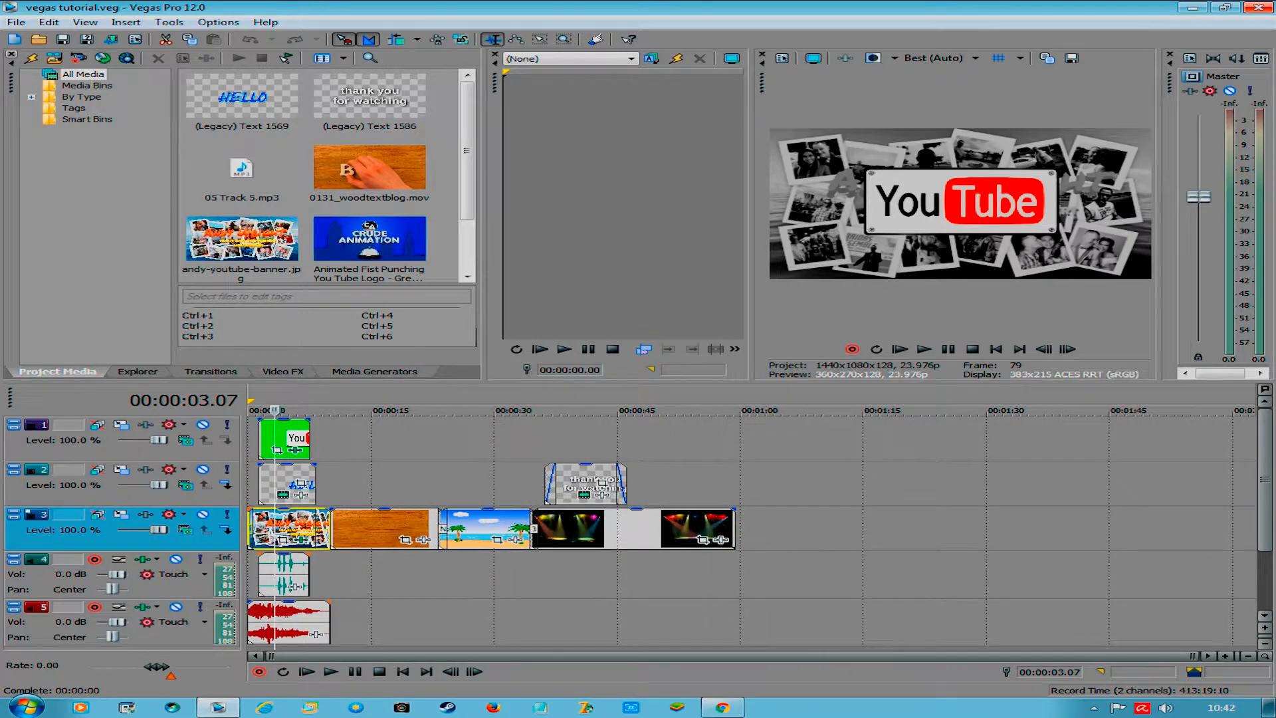
scroll(751, 518, right, 13)
scroll(751, 519, left, 5)
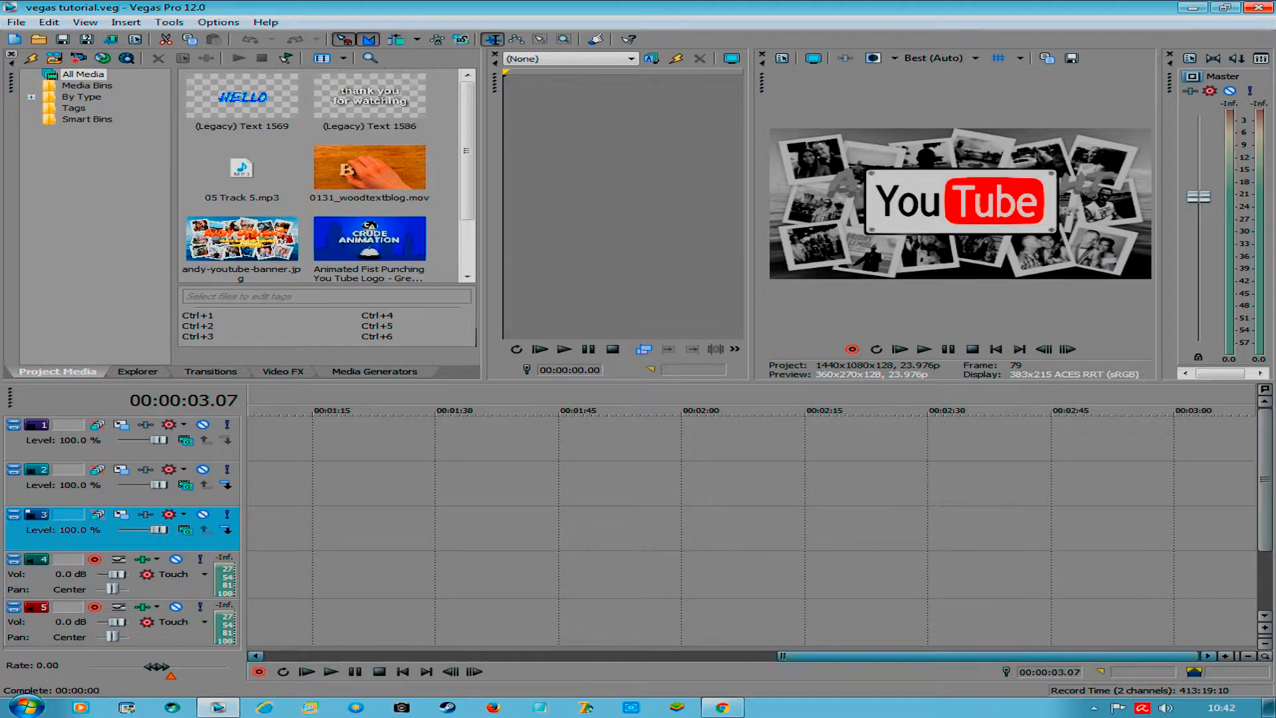
scroll(751, 518, left, 10)
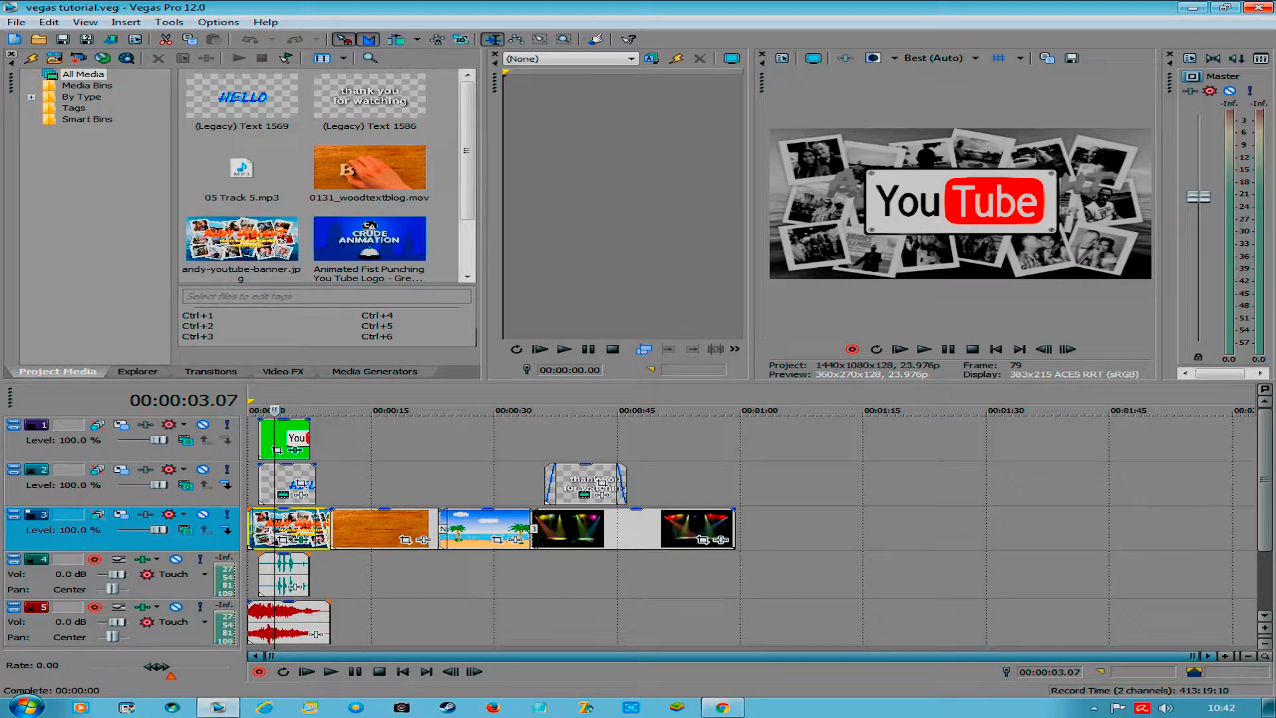
scroll(750, 529, right, 9)
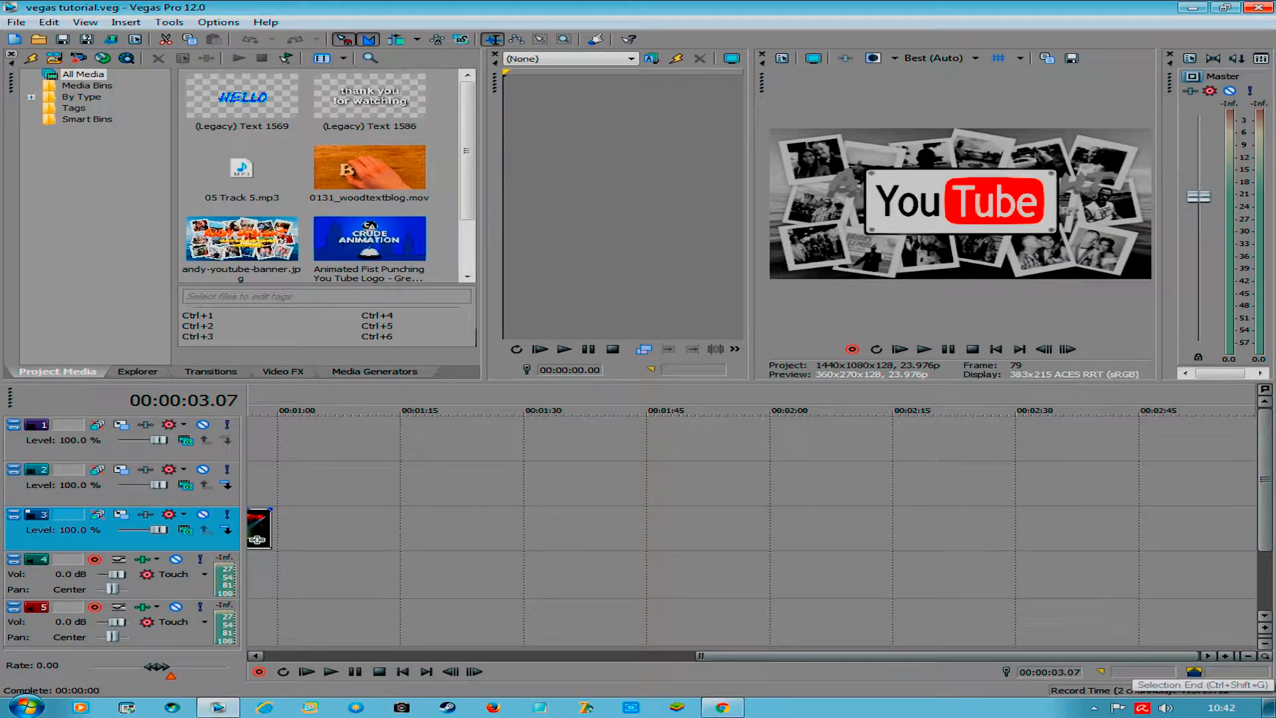
mouse_move(722, 707)
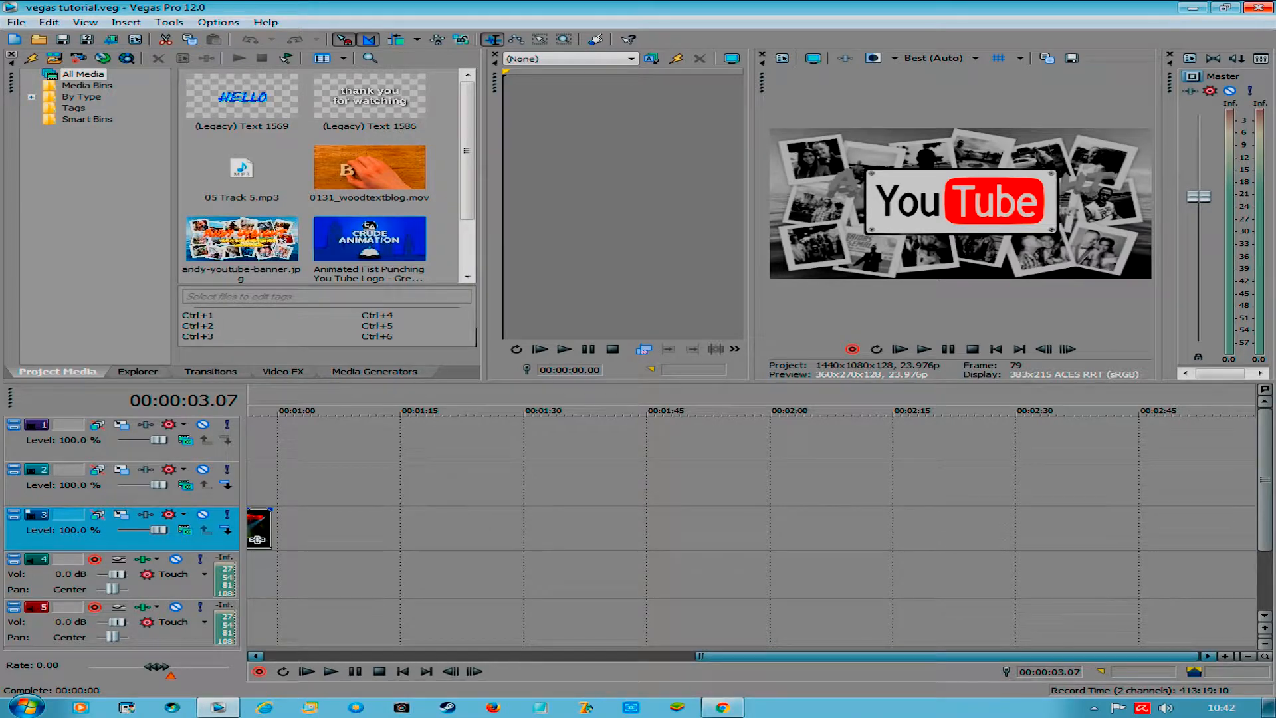
drag(947, 656, 833, 656)
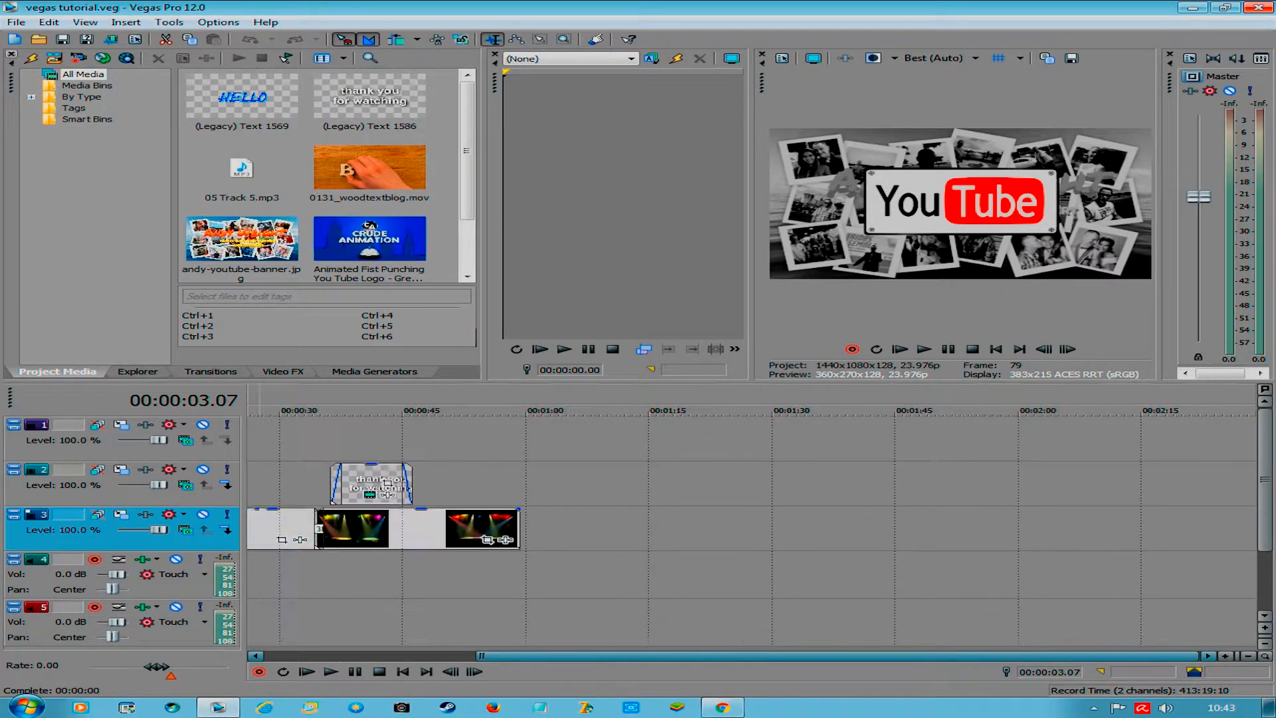
drag(833, 656, 733, 656)
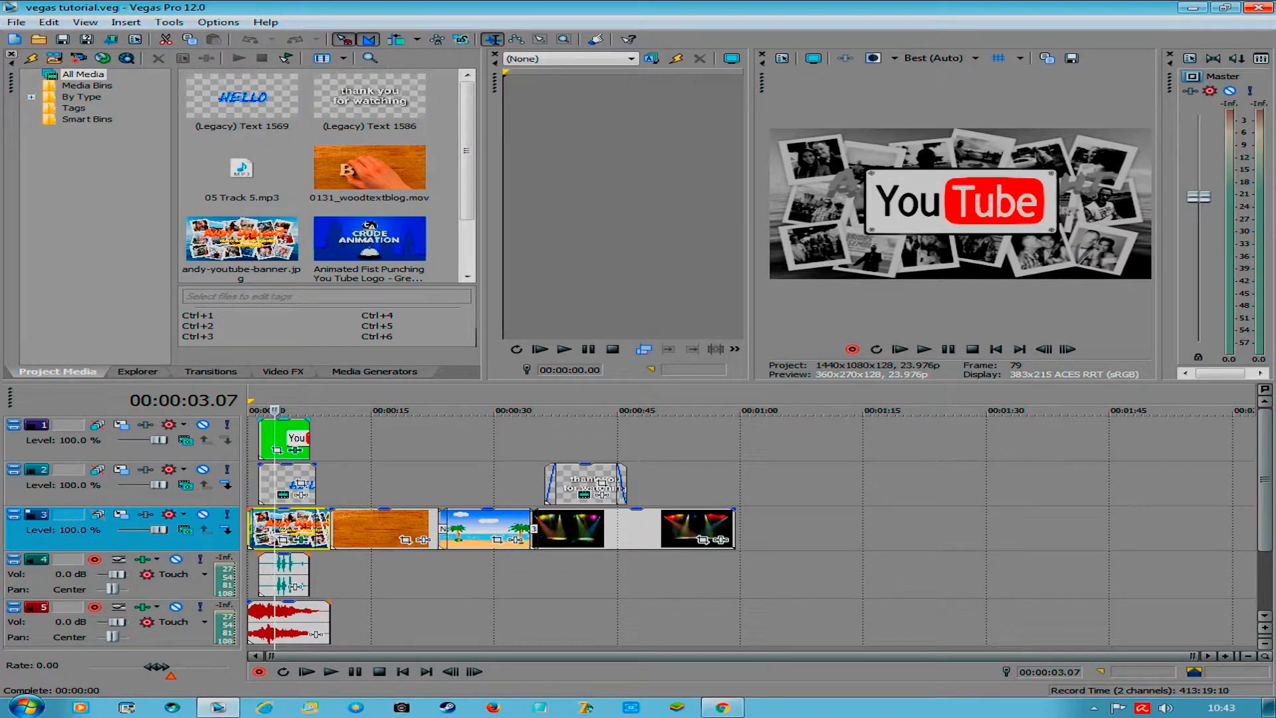
- Play the project from the cursor, pause at 00:00:05.19, and examine the clips around that point
key(space)
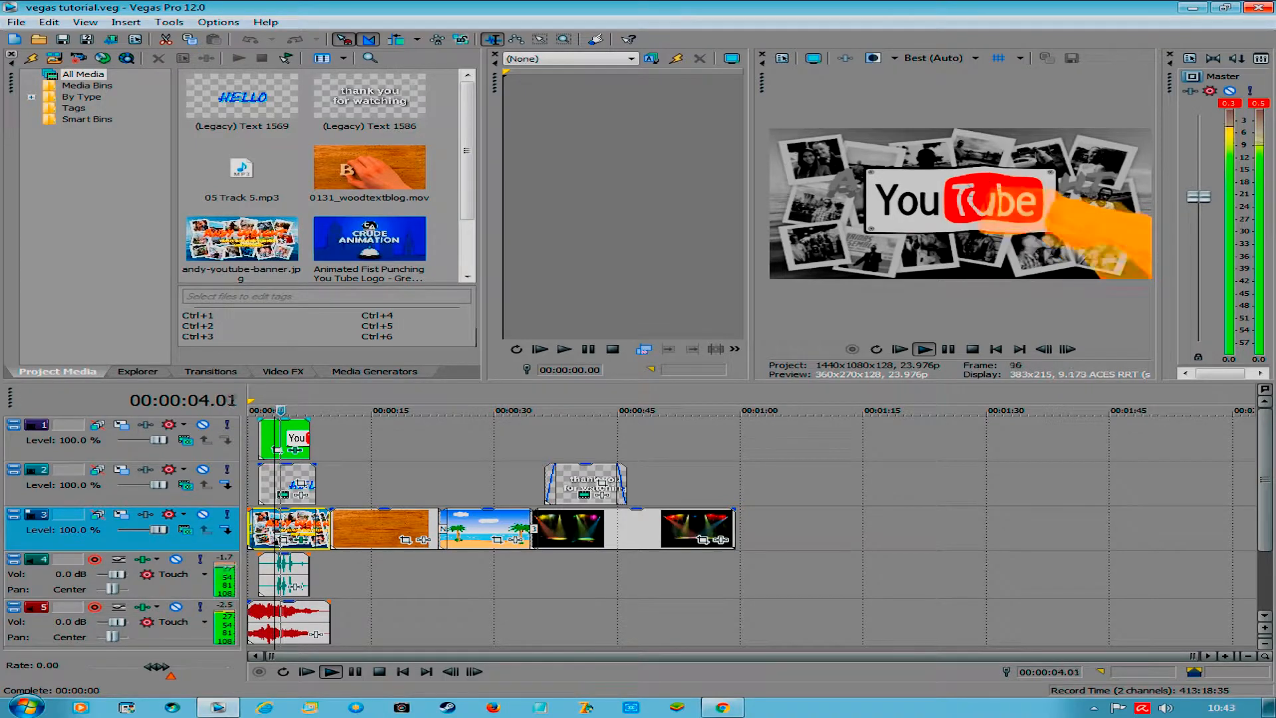
key(Return)
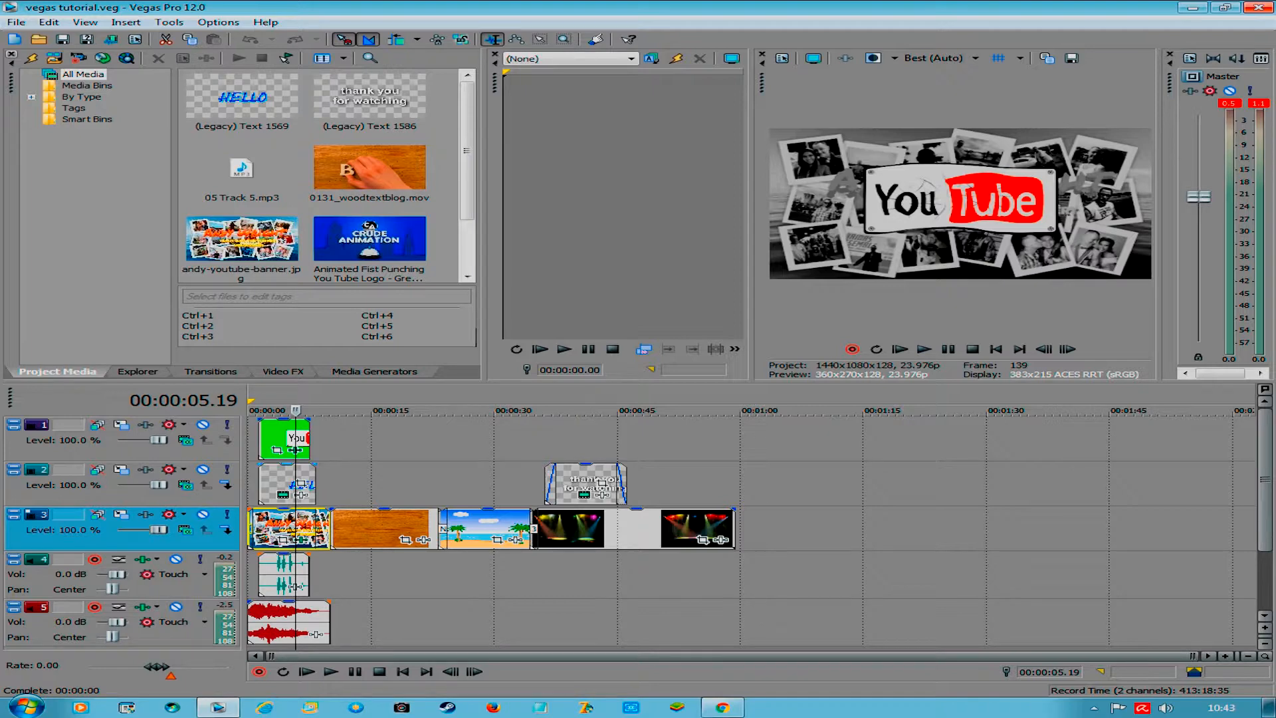
scroll(751, 529, up, 3)
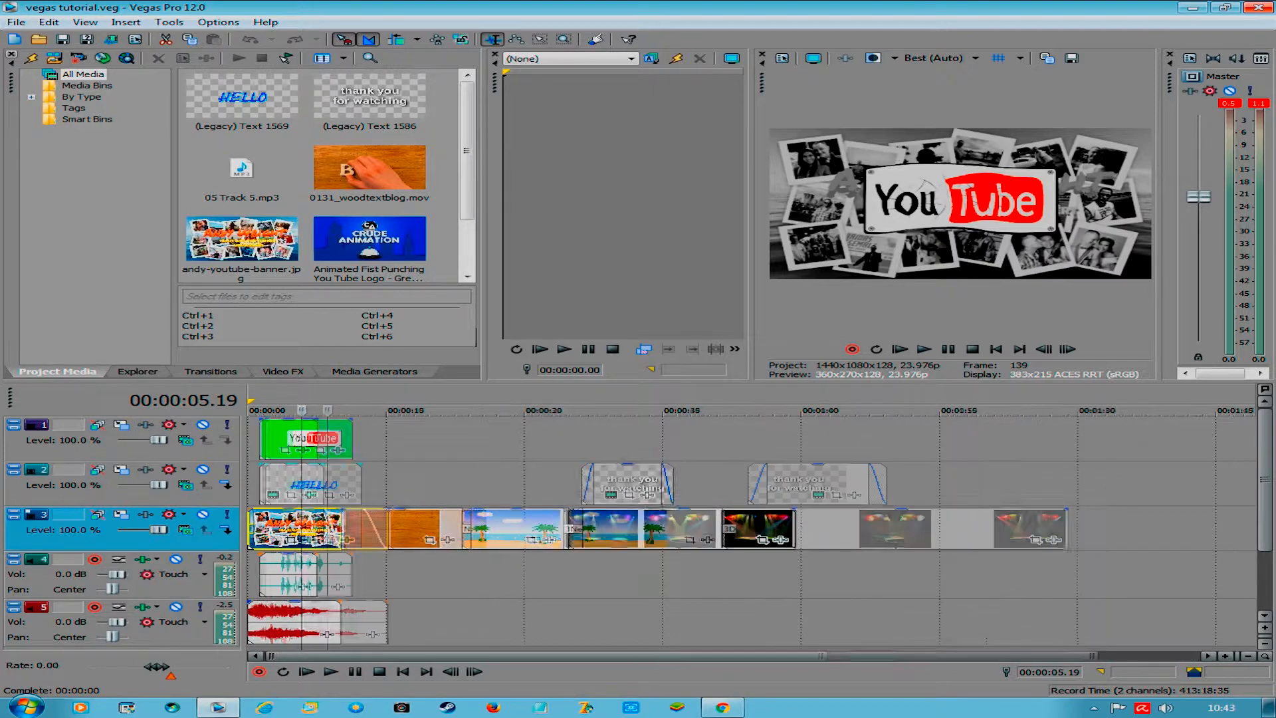
scroll(751, 530, up, 3)
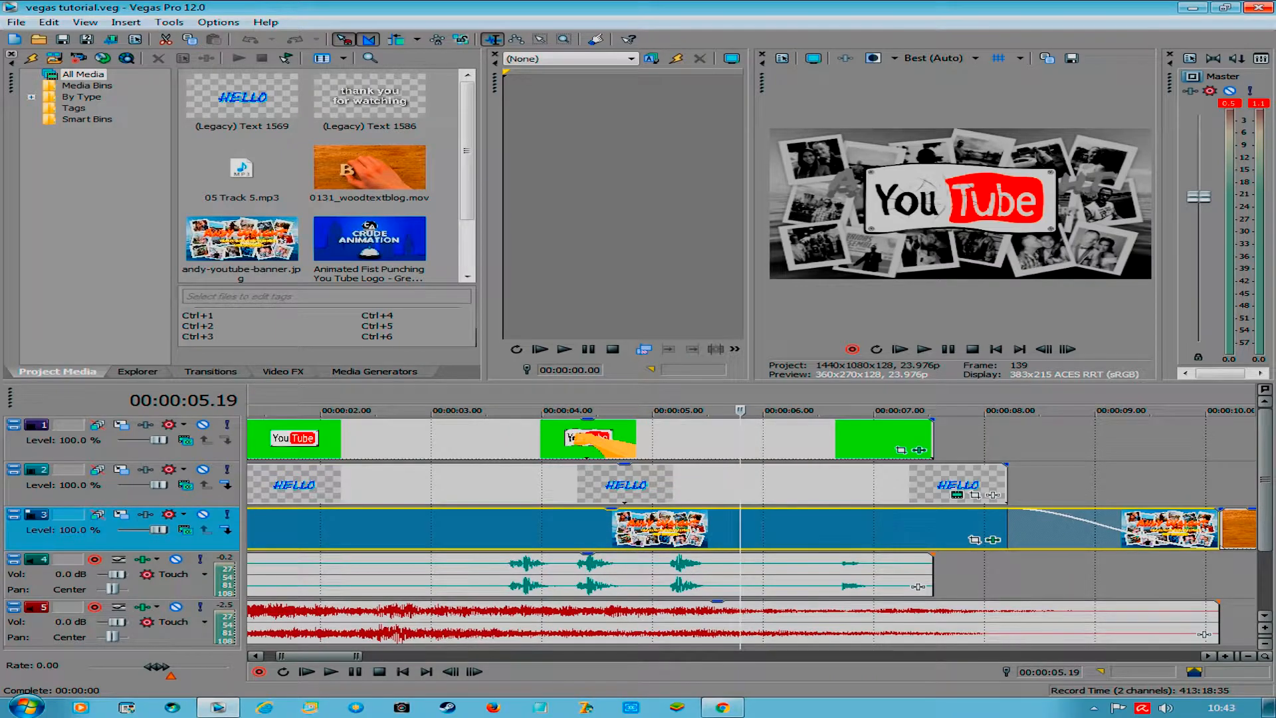
scroll(751, 530, down, 3)
scroll(751, 530, down, 4)
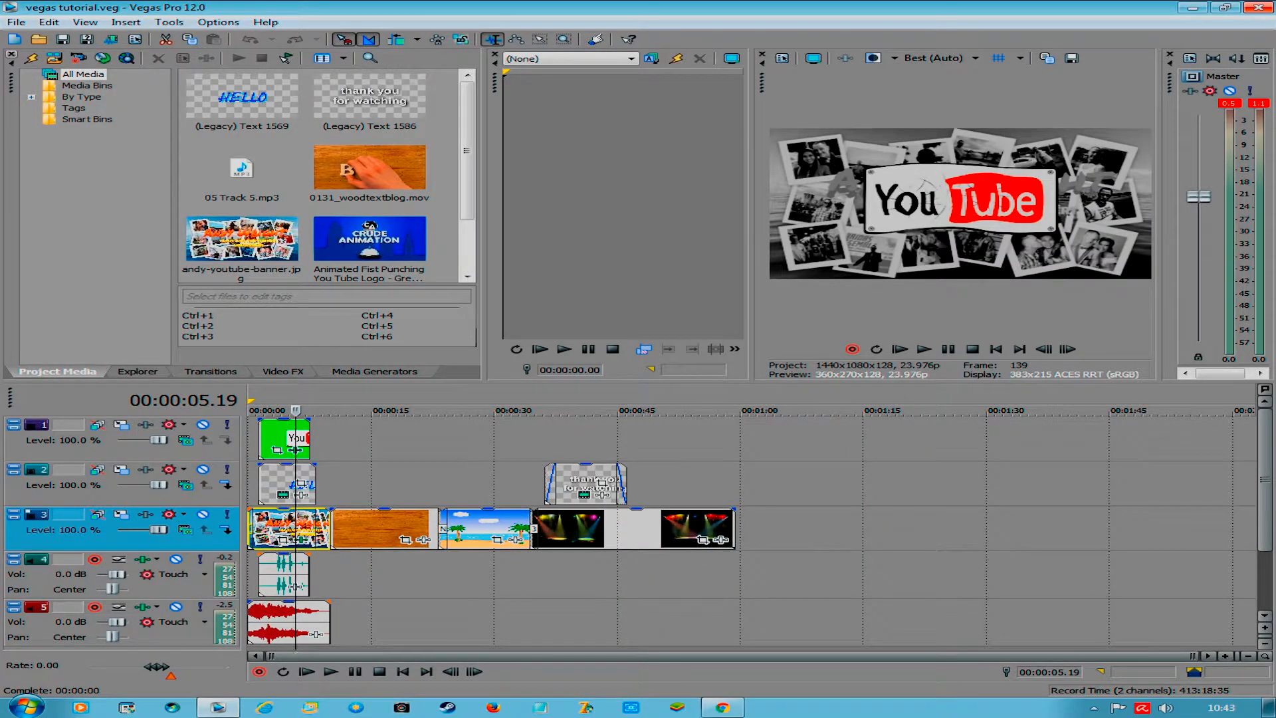
- Examine the timeline closely around 00:01:04.15 in the empty area and around 00:00:26.21 in the beach clip
click(779, 484)
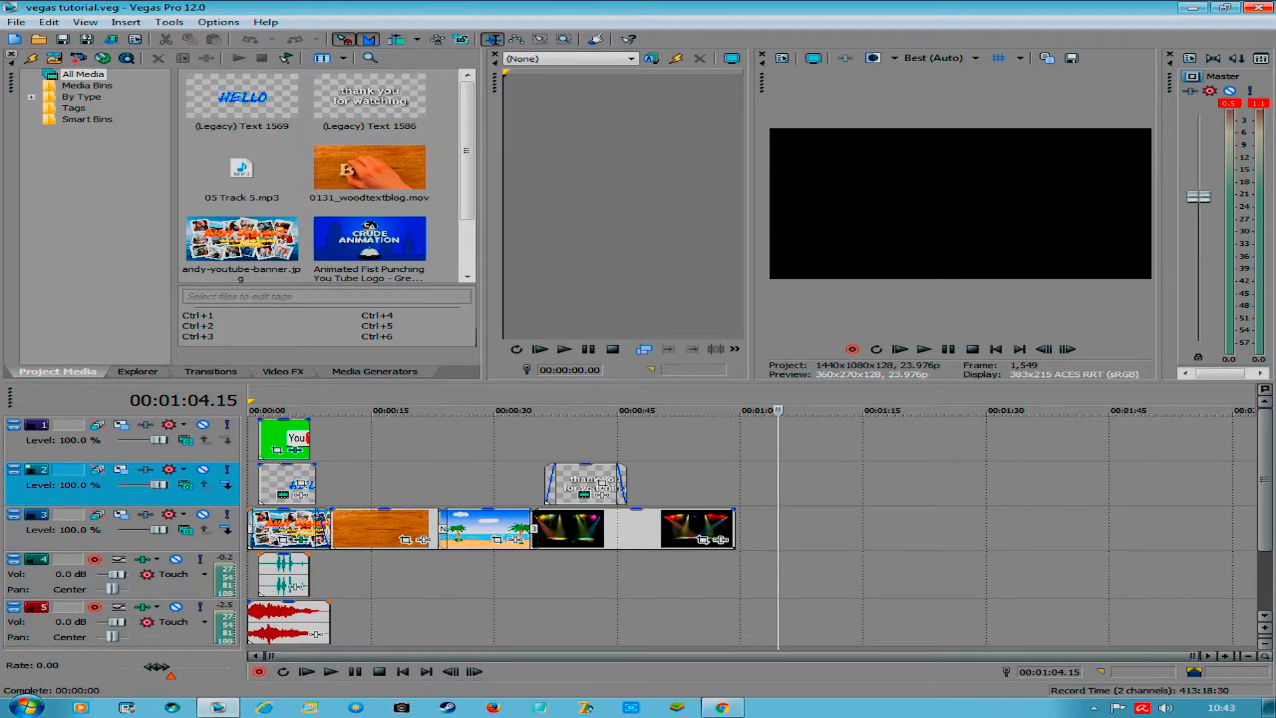
scroll(778, 485, up, 9)
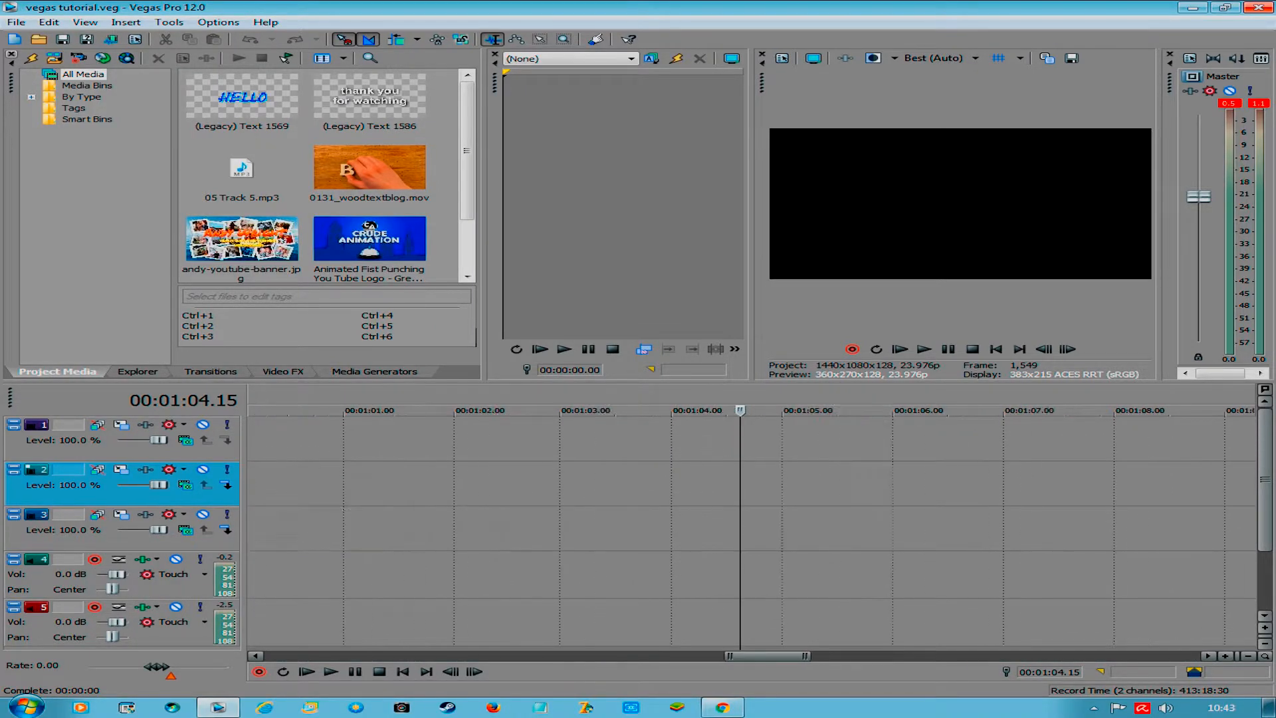
scroll(779, 484, down, 10)
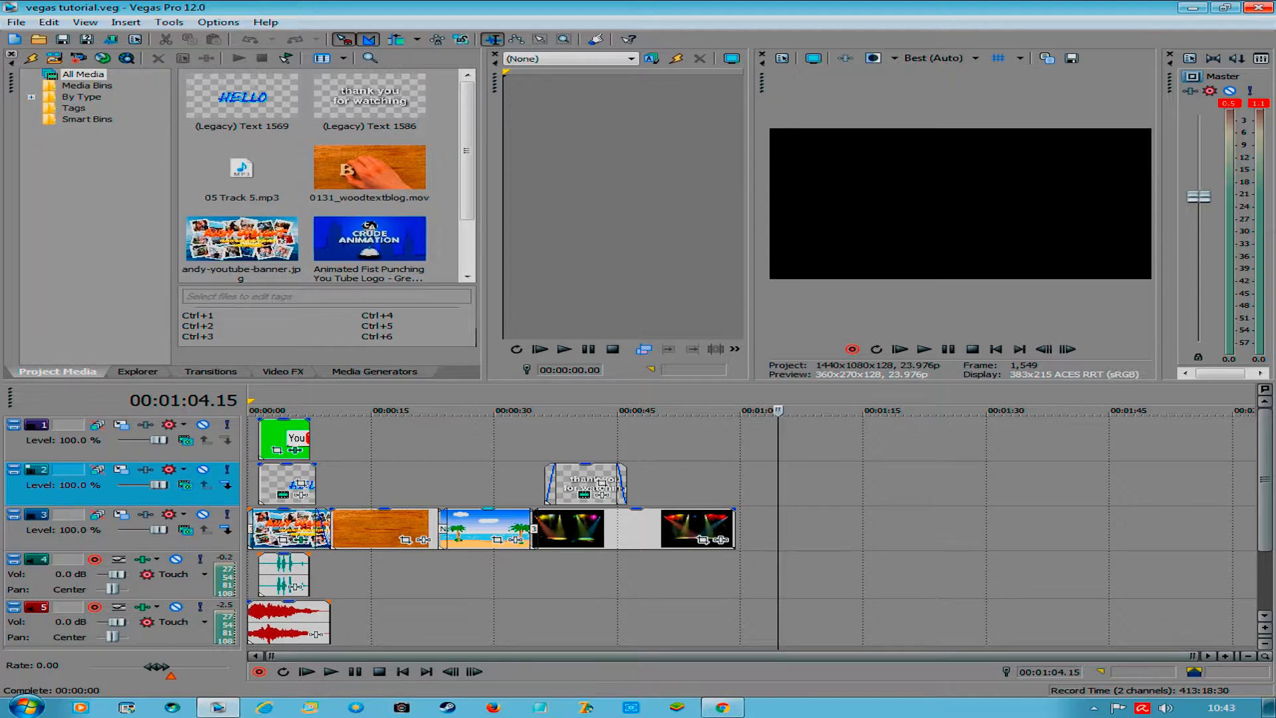
click(468, 532)
scroll(468, 532, up, 10)
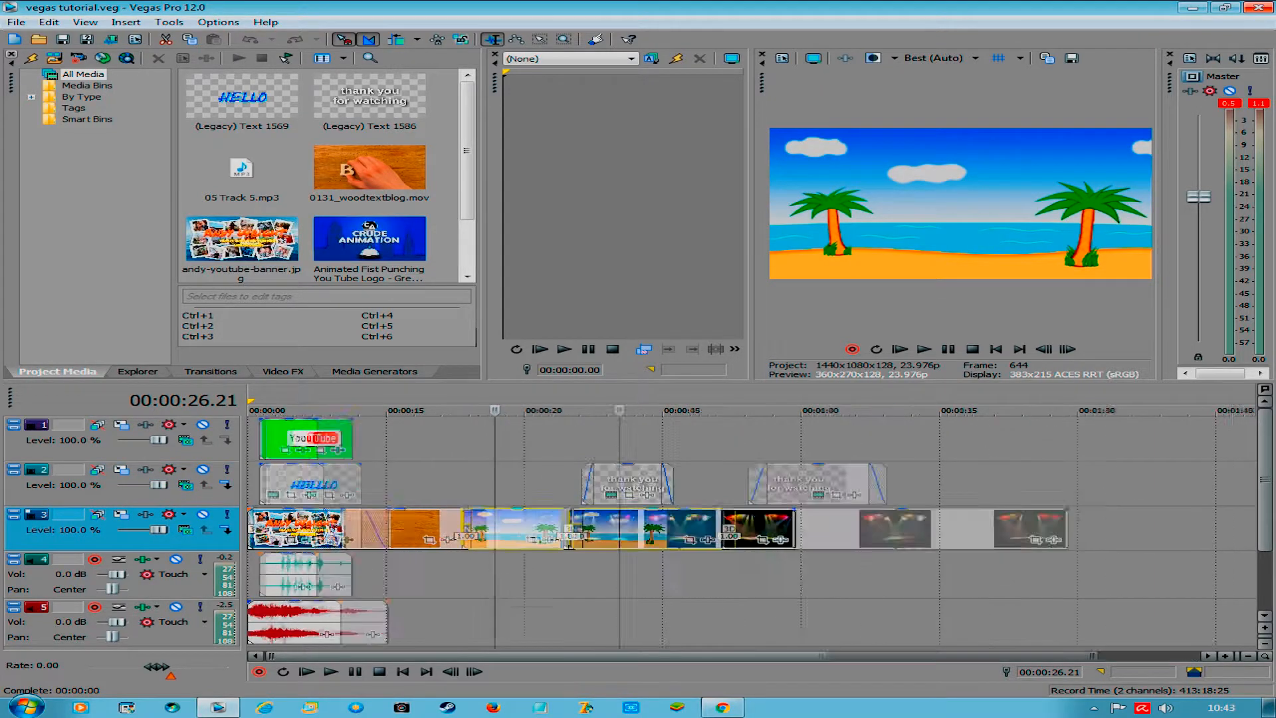
scroll(469, 532, down, 7)
scroll(469, 532, down, 2)
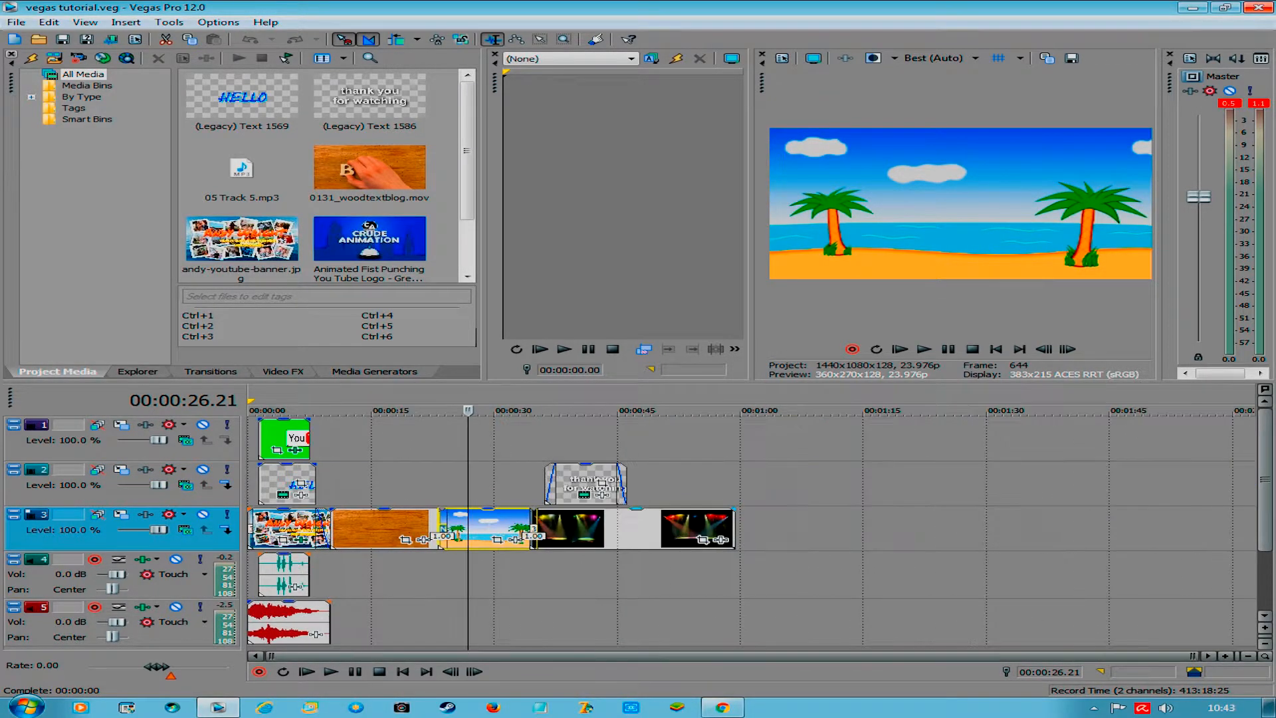
- Inspect the empty area at 00:01:08.15, return to the beach clip, and place the cursor at 00:00:30.18
click(811, 532)
scroll(812, 532, up, 8)
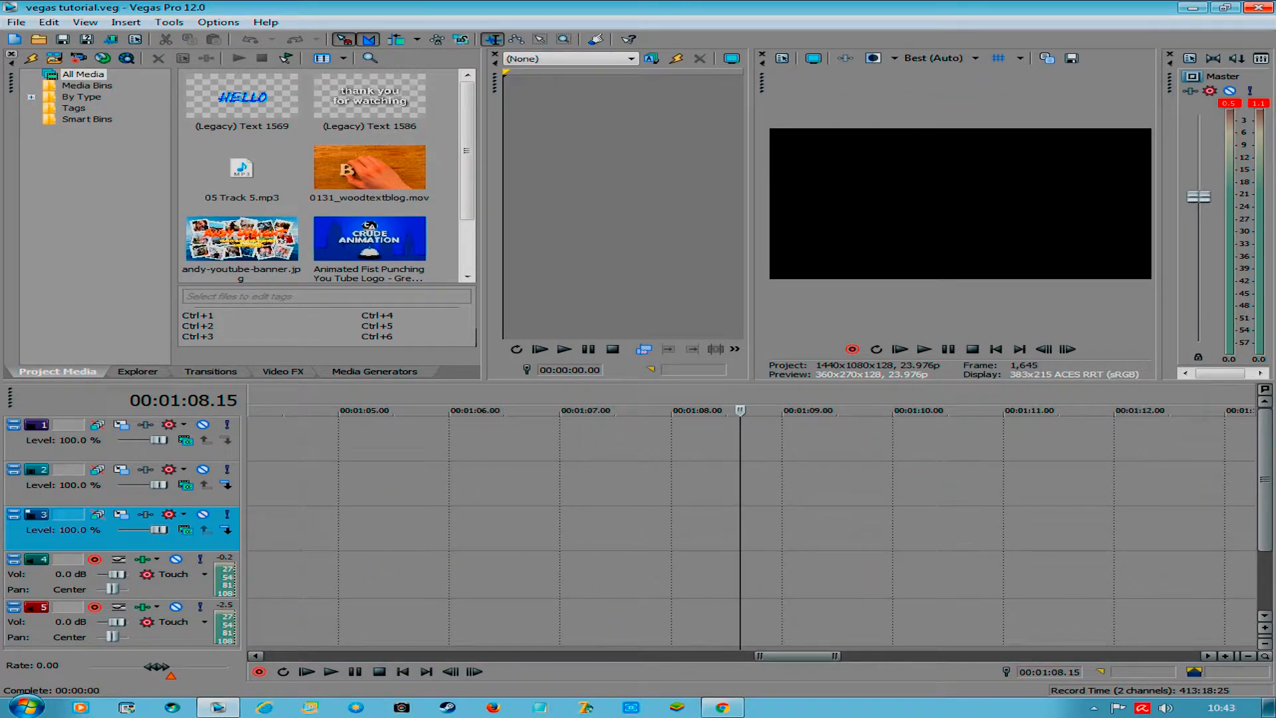
drag(800, 656, 517, 656)
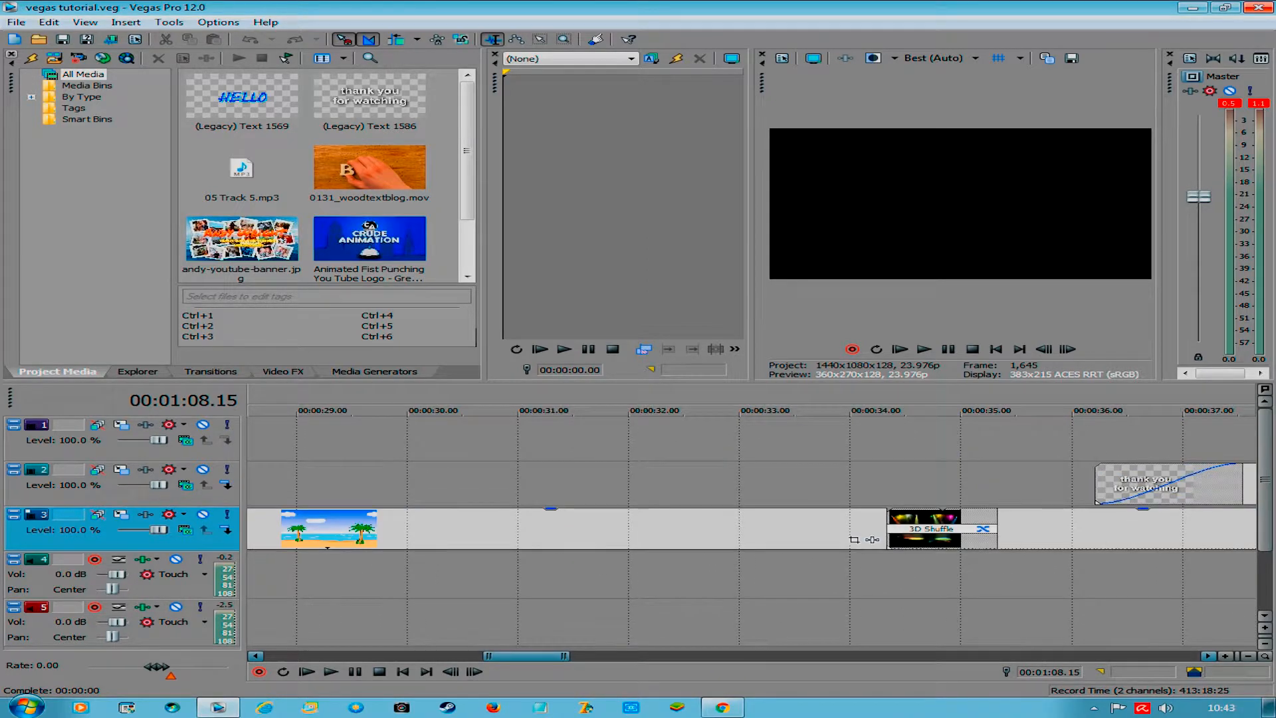
click(491, 529)
scroll(491, 530, down, 5)
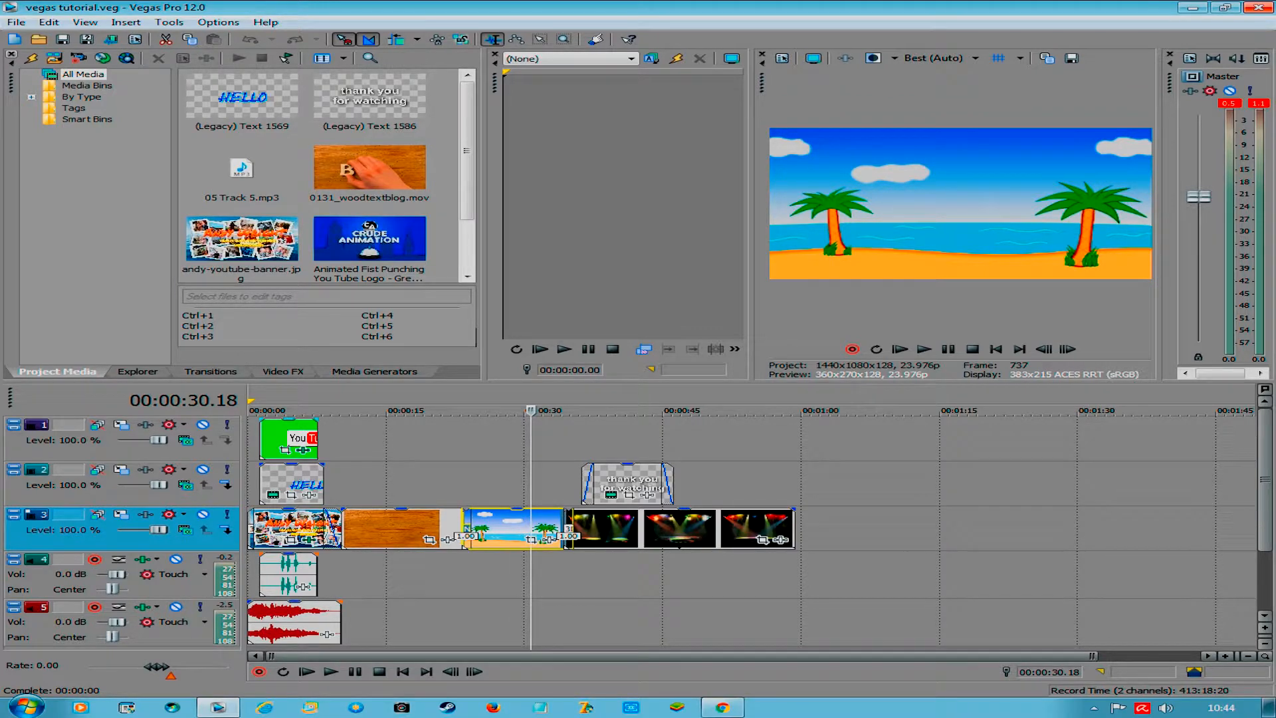
- Mark a loop region from 00:00:01.07 to 00:01:20.14 and reshape it to span 00:00:58.09 to 00:01:00.05
click(260, 411)
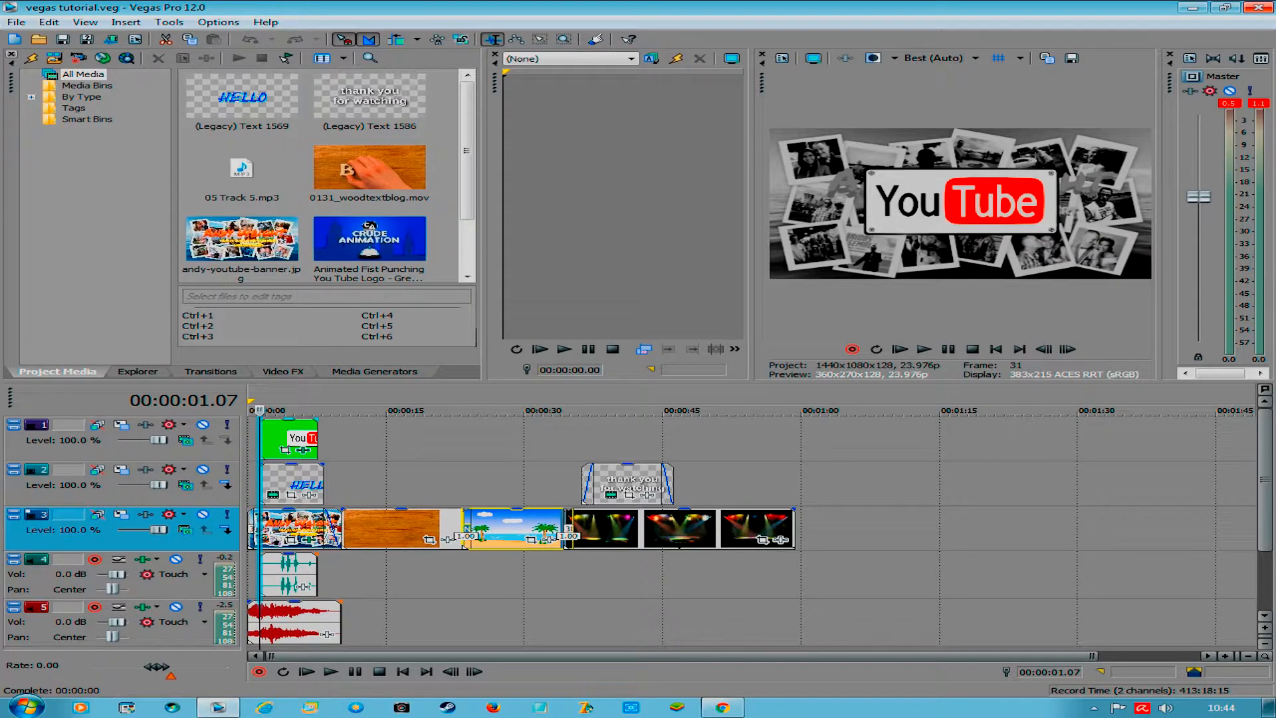
key(space)
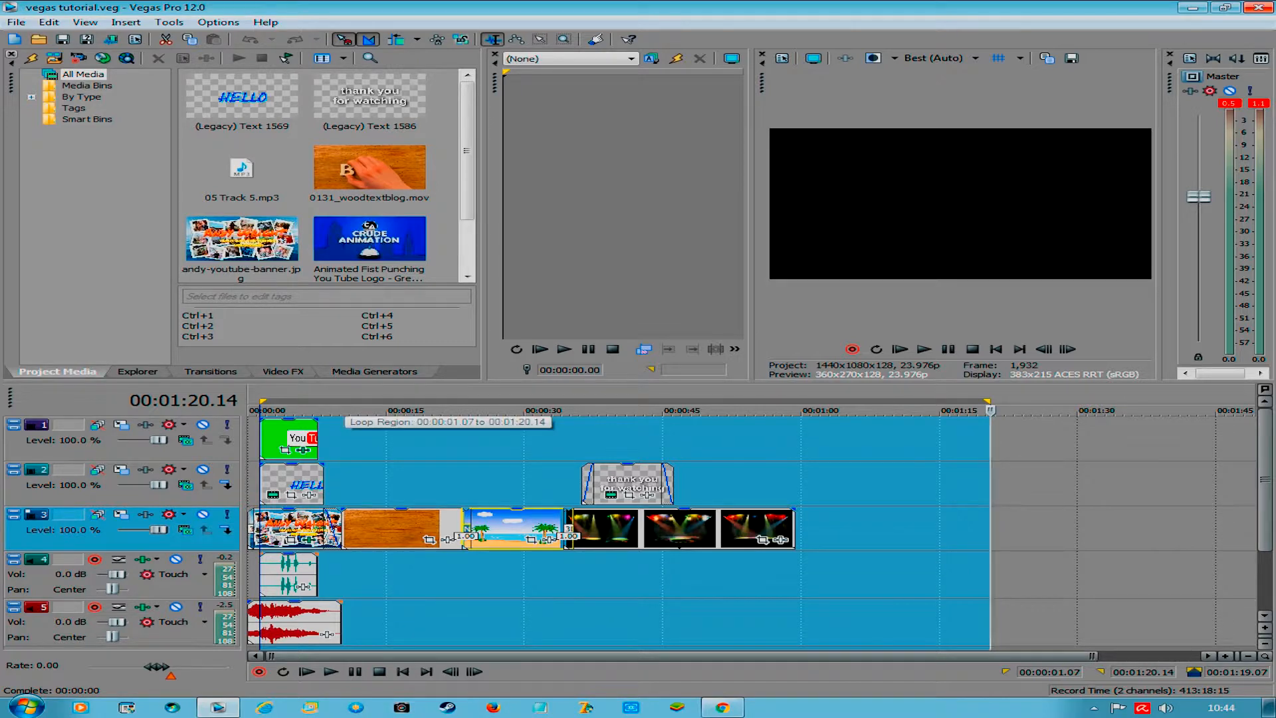
mouse_move(345, 402)
mouse_down()
mouse_move(403, 402)
mouse_move(333, 402)
mouse_up()
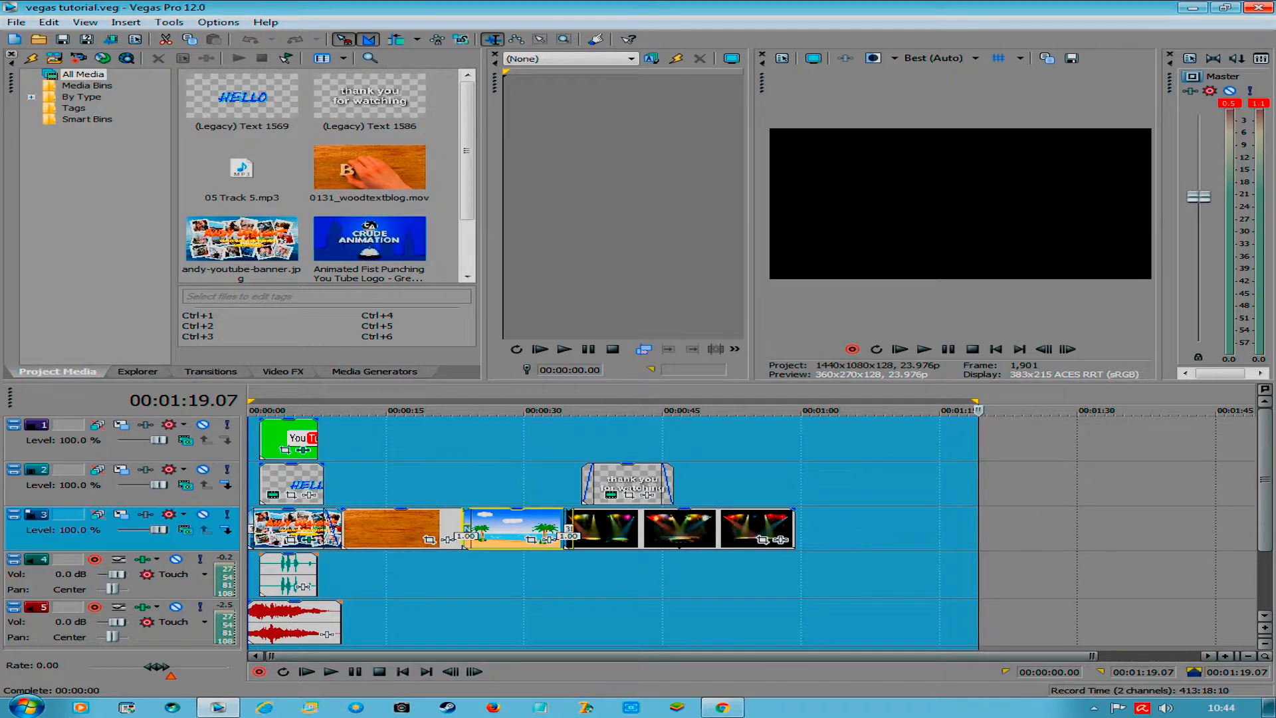
drag(978, 403, 786, 403)
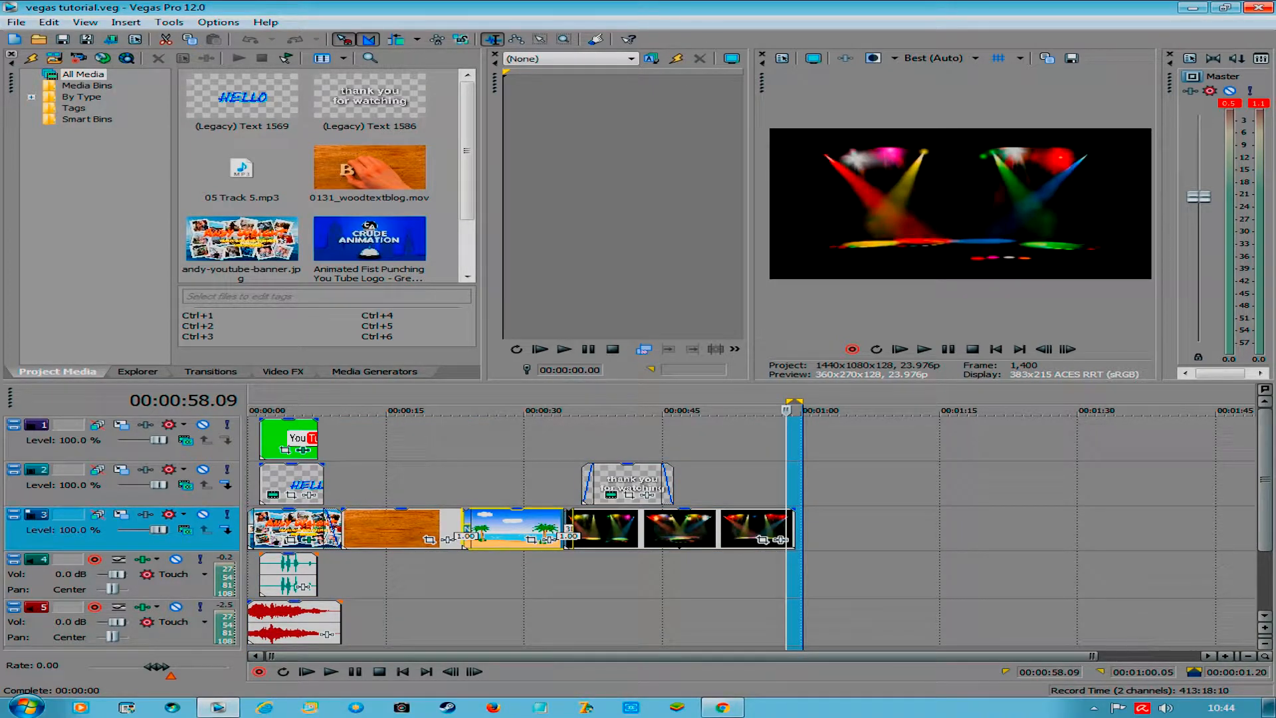
- Set the loop region selection to the whole project
right_click(733, 401)
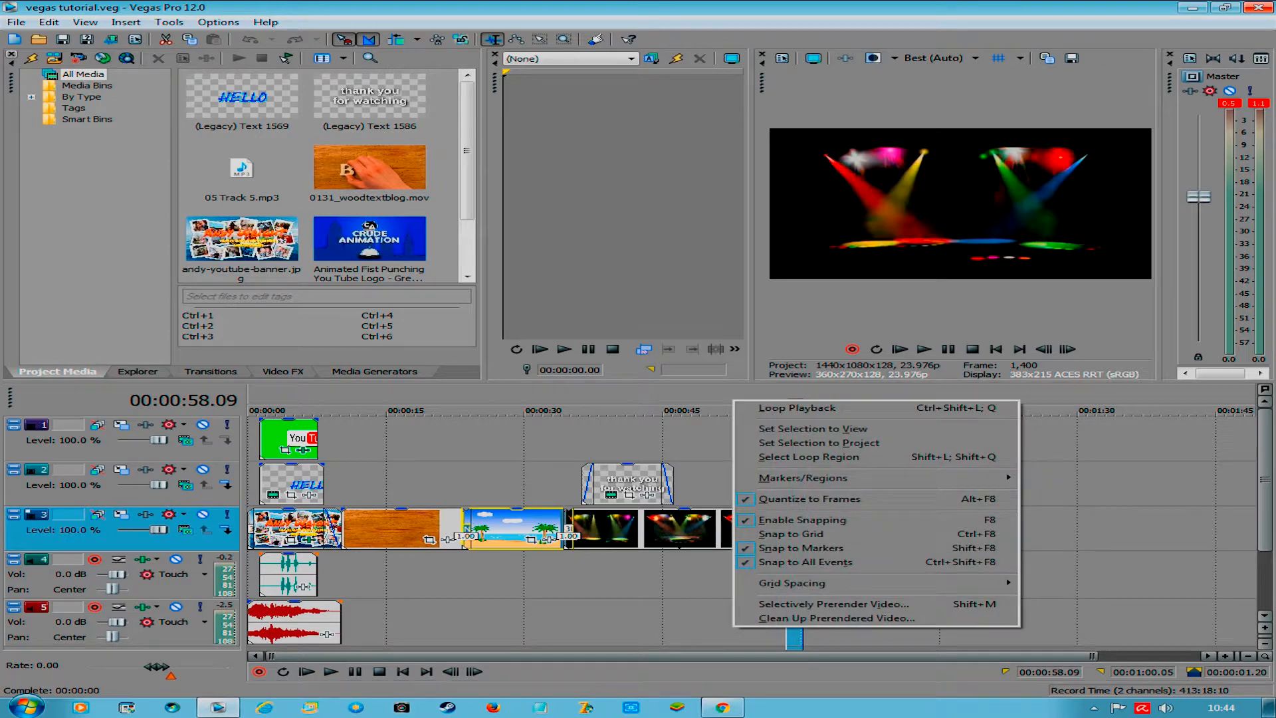
click(819, 442)
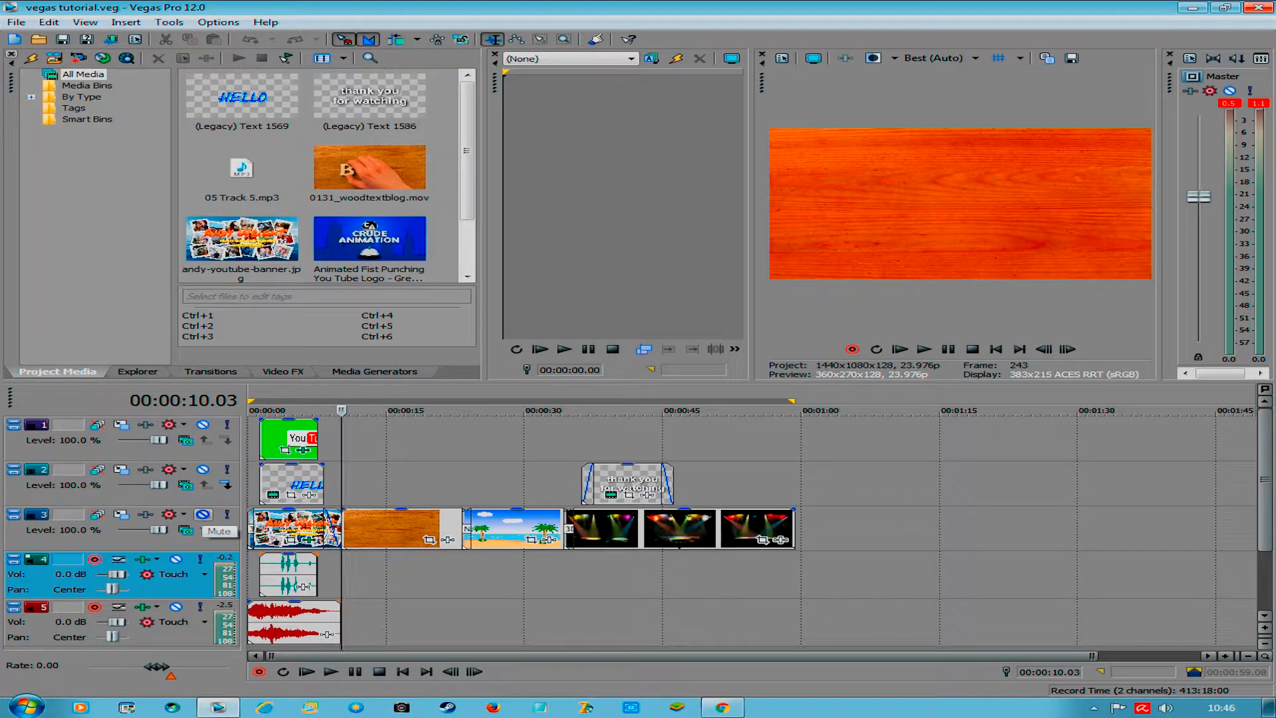
- Mute video track 3 and unmute it again
click(203, 515)
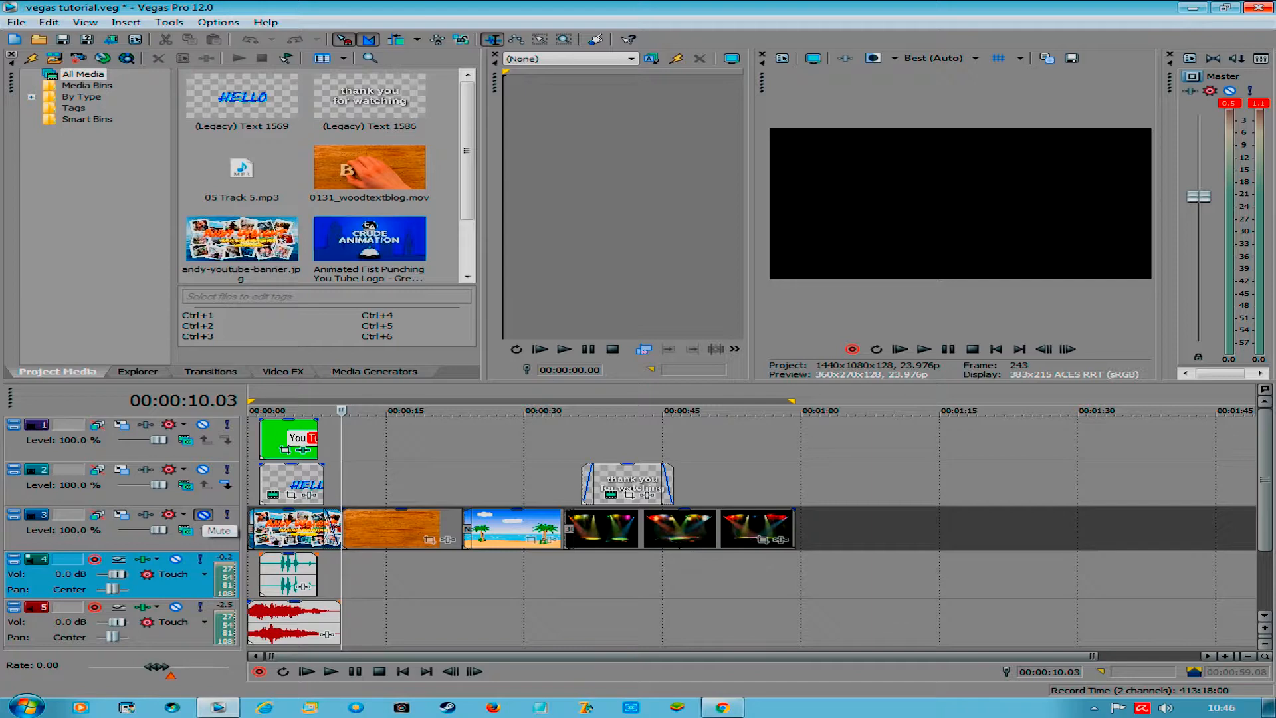
click(204, 514)
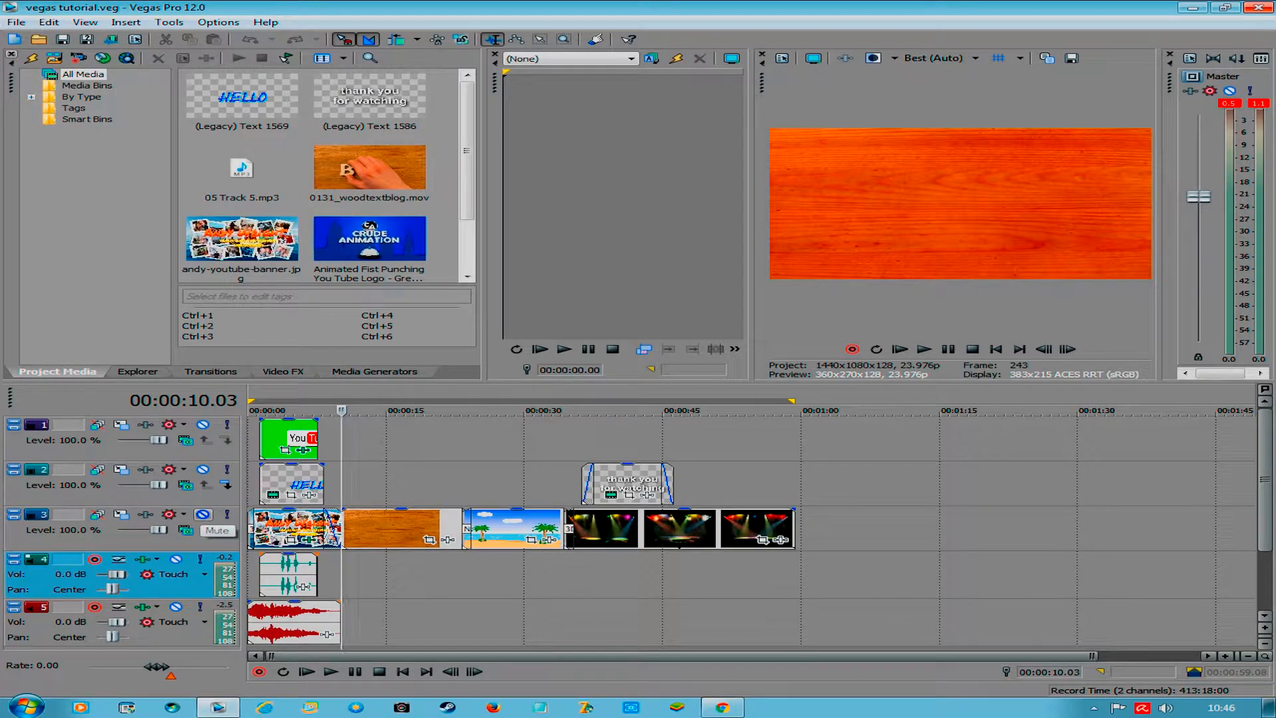
- Toggle mute on video track 3 on and off, and solo the same track before releasing the solo
click(204, 515)
click(203, 514)
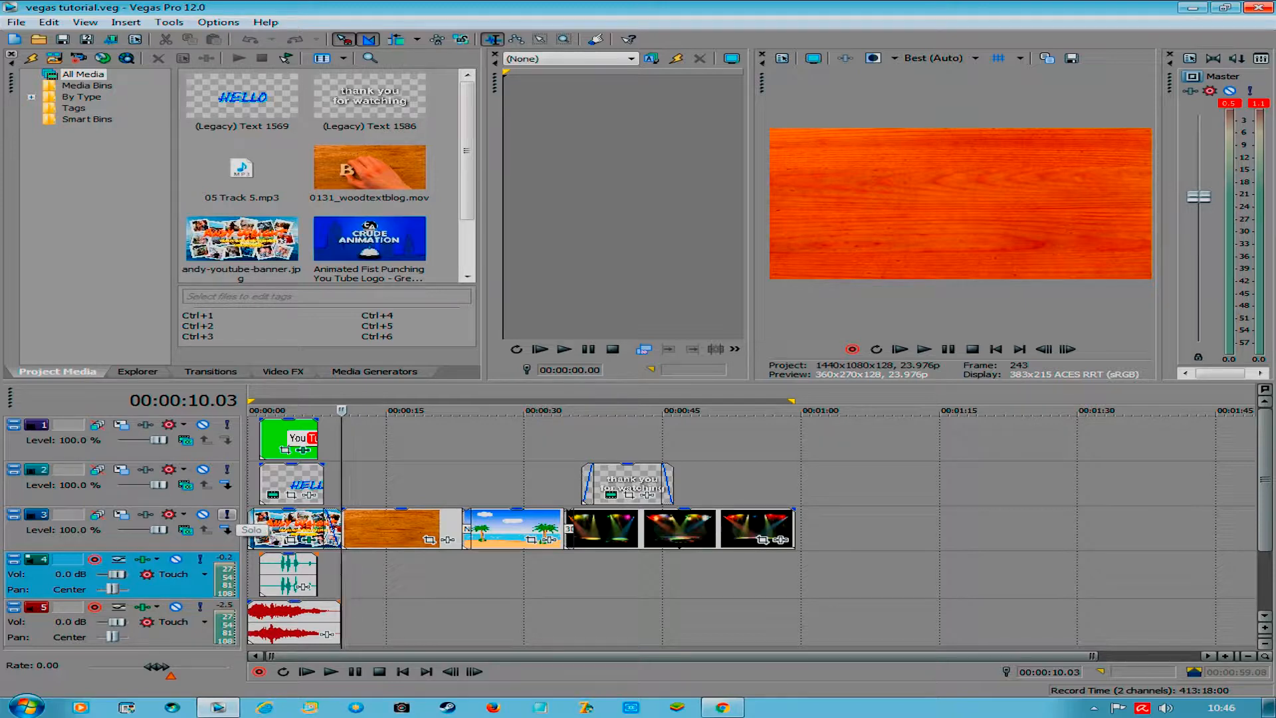
click(227, 515)
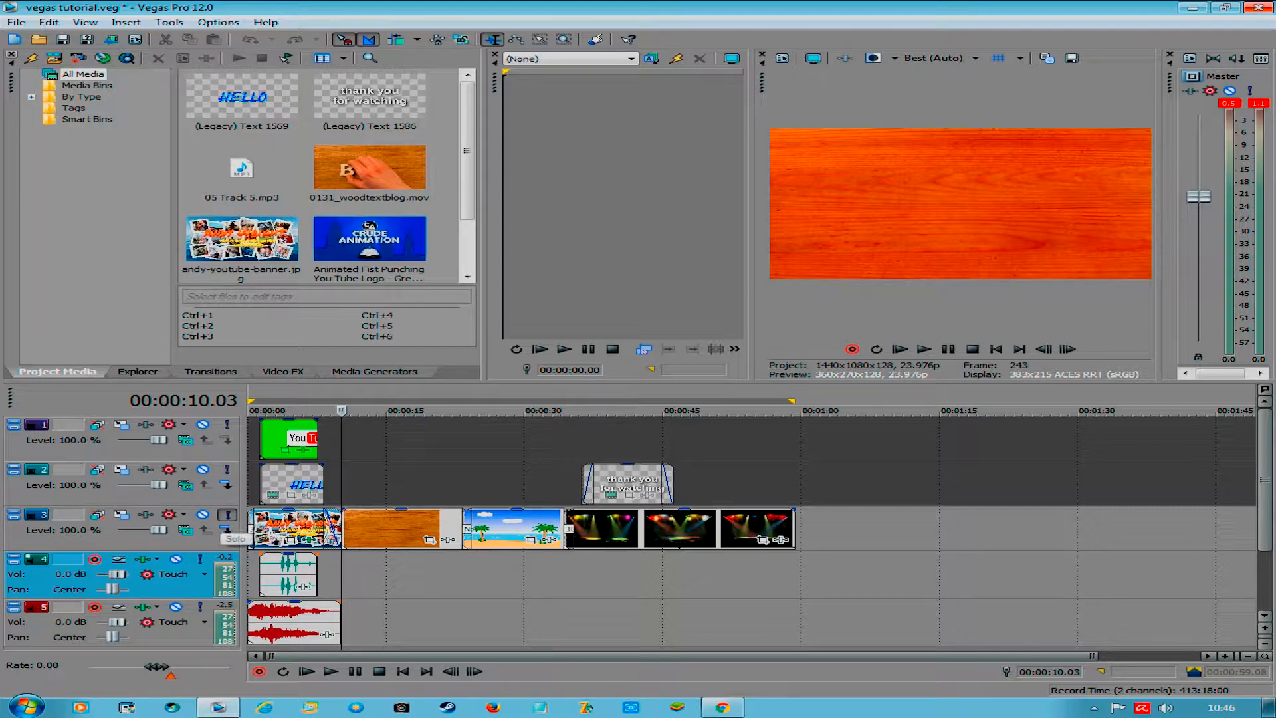
click(227, 514)
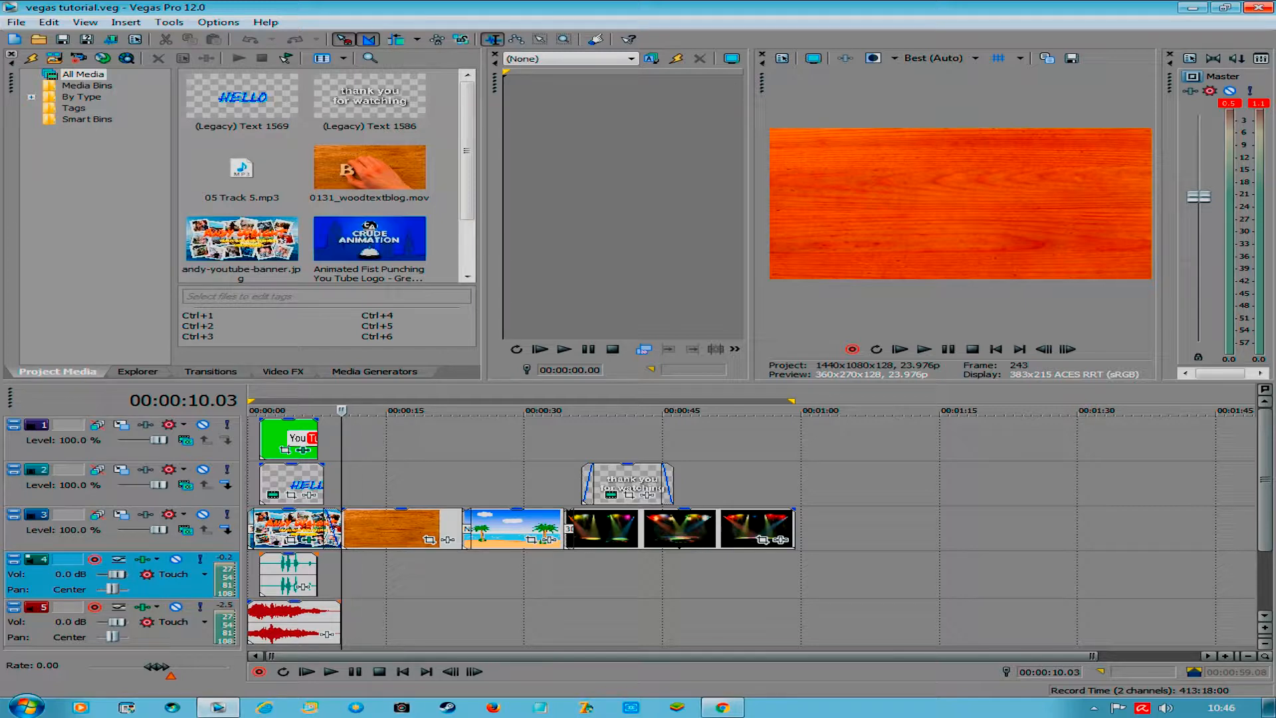
- Lower the level of video track 3 to 4.8 % and restore it to 100 %
drag(158, 529, 121, 530)
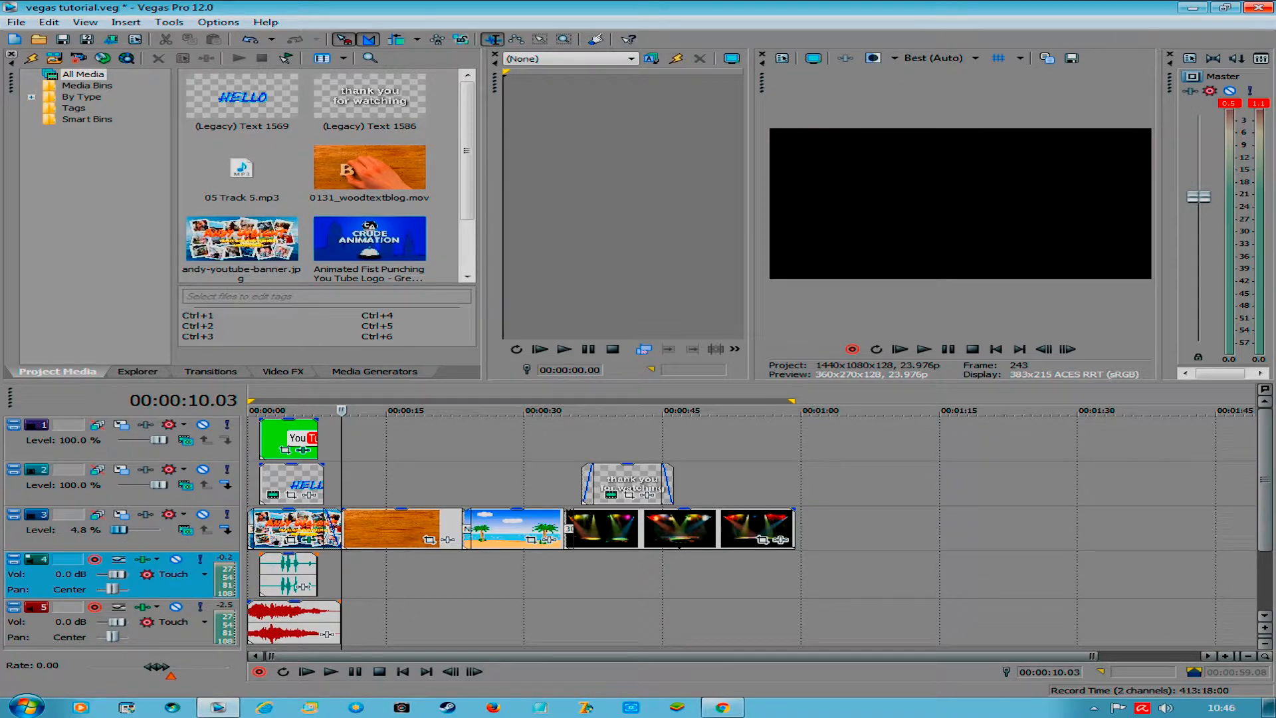
drag(120, 529, 158, 529)
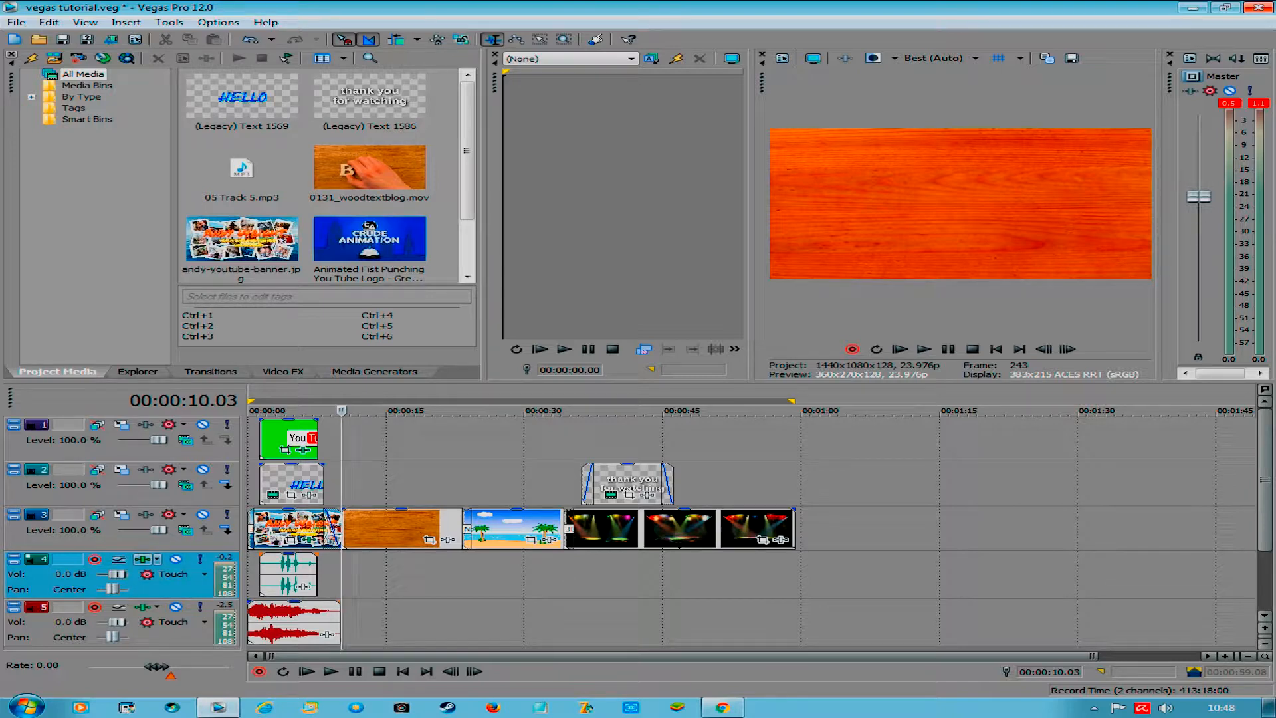
- Mute and unmute audio track 4, and solo that track before releasing the solo
right_click(178, 557)
click(178, 559)
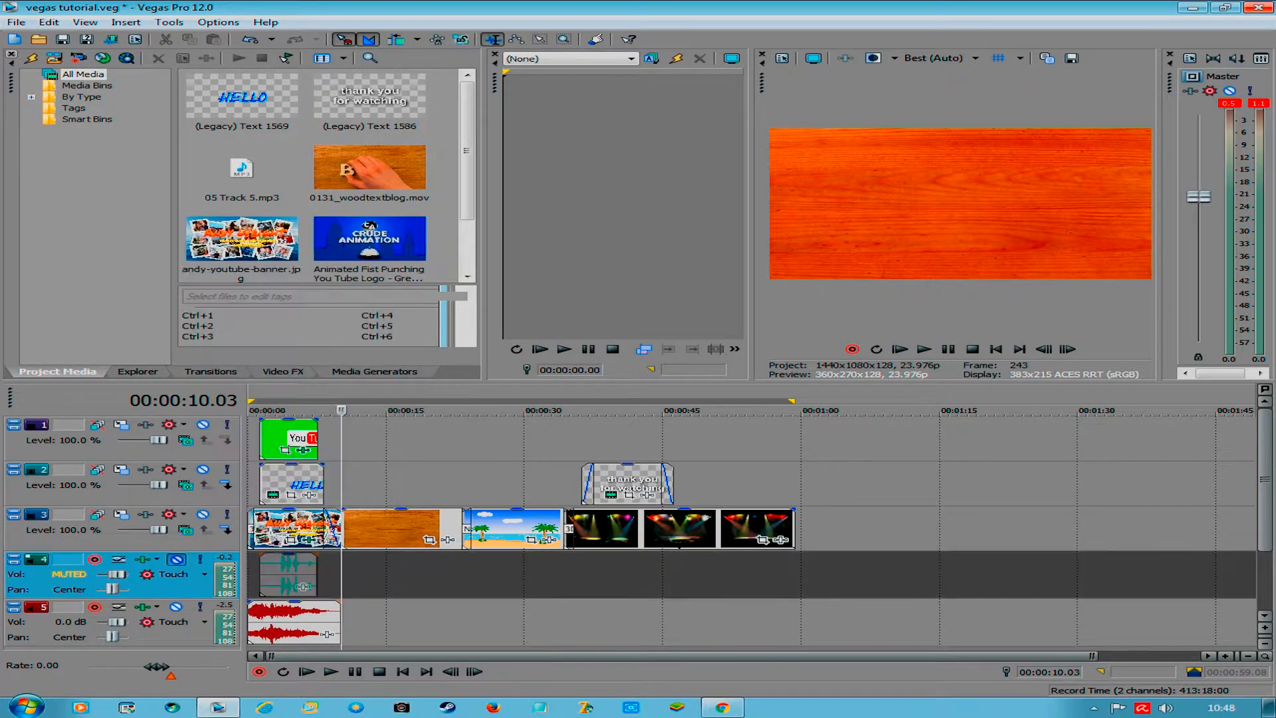
click(178, 558)
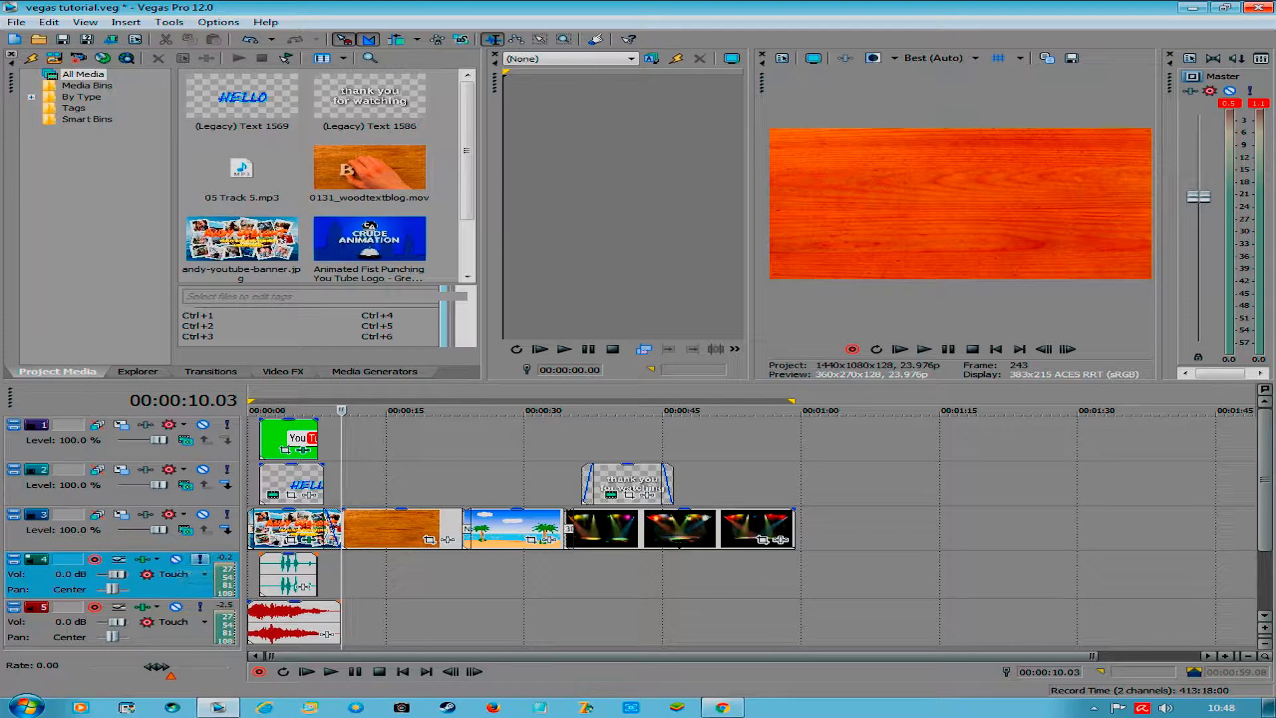
click(200, 559)
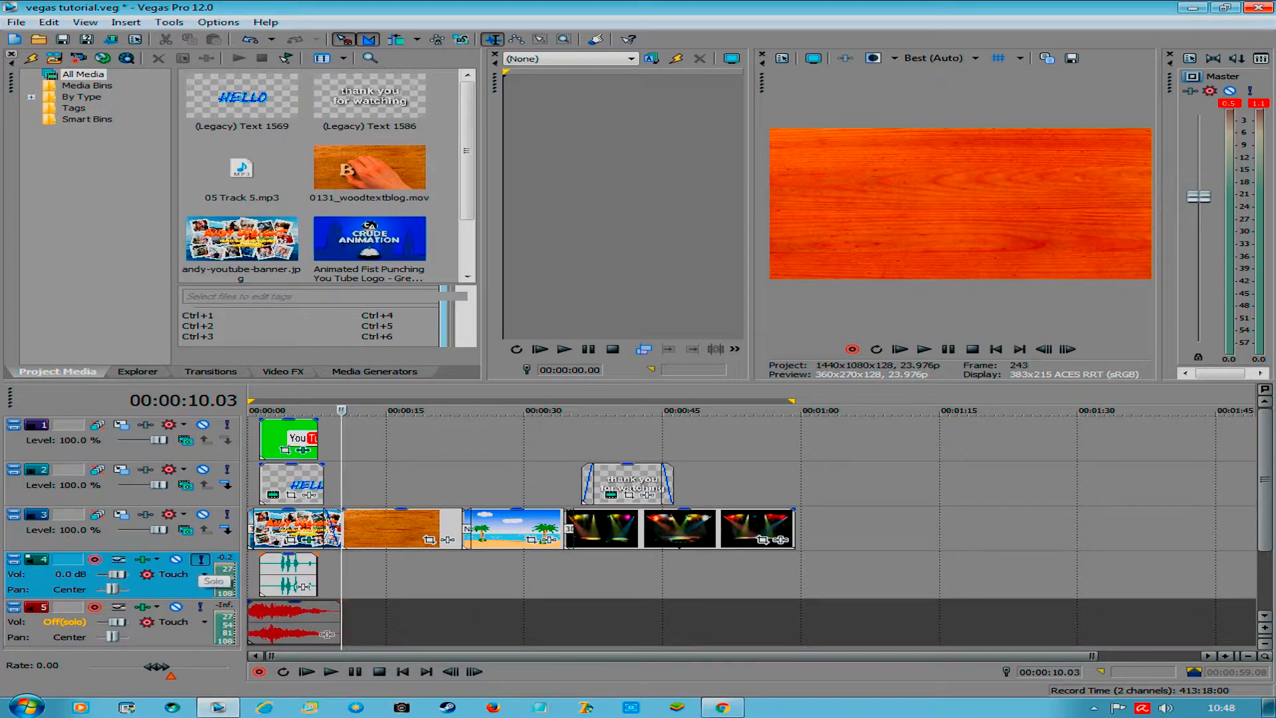
click(200, 559)
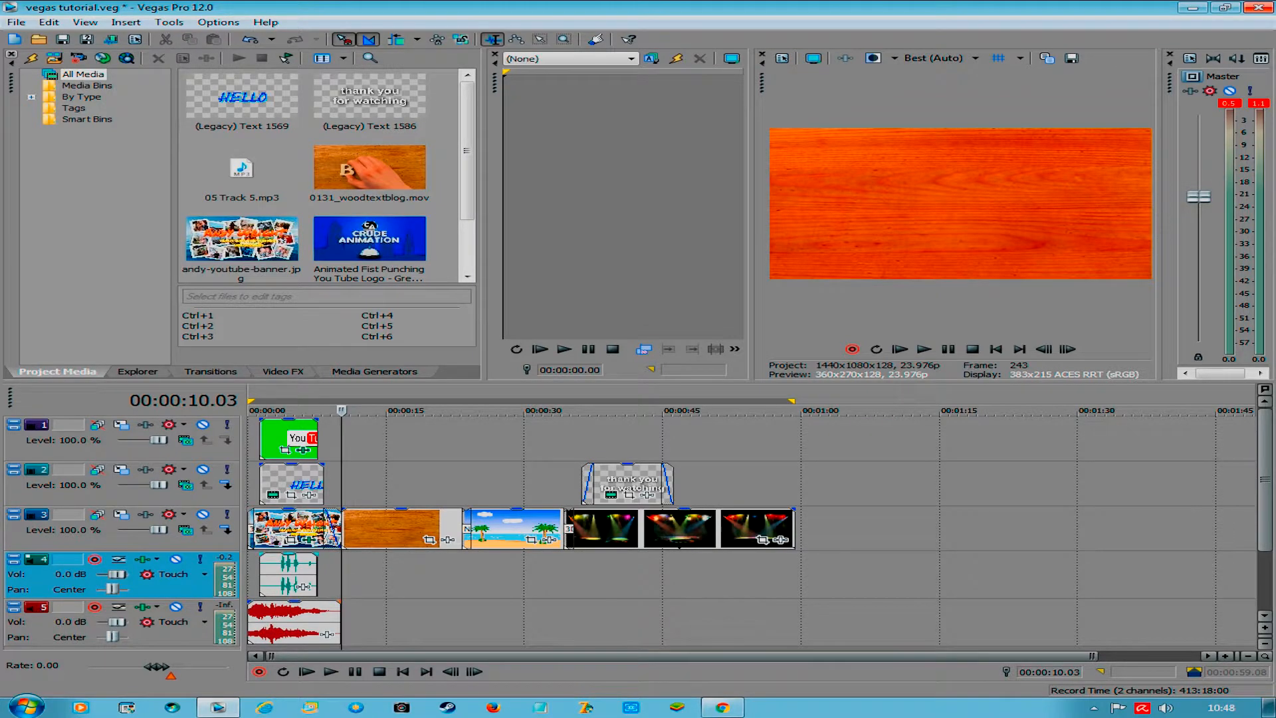
- Select the audio clip on track 4 with the cursor at 00:00:01.07, play back from there, and stop
click(263, 576)
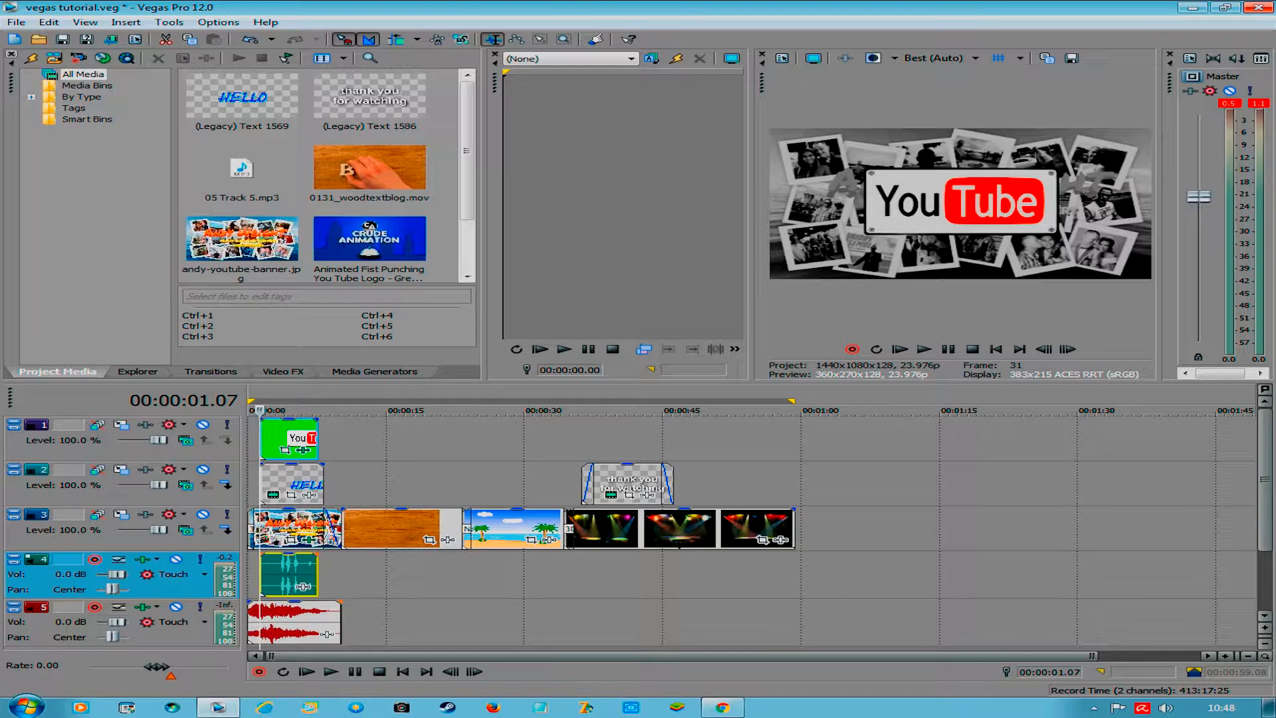
key(space)
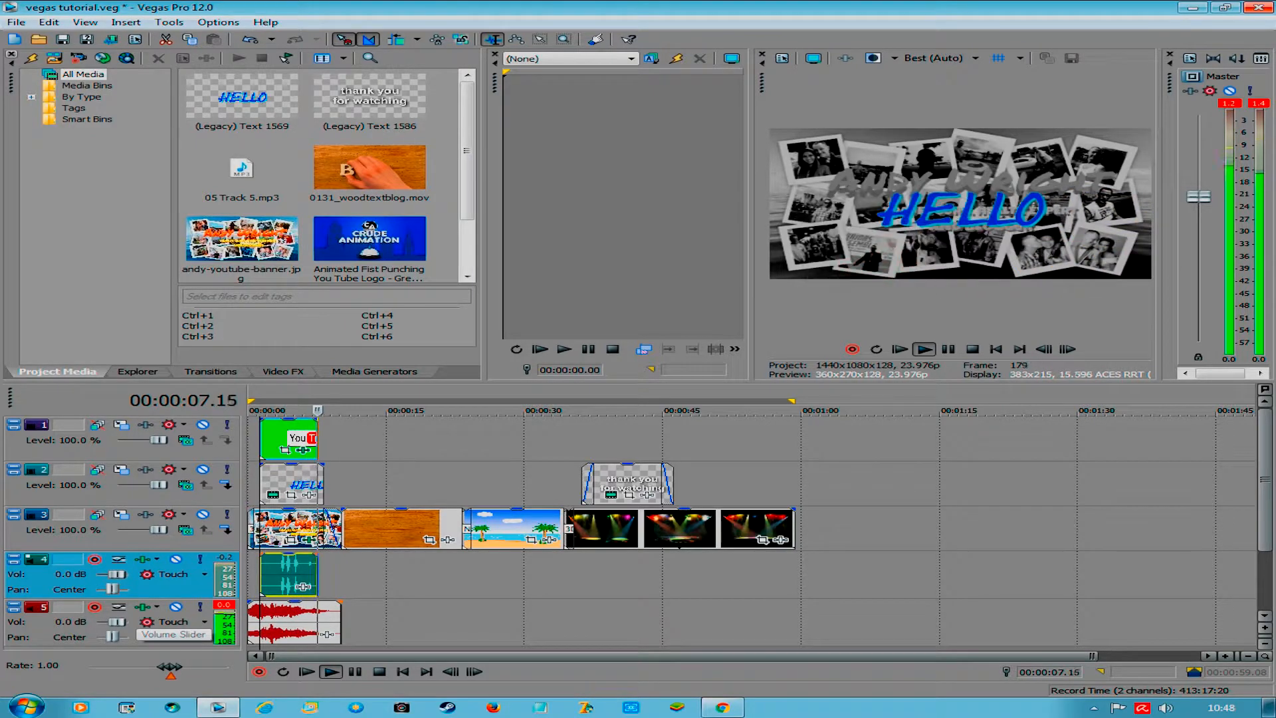
key(space)
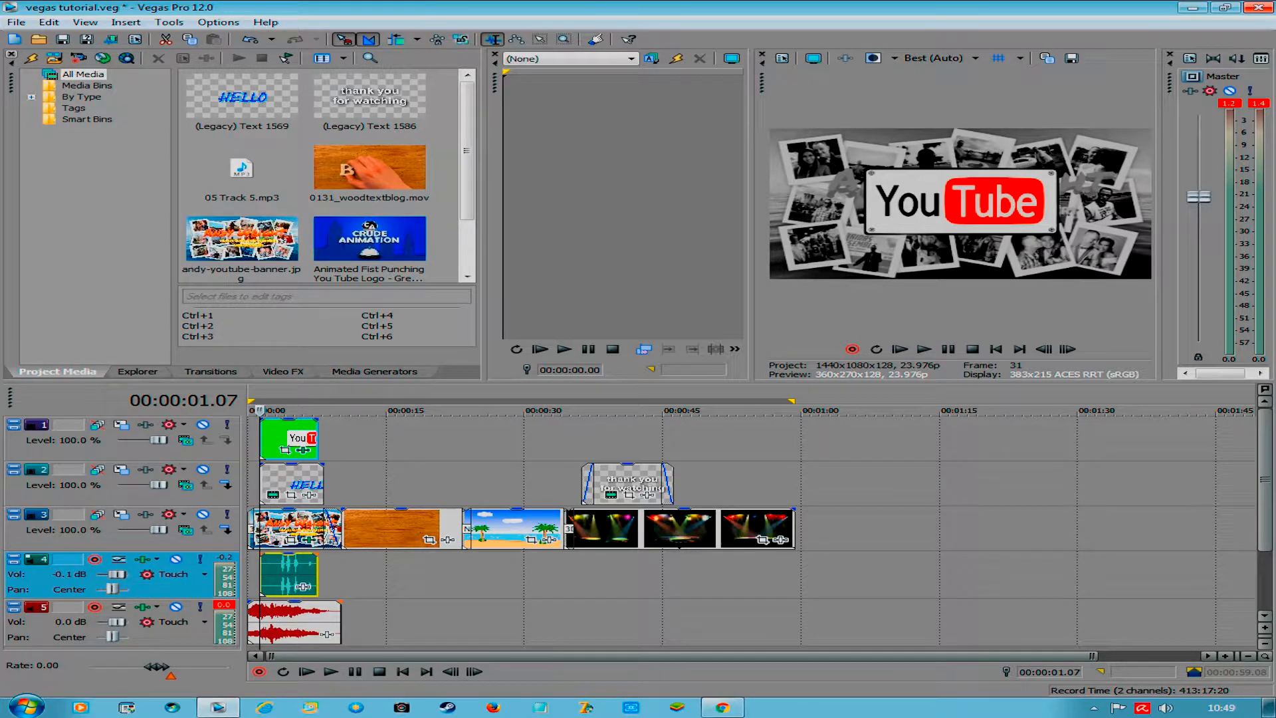
- Lower the volume of audio track 4 in small increments to -5.7 dB
drag(117, 574, 116, 574)
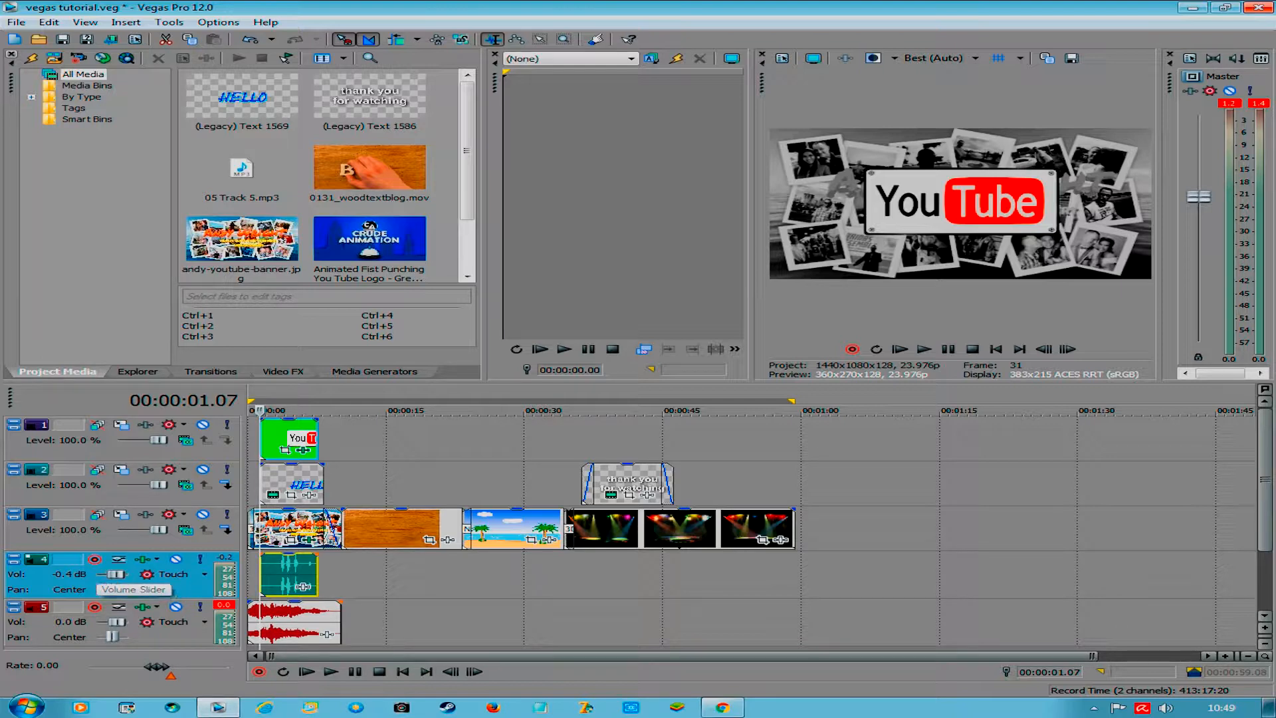
drag(116, 574, 116, 575)
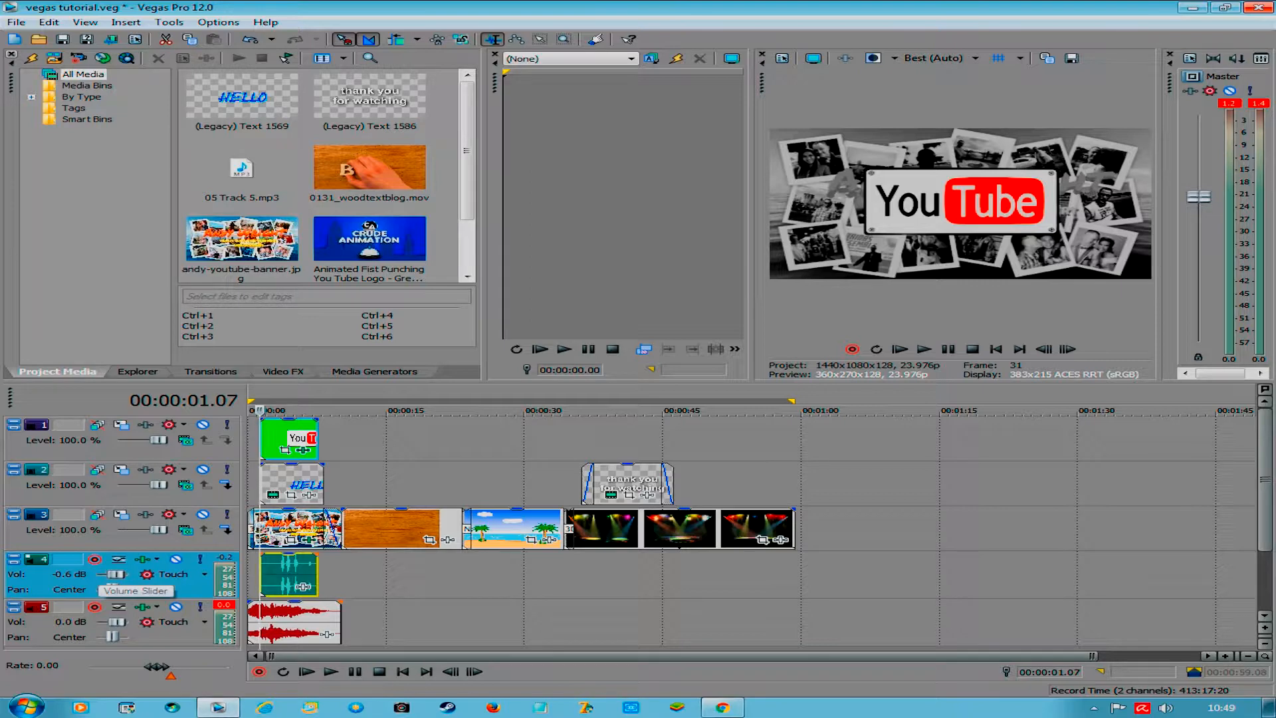
drag(116, 574, 115, 575)
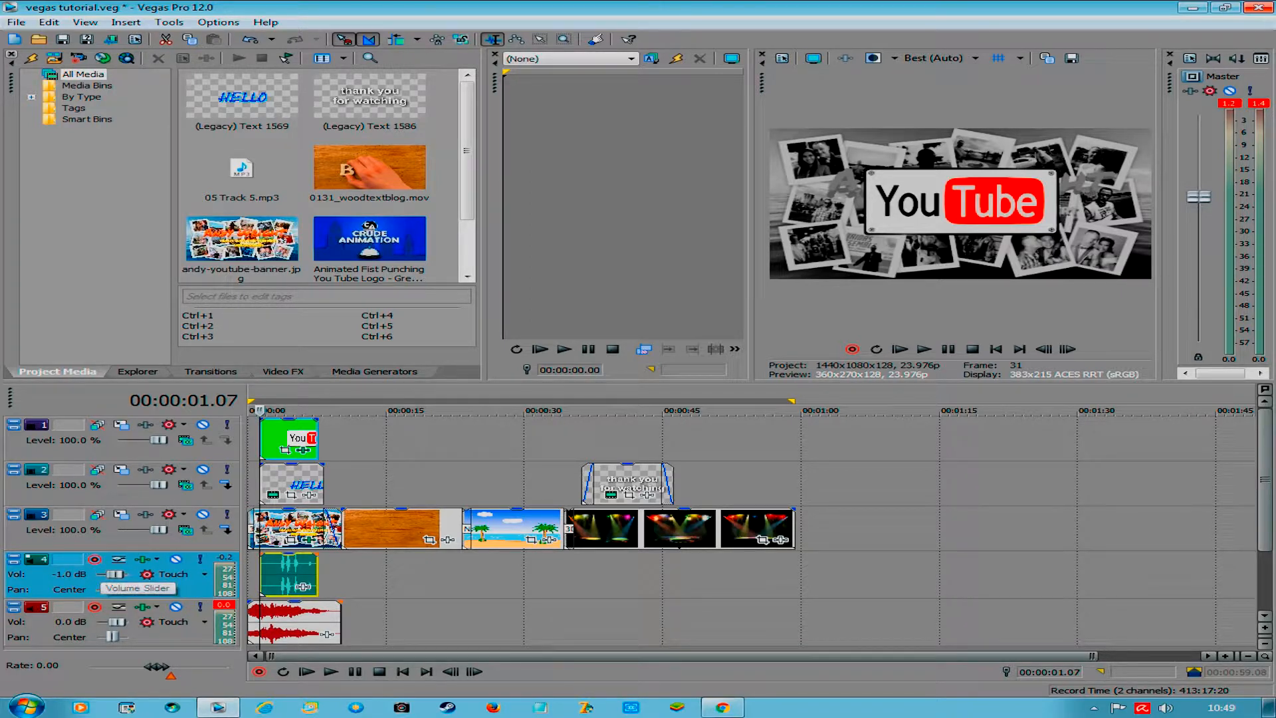
drag(115, 574, 109, 574)
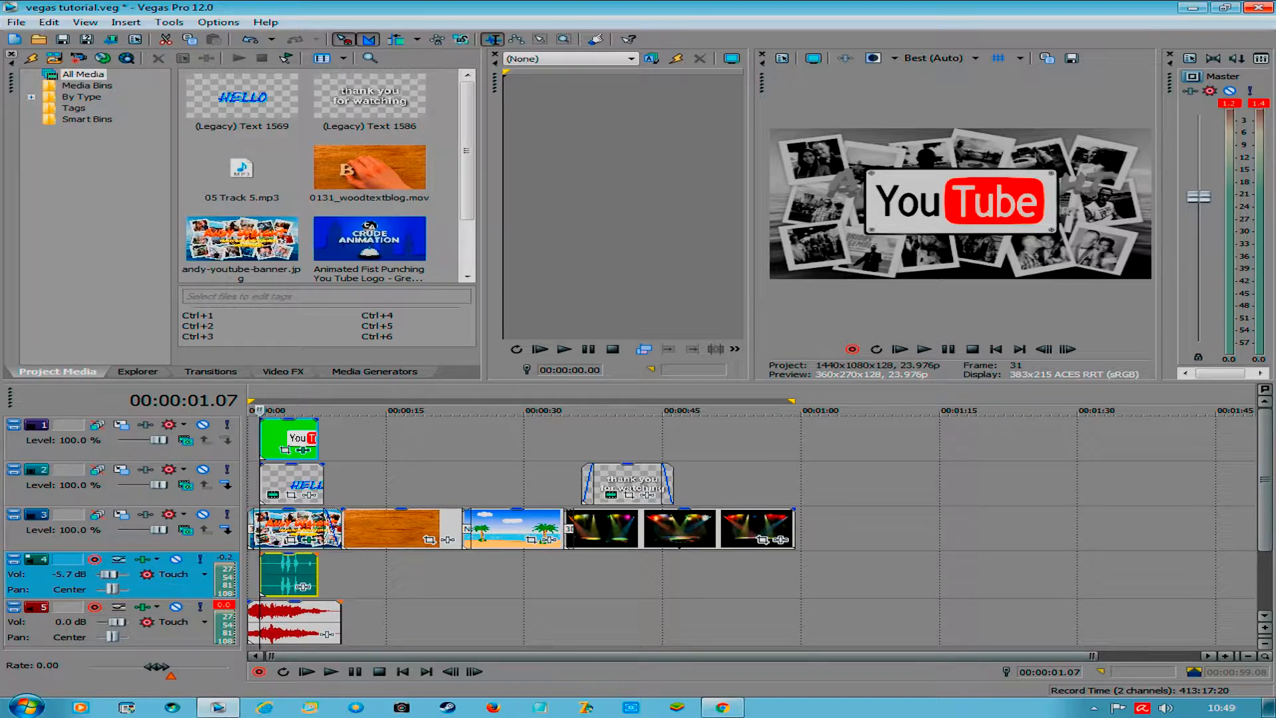
- Set the volume of audio track 4 to -2 dB and play back the intro to check the levels
double_click(69, 574)
text(-2)
key(Return)
key(space)
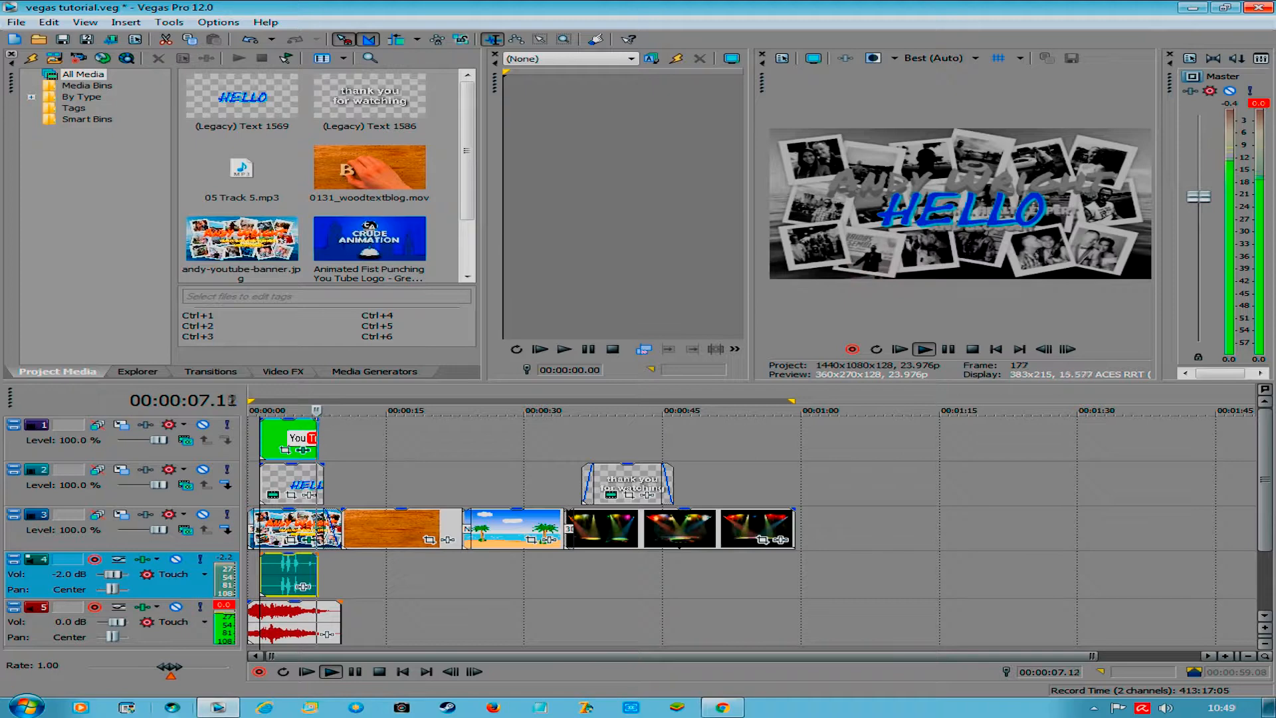
key(space)
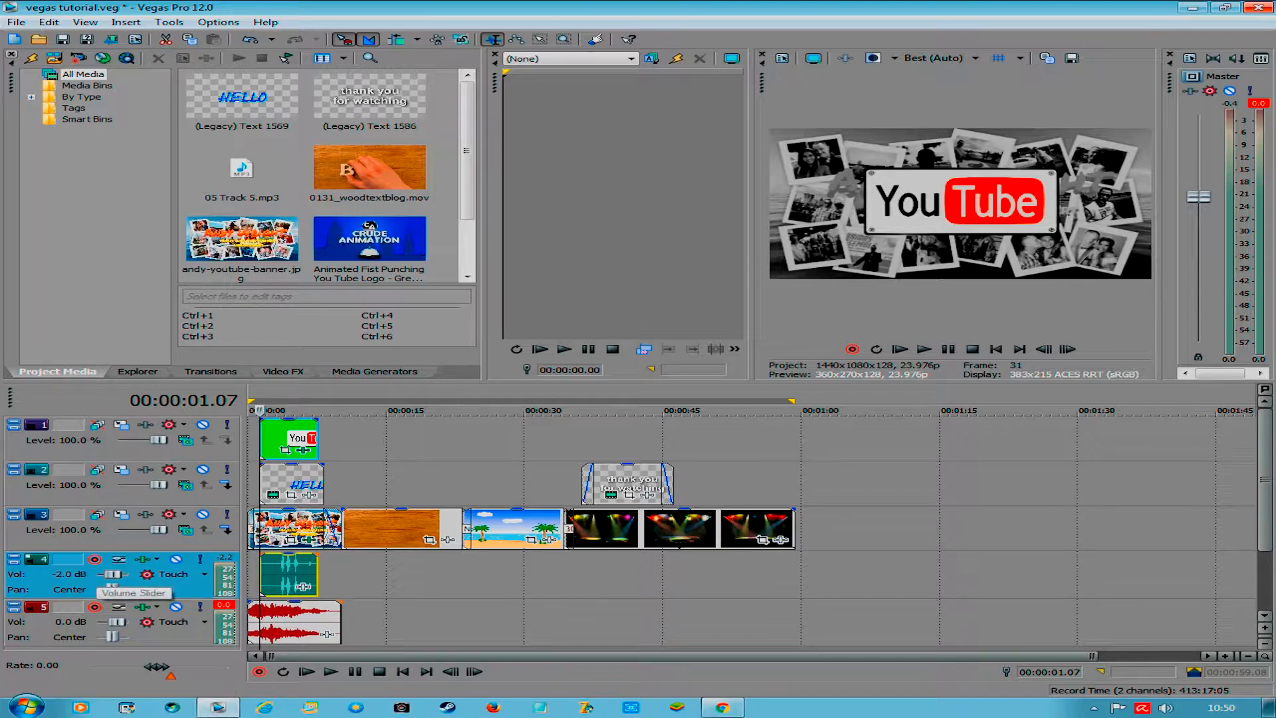
- Lower audio track 4's volume one notch, set it to exactly -2.1 dB, and preview the result
click(99, 575)
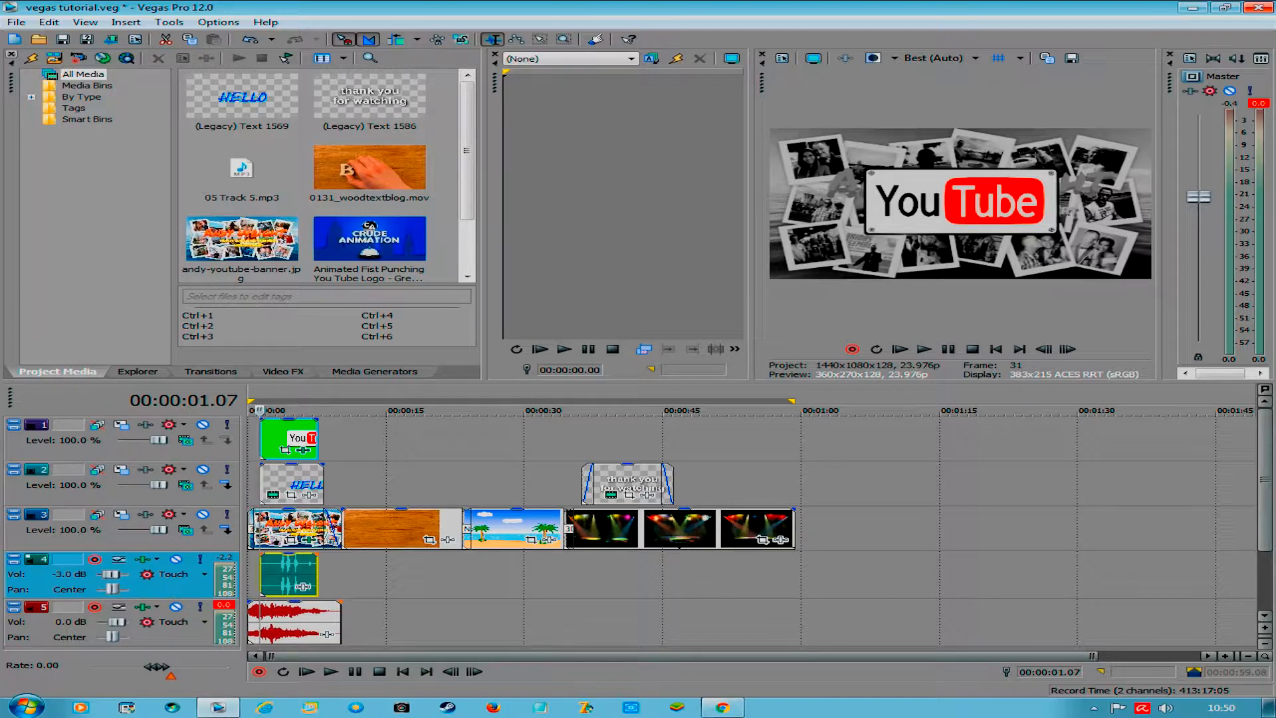
double_click(71, 575)
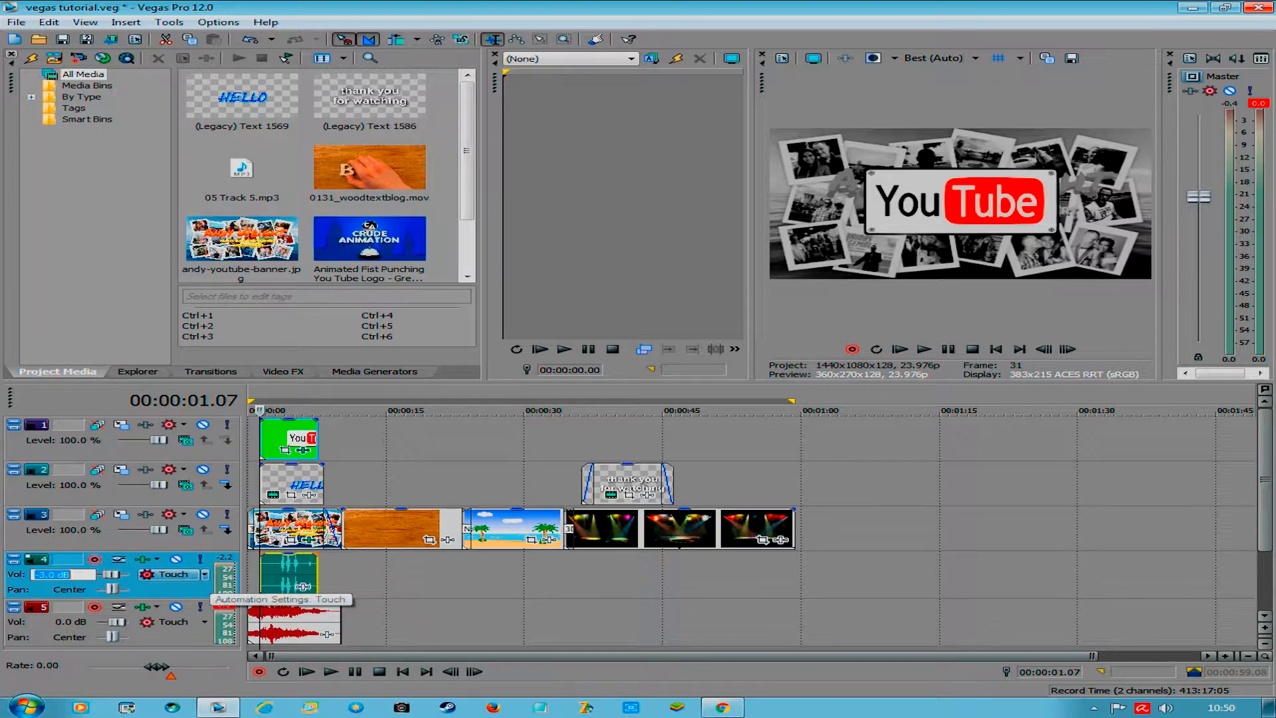
text(-2.1)
key(Return)
key(space)
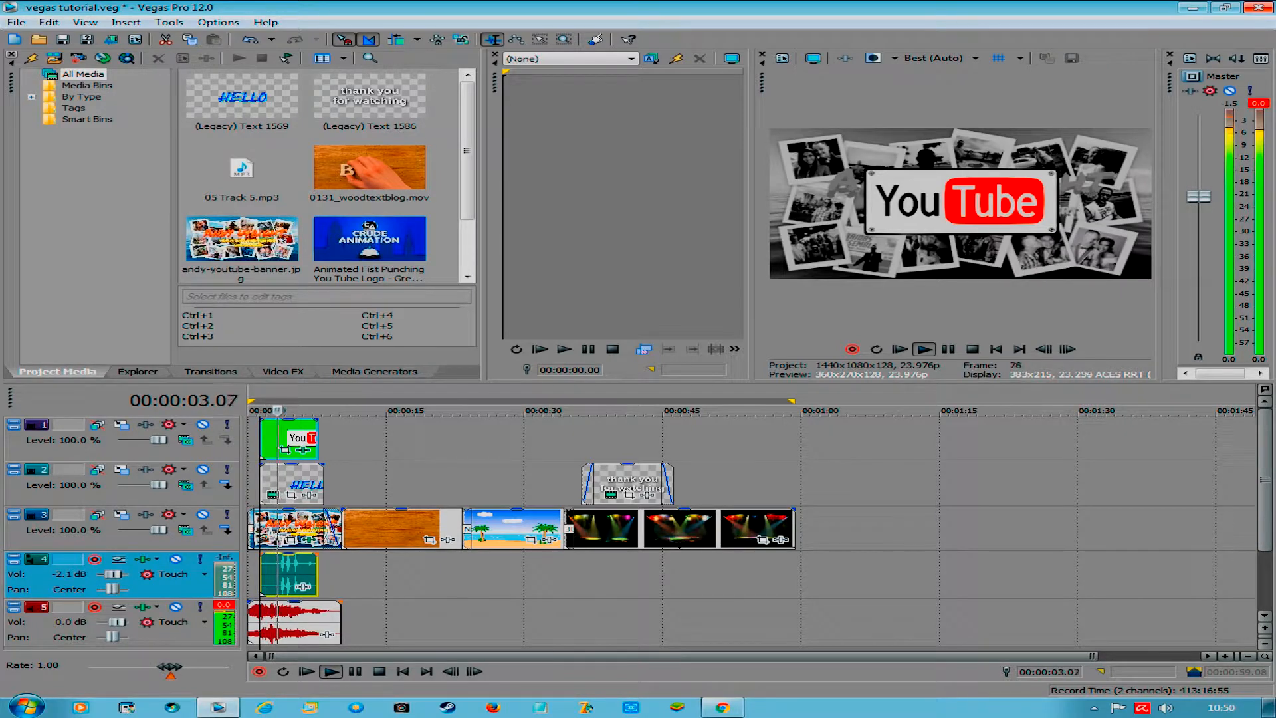
key(space)
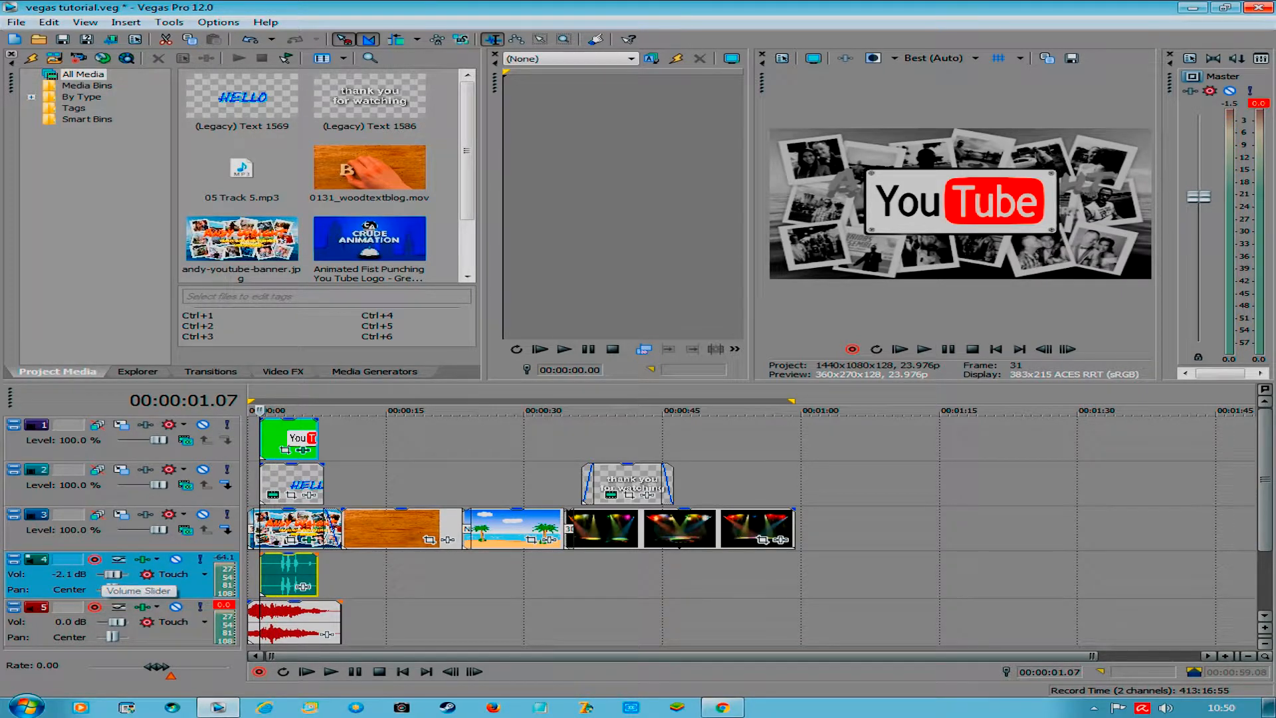
- Lower the volume of audio track 4 slightly to -2.5 dB and play back the intro
drag(113, 575, 112, 575)
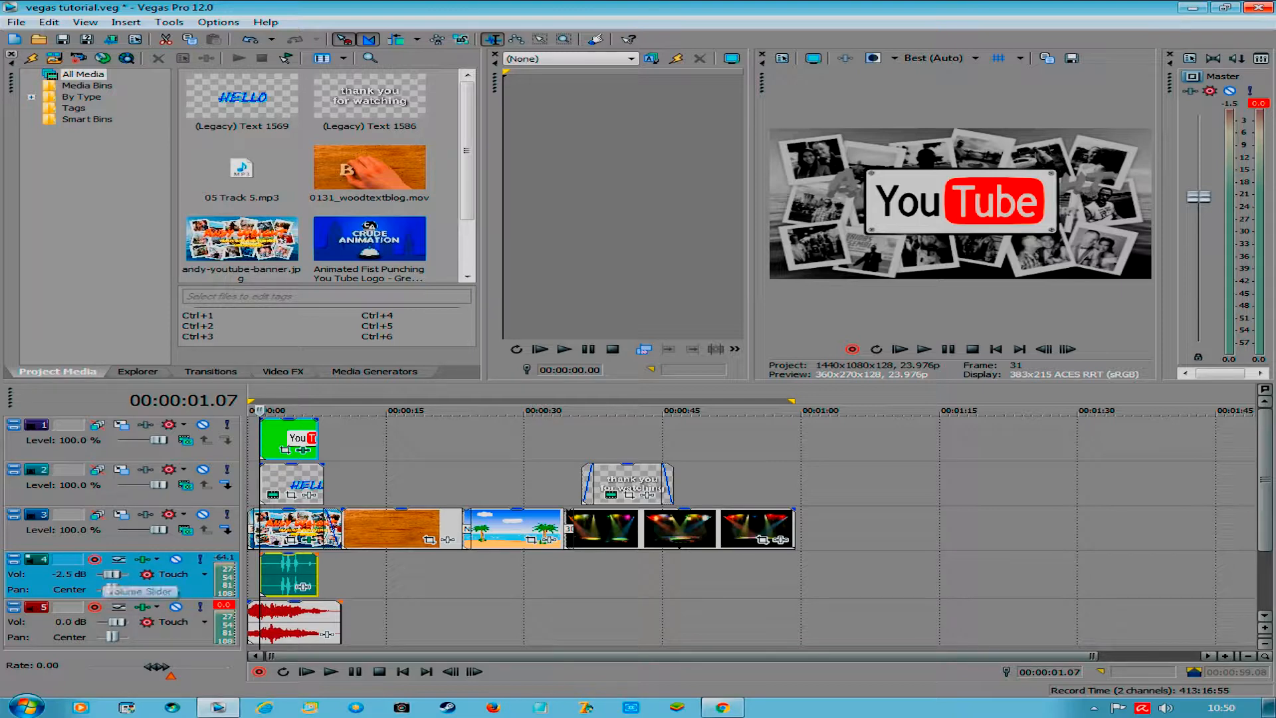
key(space)
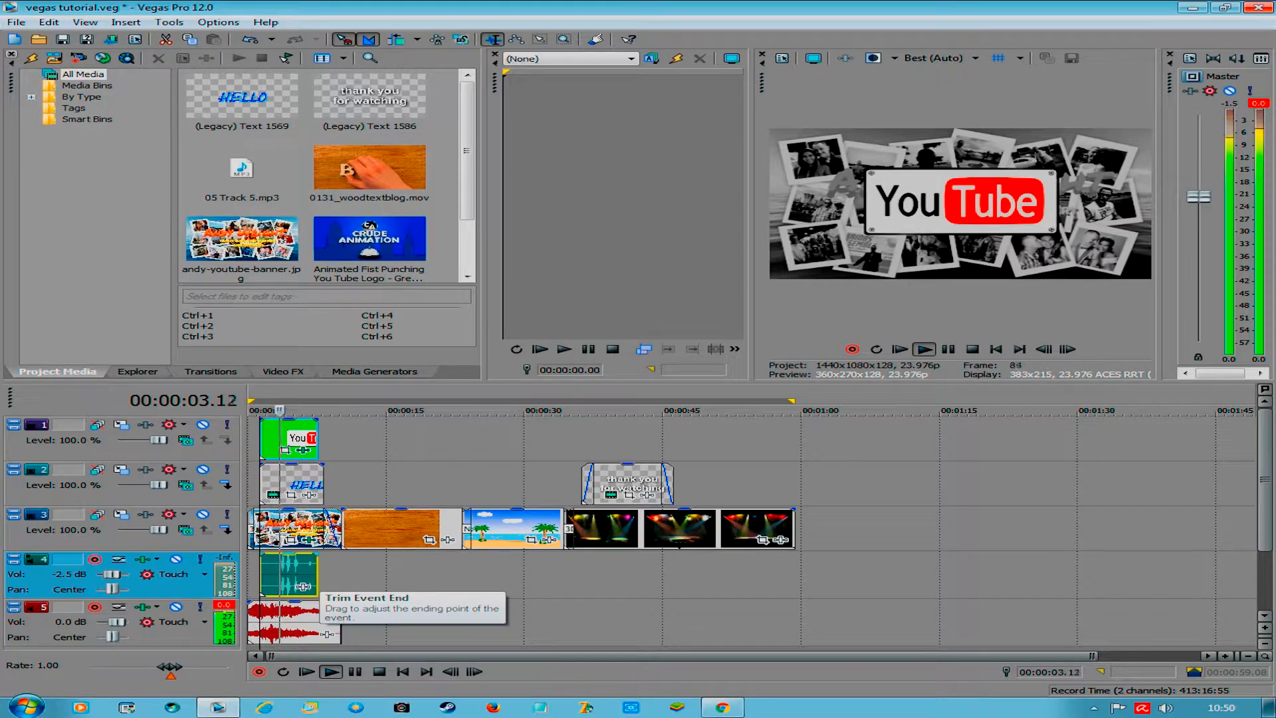
key(space)
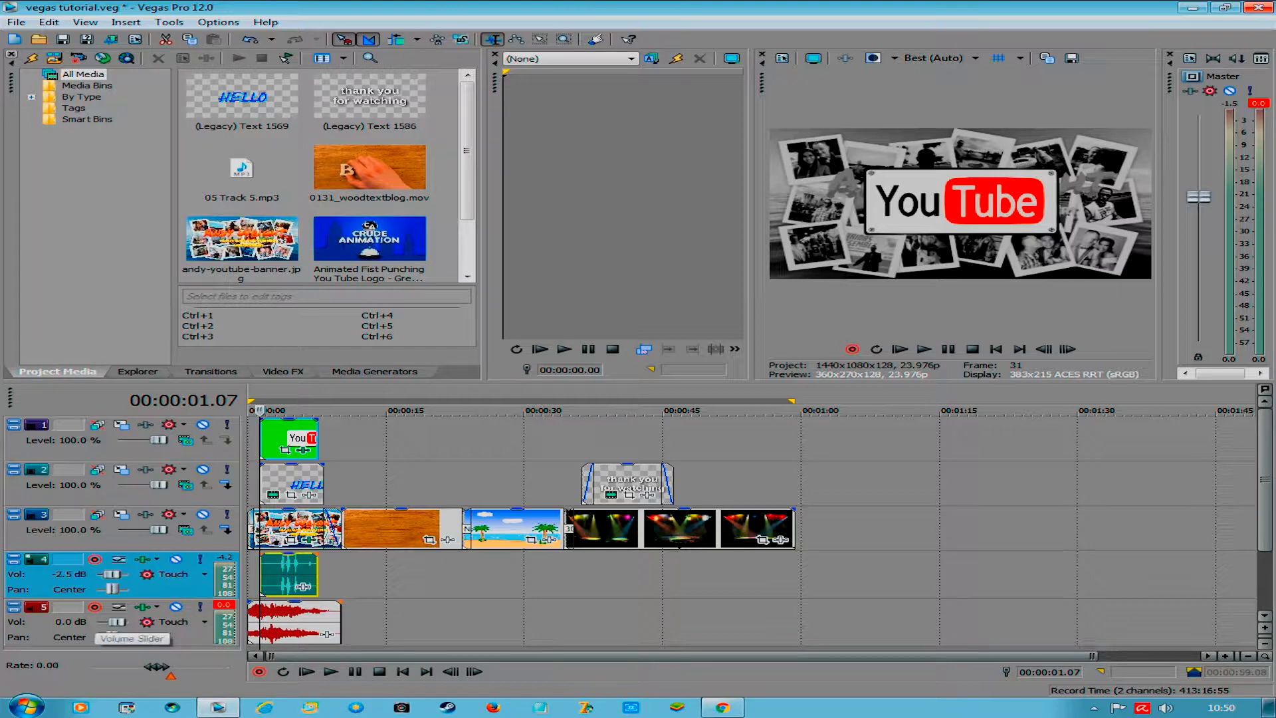
- Set the volumes of audio tracks 5 and 4 to -1.0 dB each and play back the mix
drag(117, 622, 115, 622)
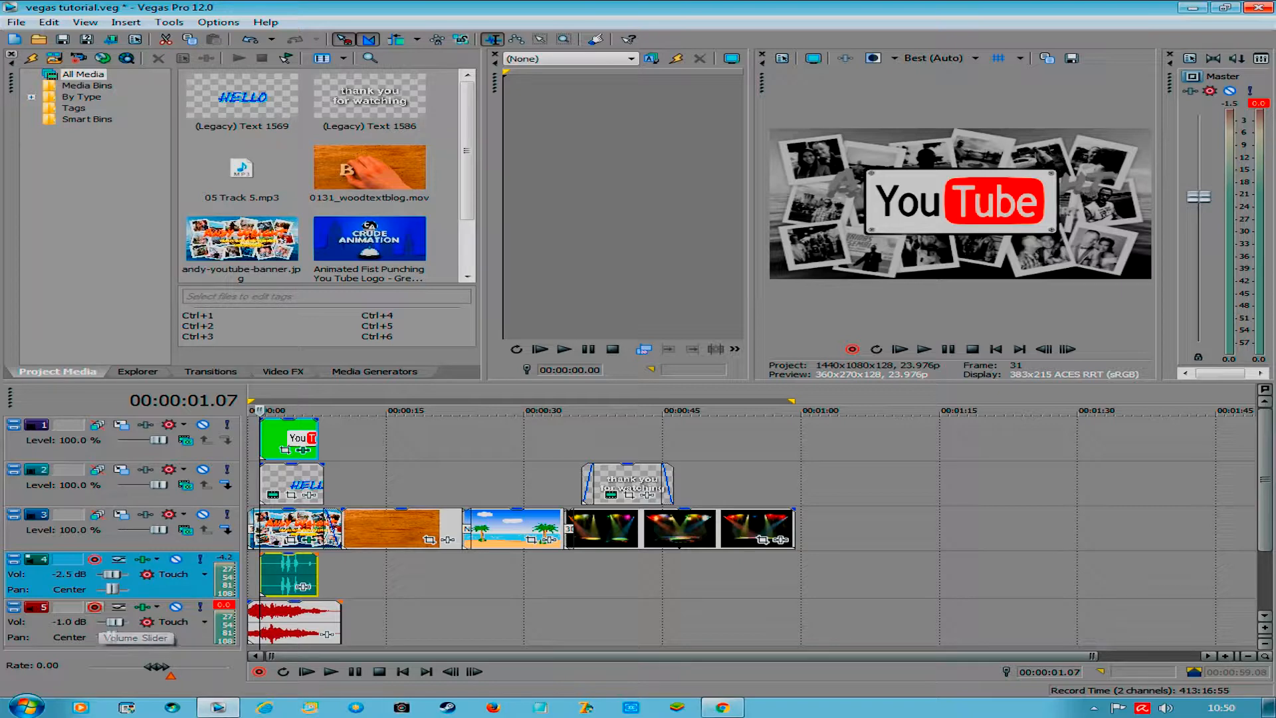
double_click(69, 574)
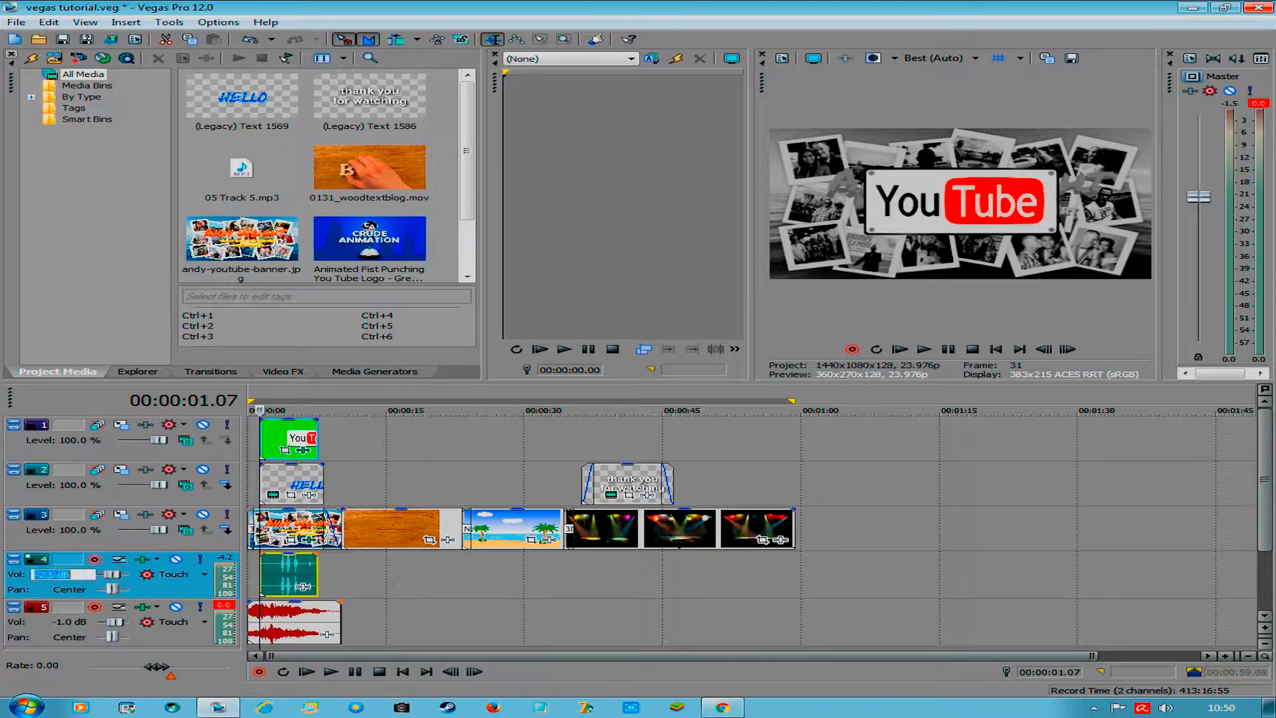
text(-1)
key(Return)
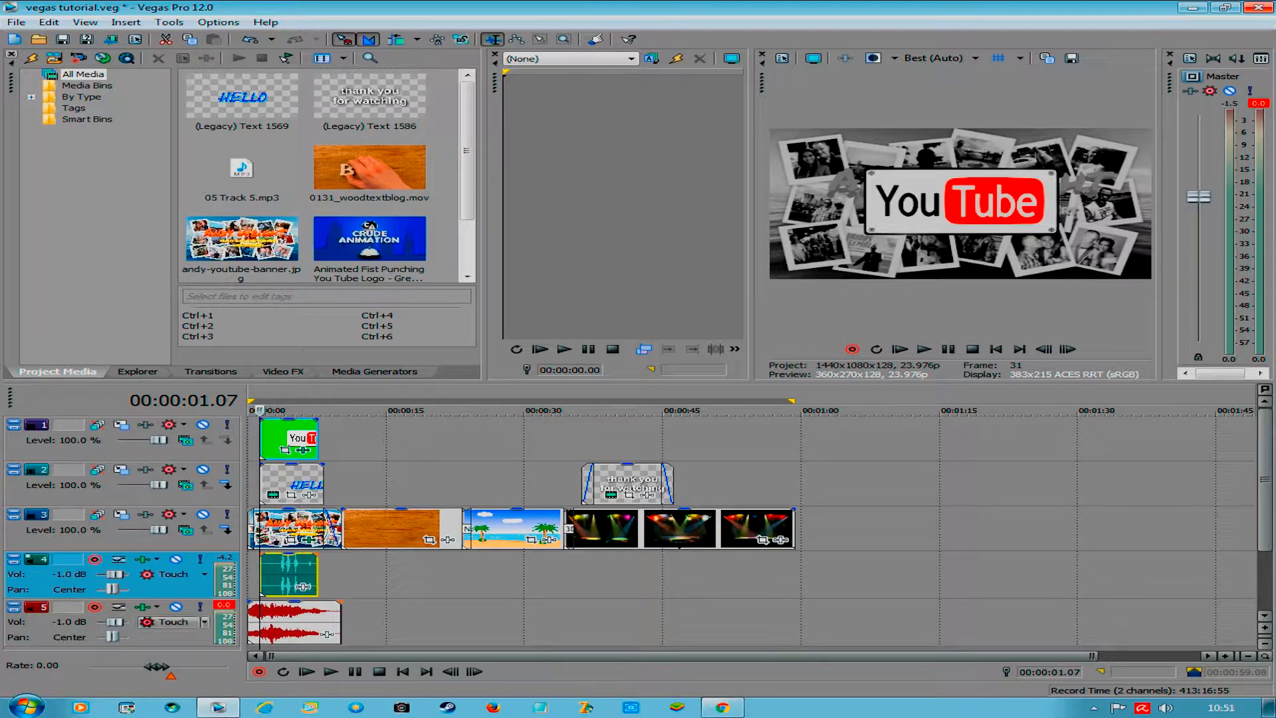
key(space)
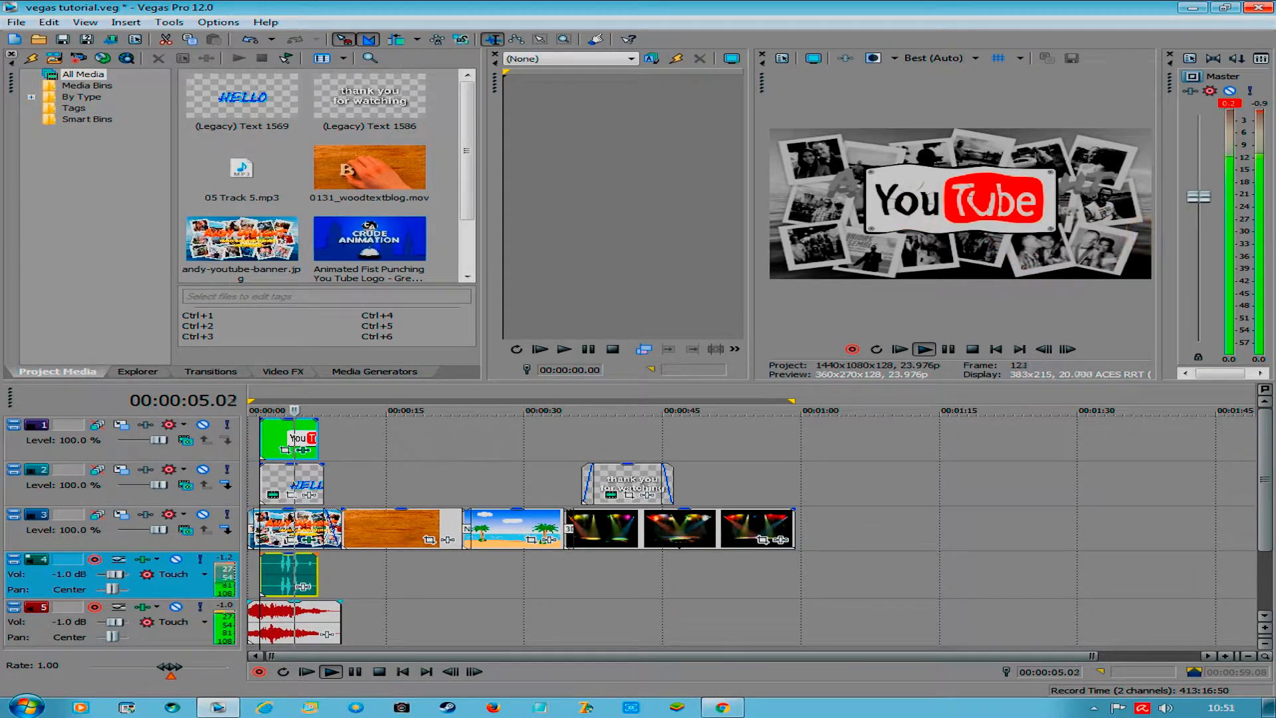
key(space)
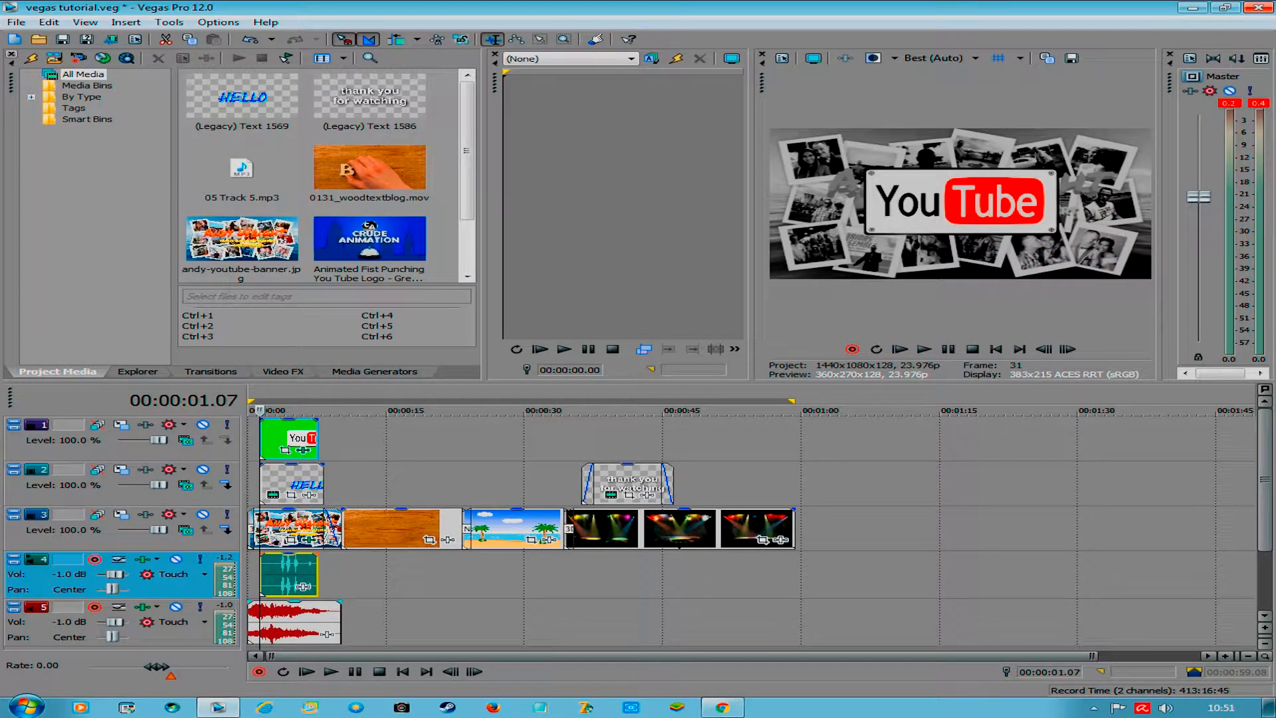
- Lower the volume of audio track 4 to -2.0 dB and play back the mix
drag(115, 574, 113, 575)
key(space)
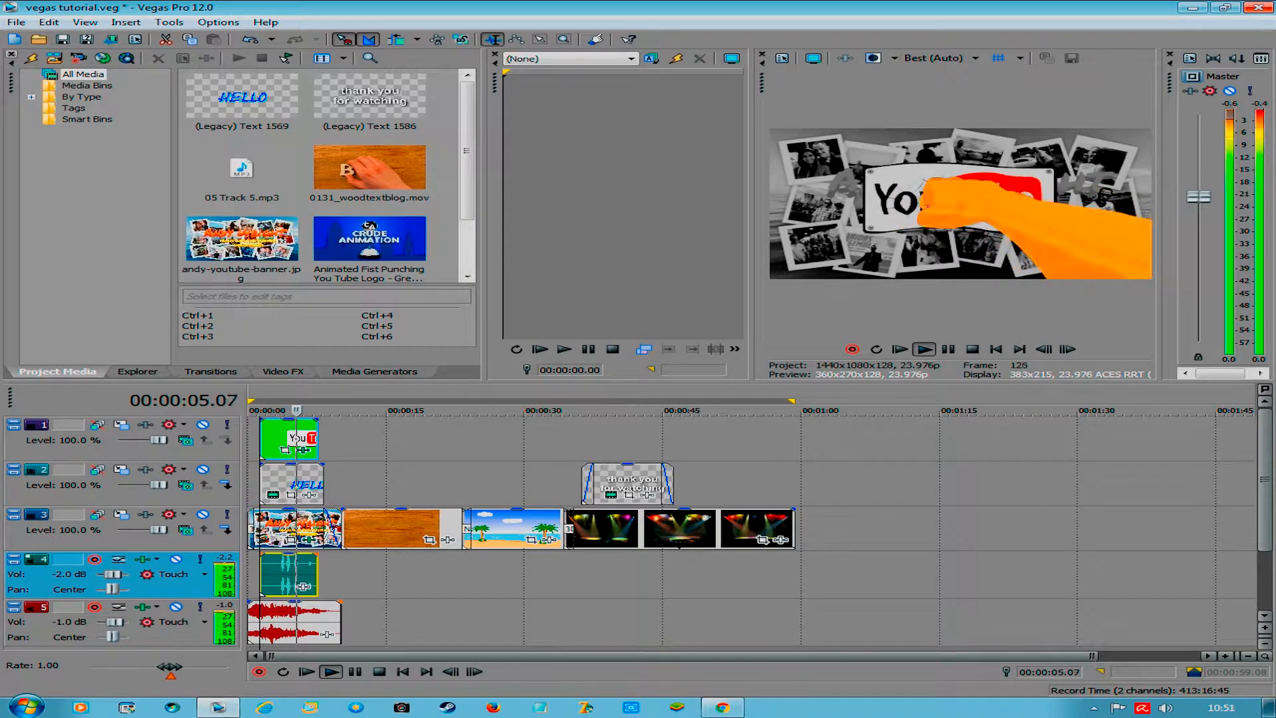
key(space)
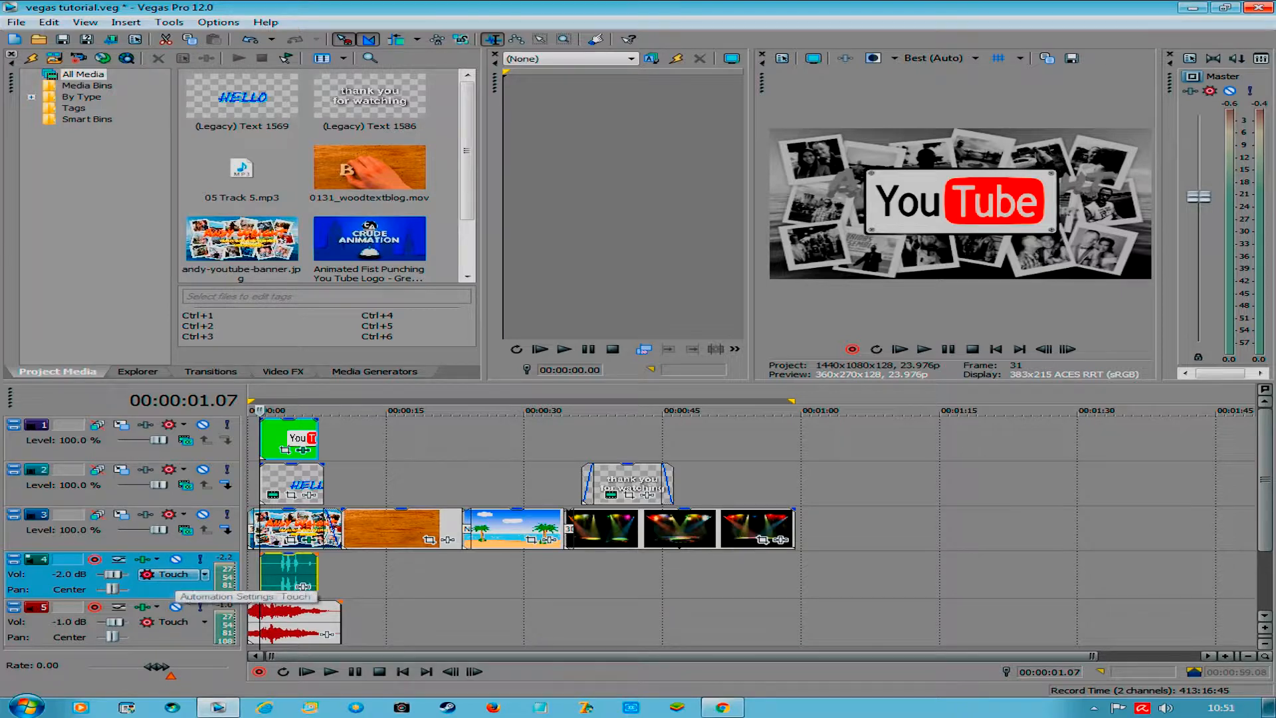
- View the automation modes of audio track 4 without choosing one, and place the cursor at 00:00:02.19 in its clip
click(204, 574)
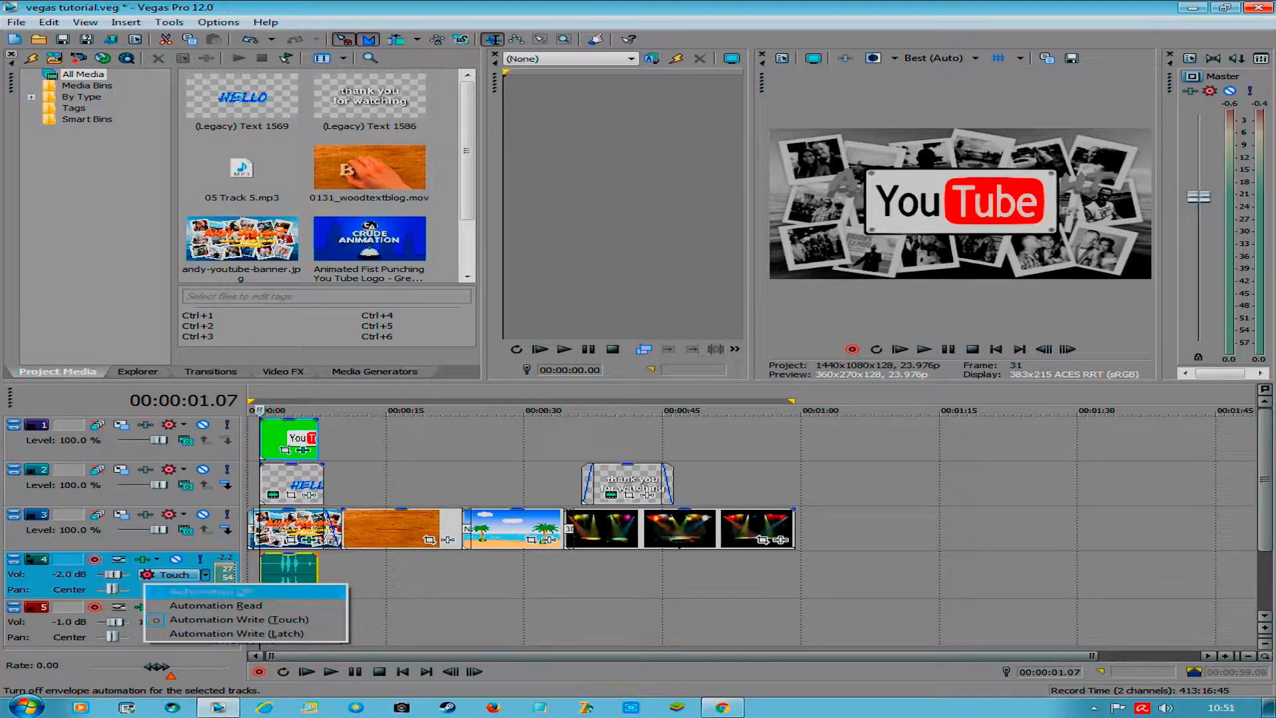
click(274, 572)
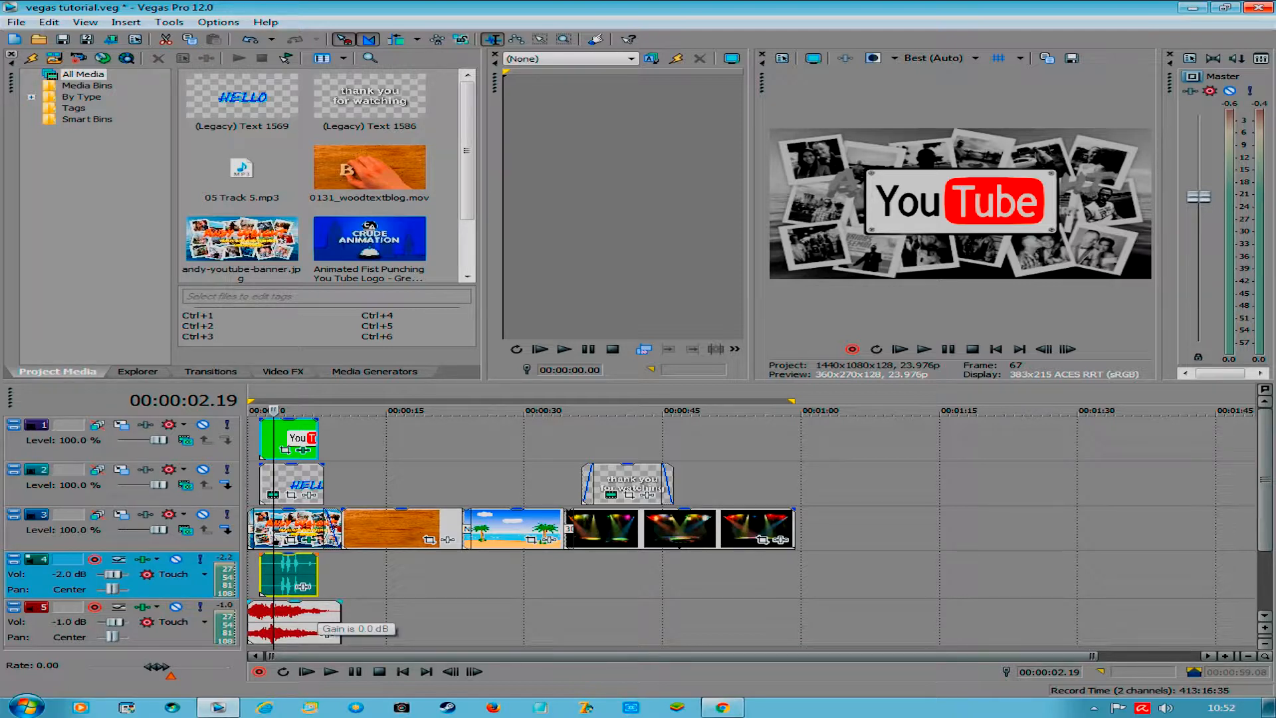
- Lower the gain of the audio clip on track 5
drag(318, 605, 304, 615)
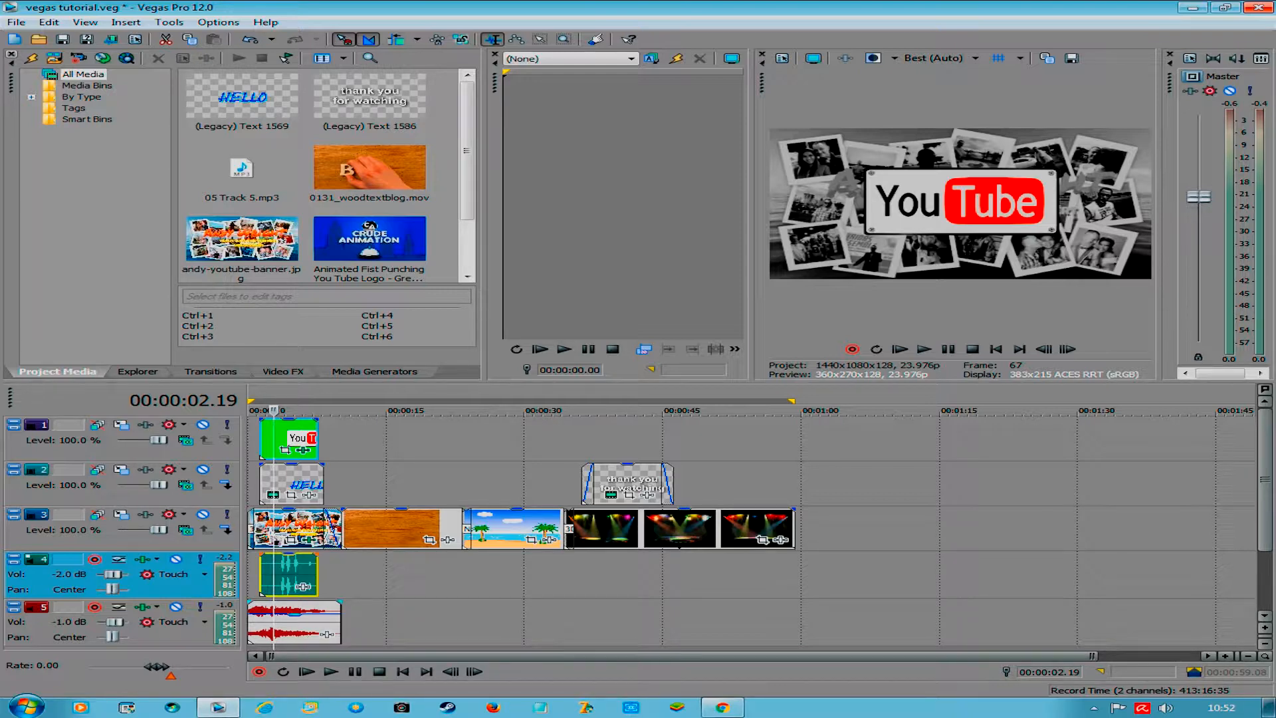
- Play back the mix from 00:00:01.07 within the audio clip on track 5
click(261, 625)
key(space)
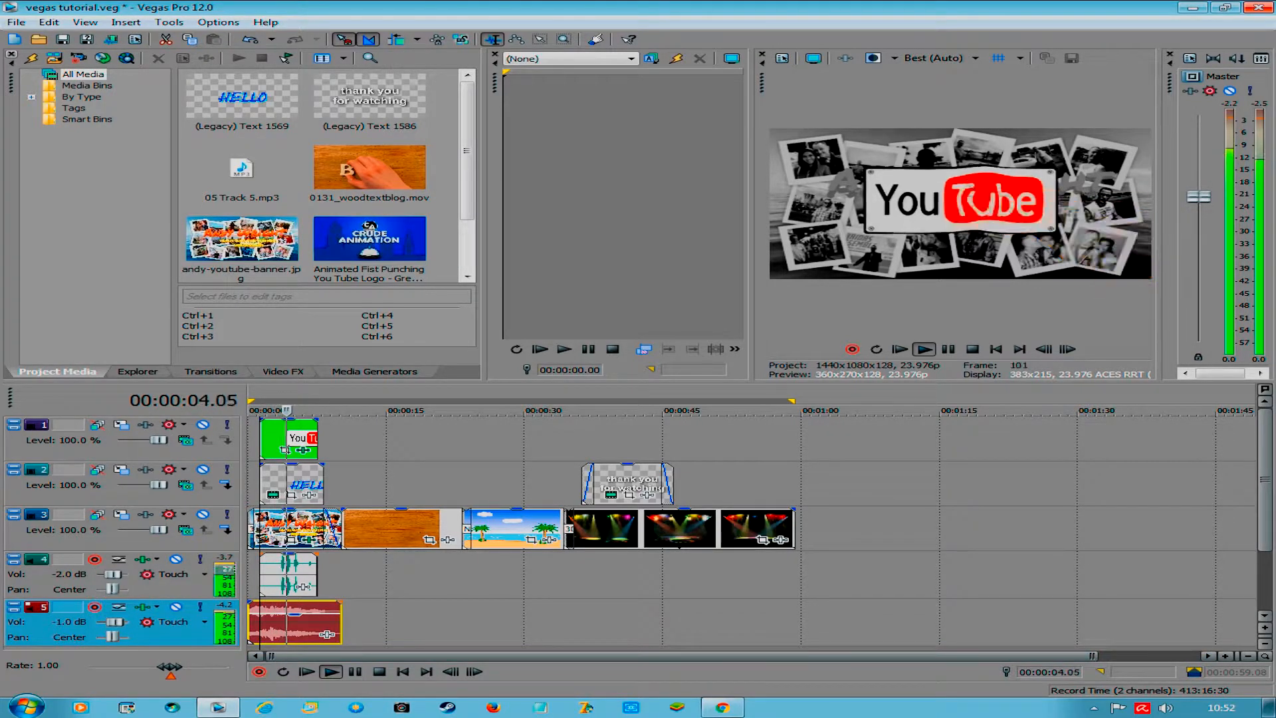
key(space)
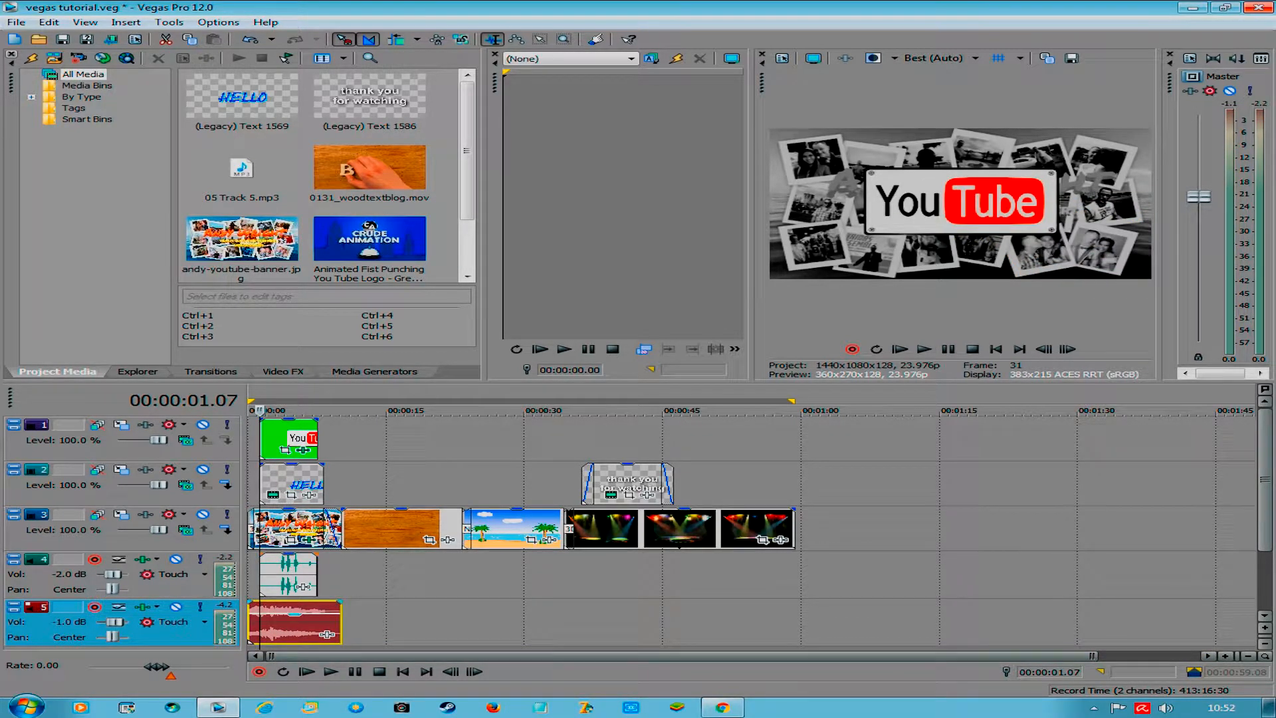
- Lower the gain of the track 5 audio clip to -11.6 dB and play back the mix
mouse_move(287, 614)
drag(294, 614, 295, 634)
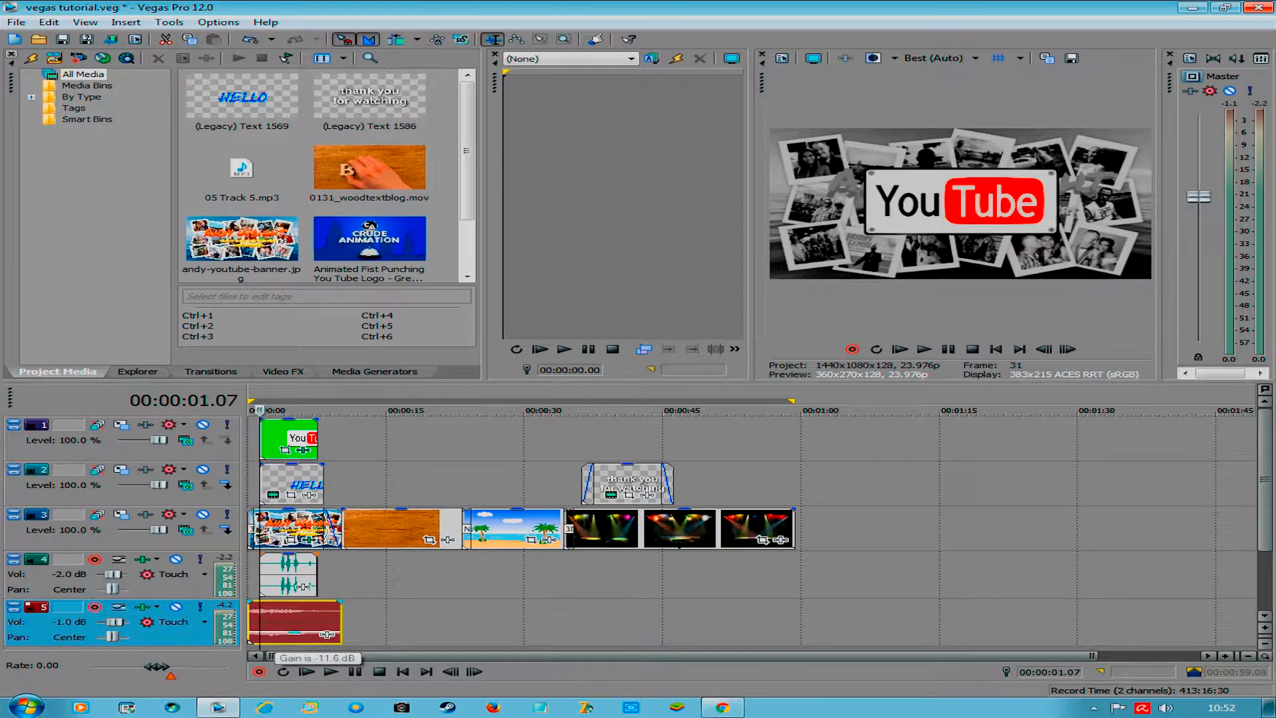
key(space)
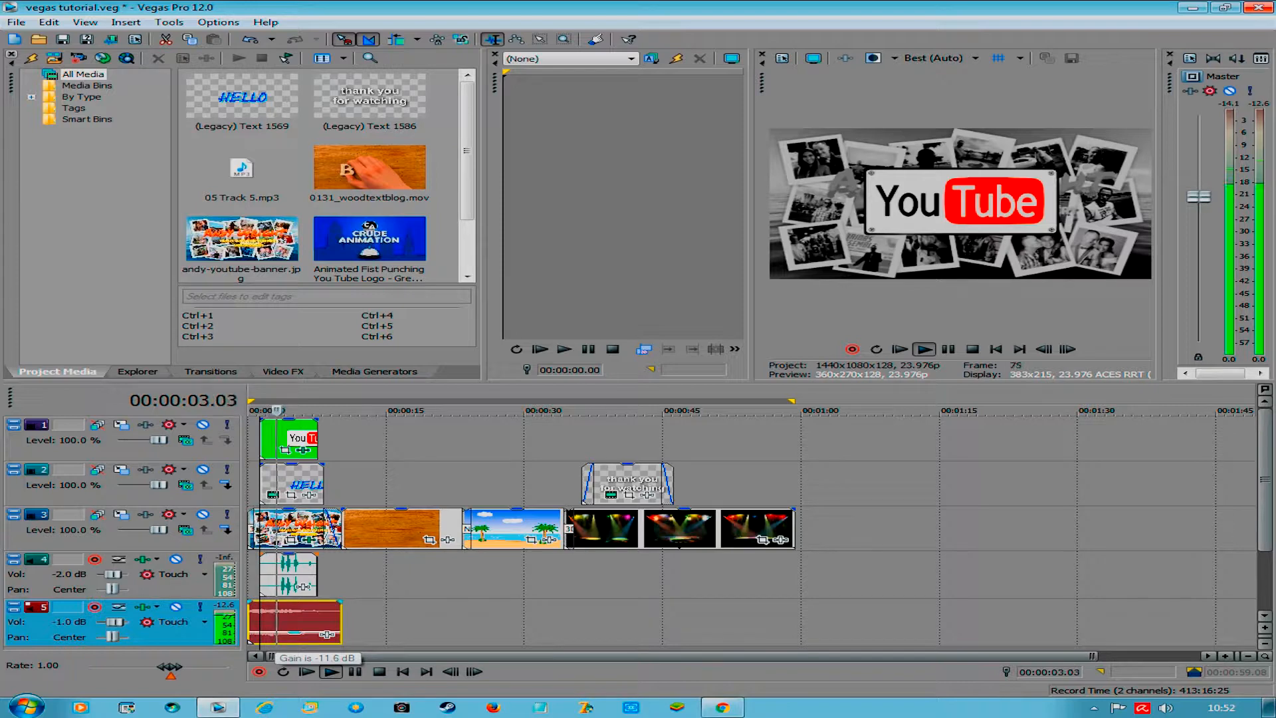
key(space)
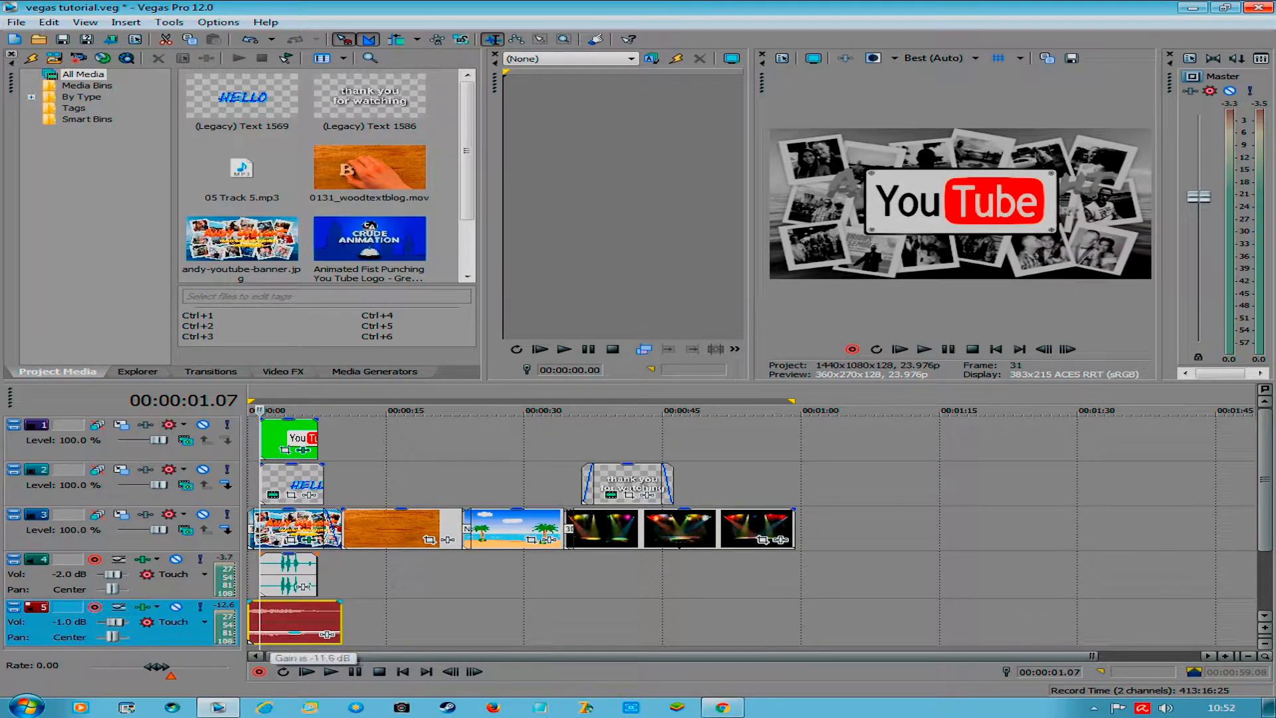
- Raise the track 5 audio clip's gain back to full level and give the clip a fade-in of 00:00:01.07
drag(295, 633, 295, 603)
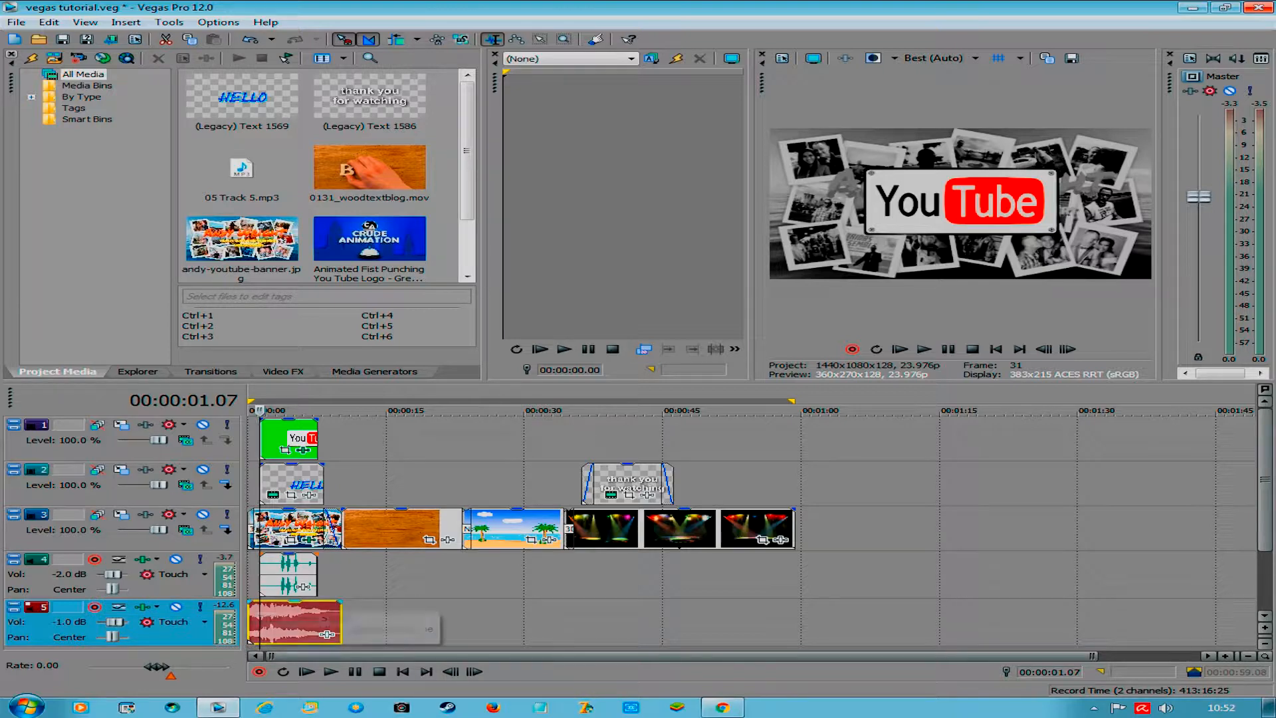
click(250, 610)
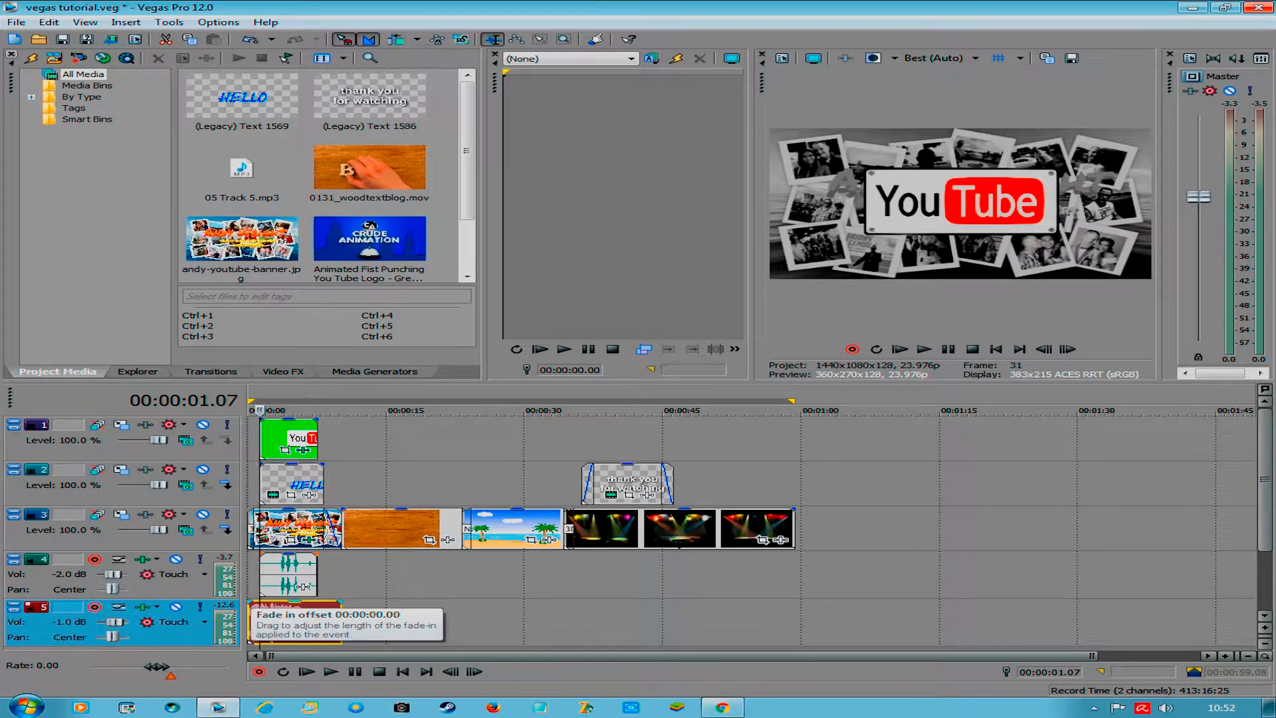
click(251, 603)
drag(250, 602, 259, 603)
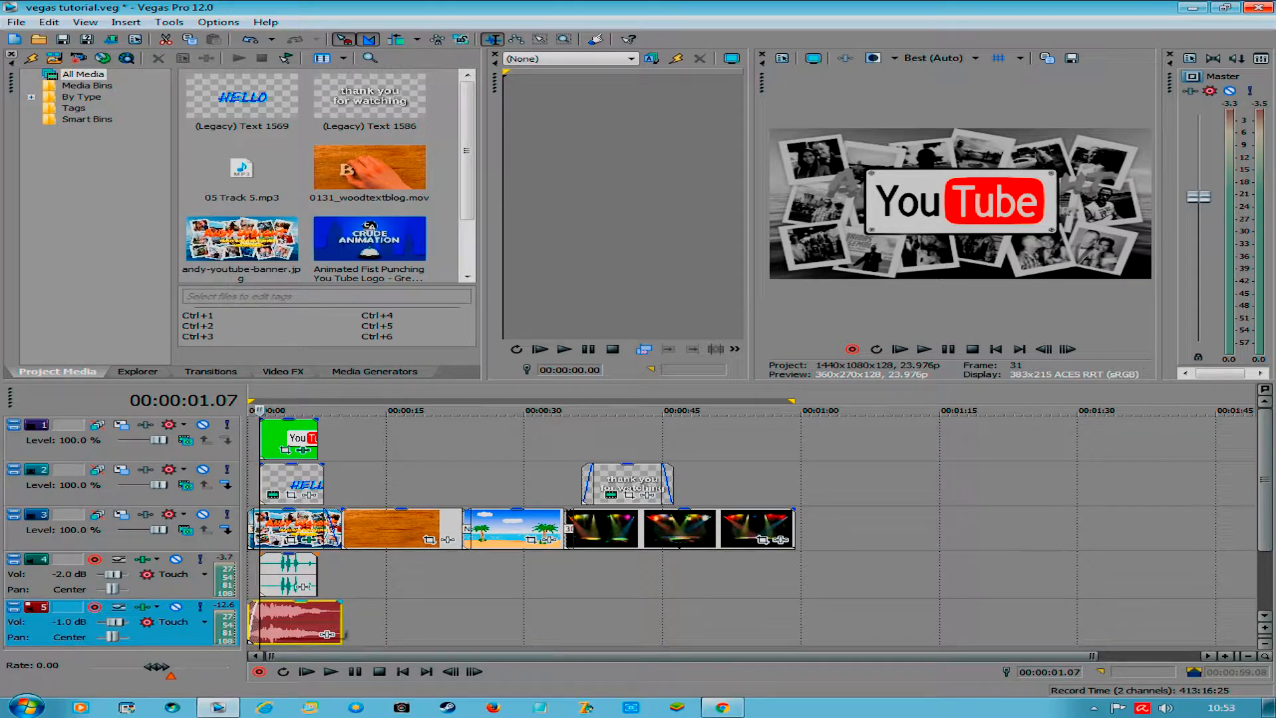
- Play the project repeatedly from its very beginning to hear the fade-in on the track 5 audio clip
key(ctrl+Home)
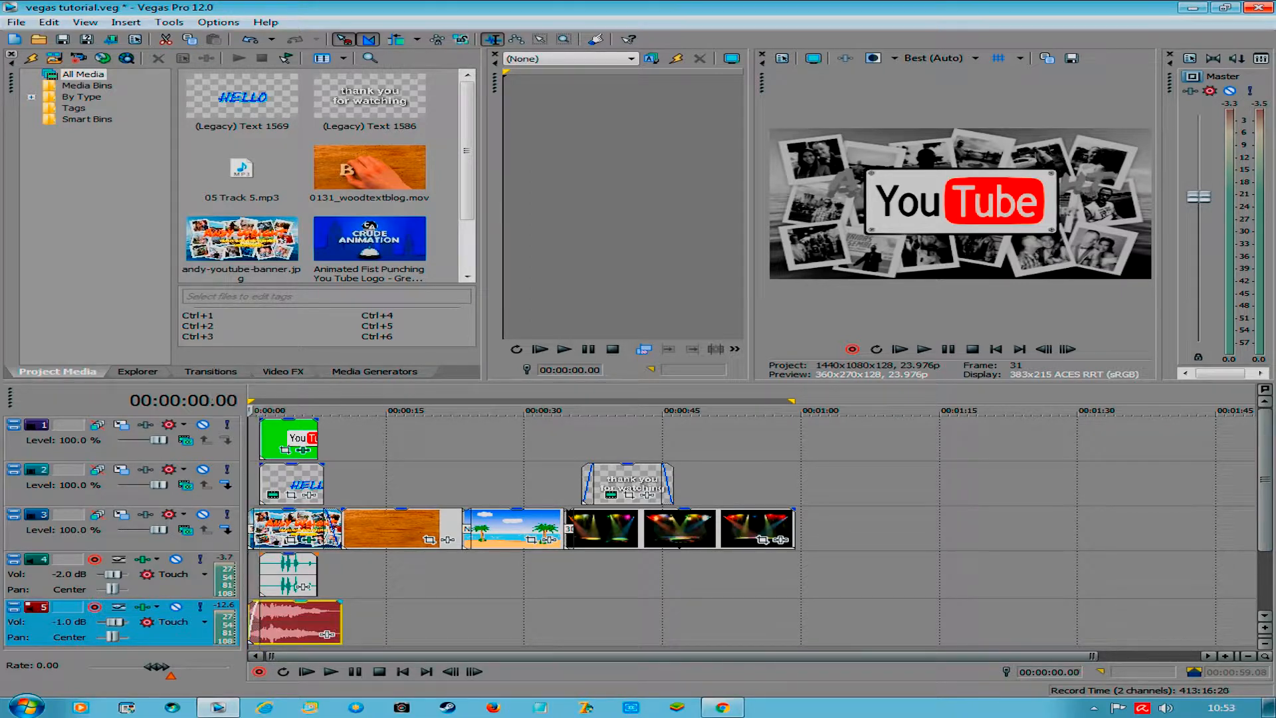
key(space)
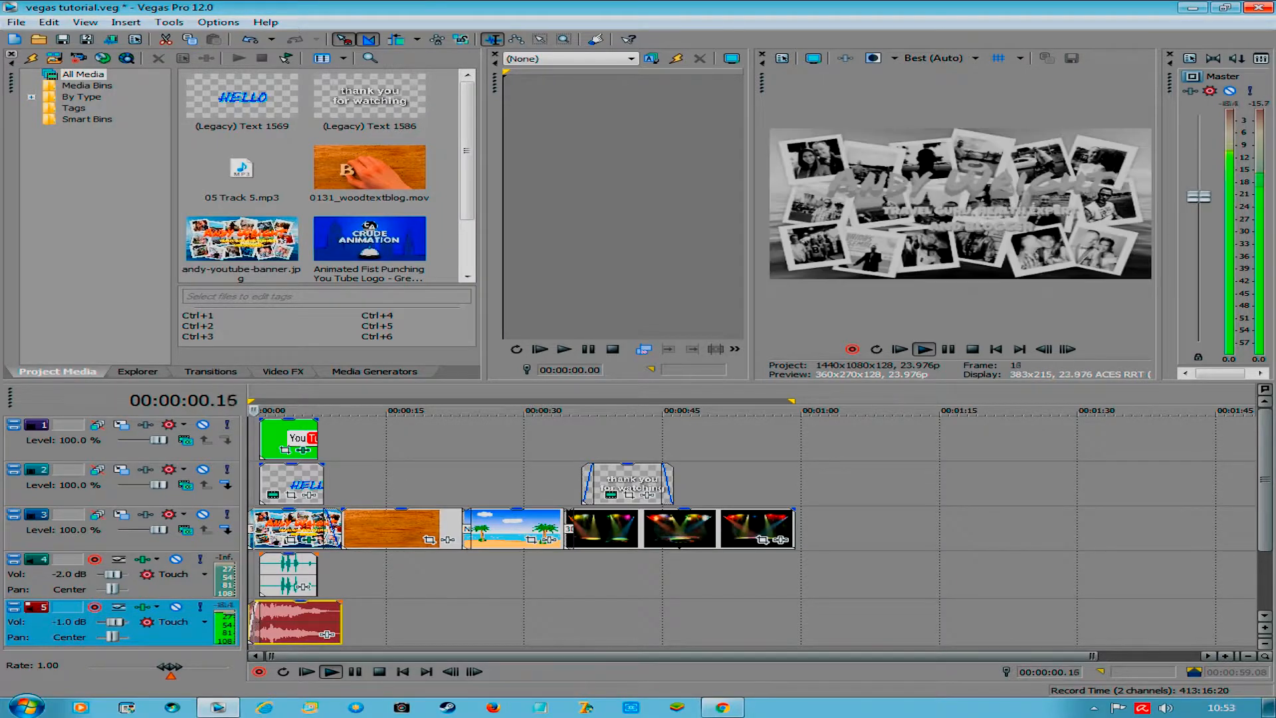
key(space)
scroll(751, 532, up, 3)
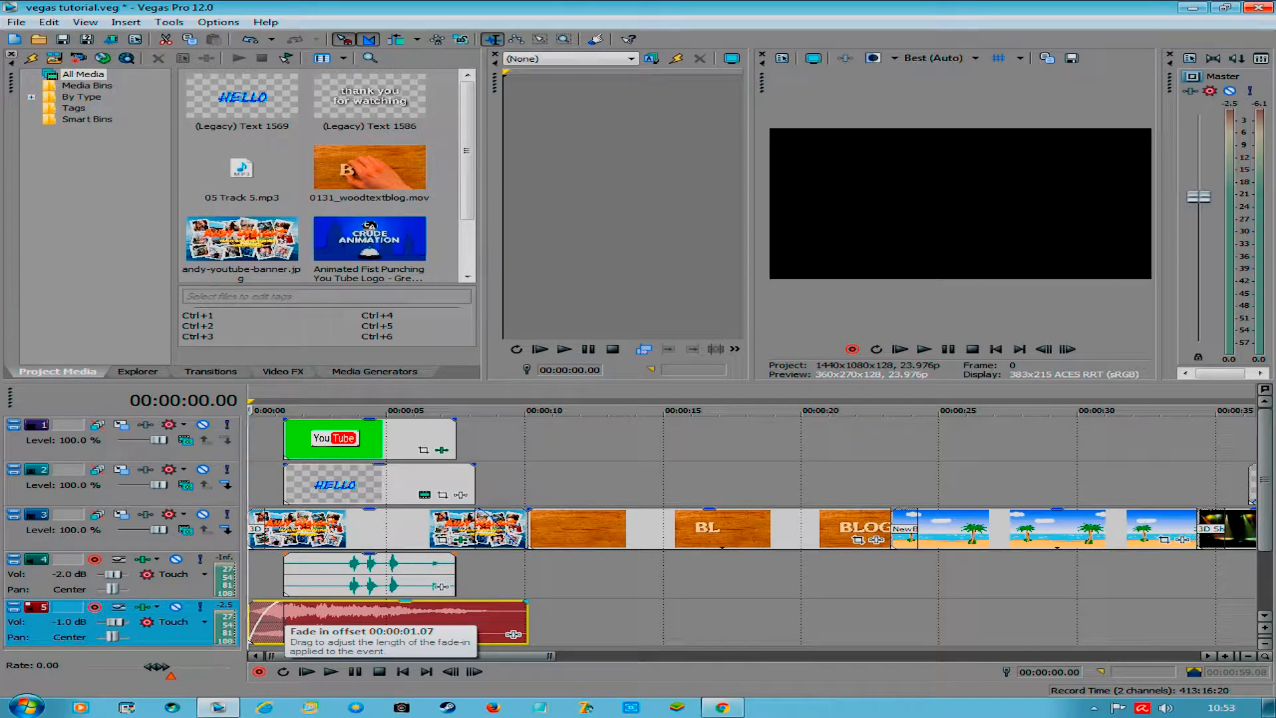
key(space)
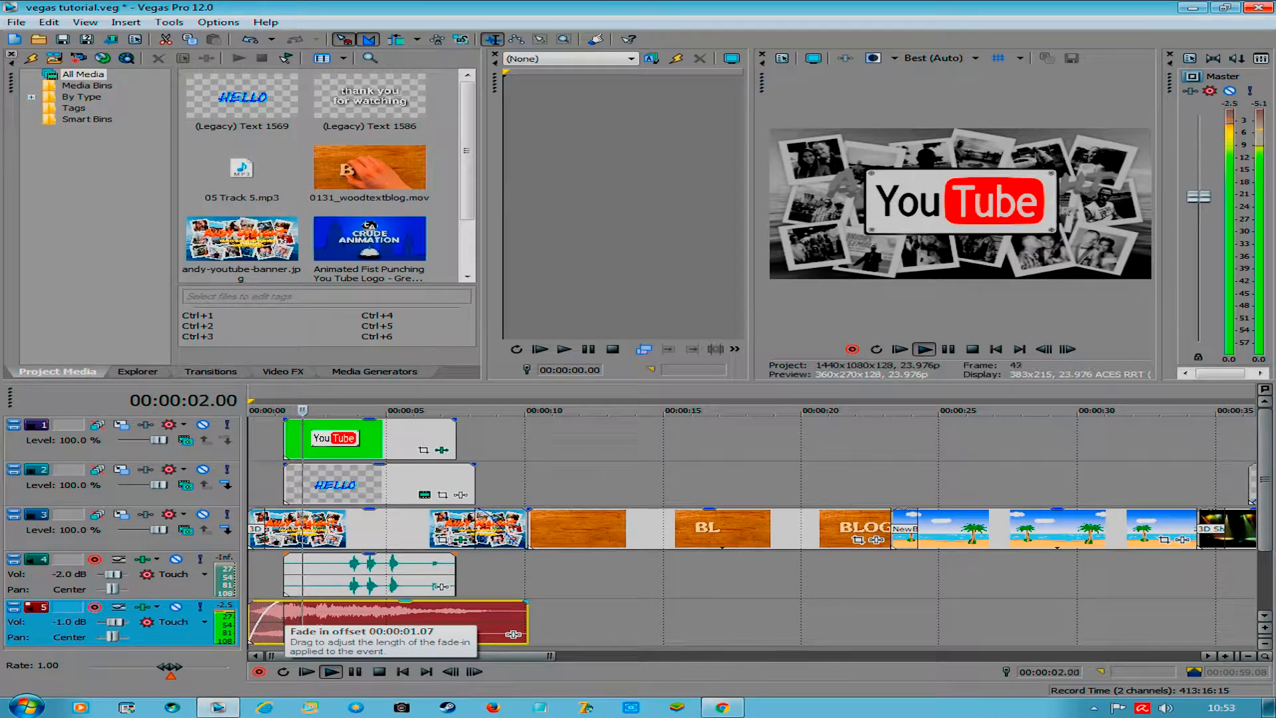
key(space)
key(space)
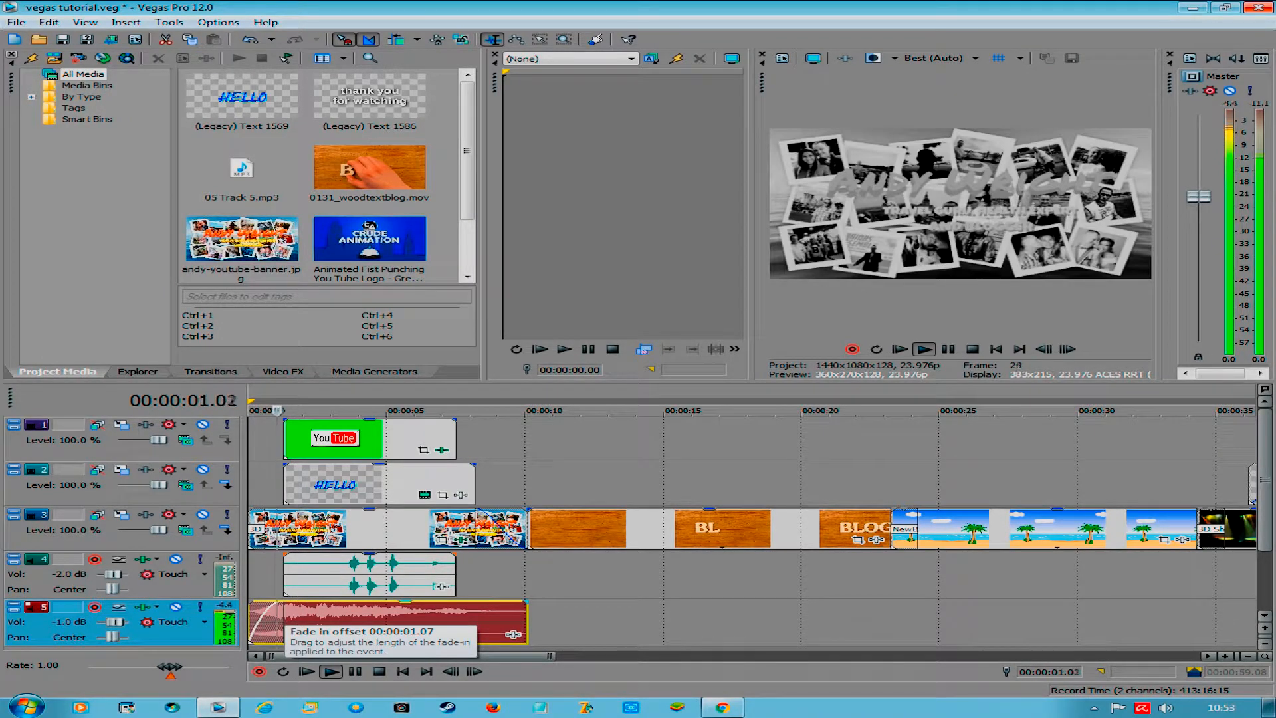
key(space)
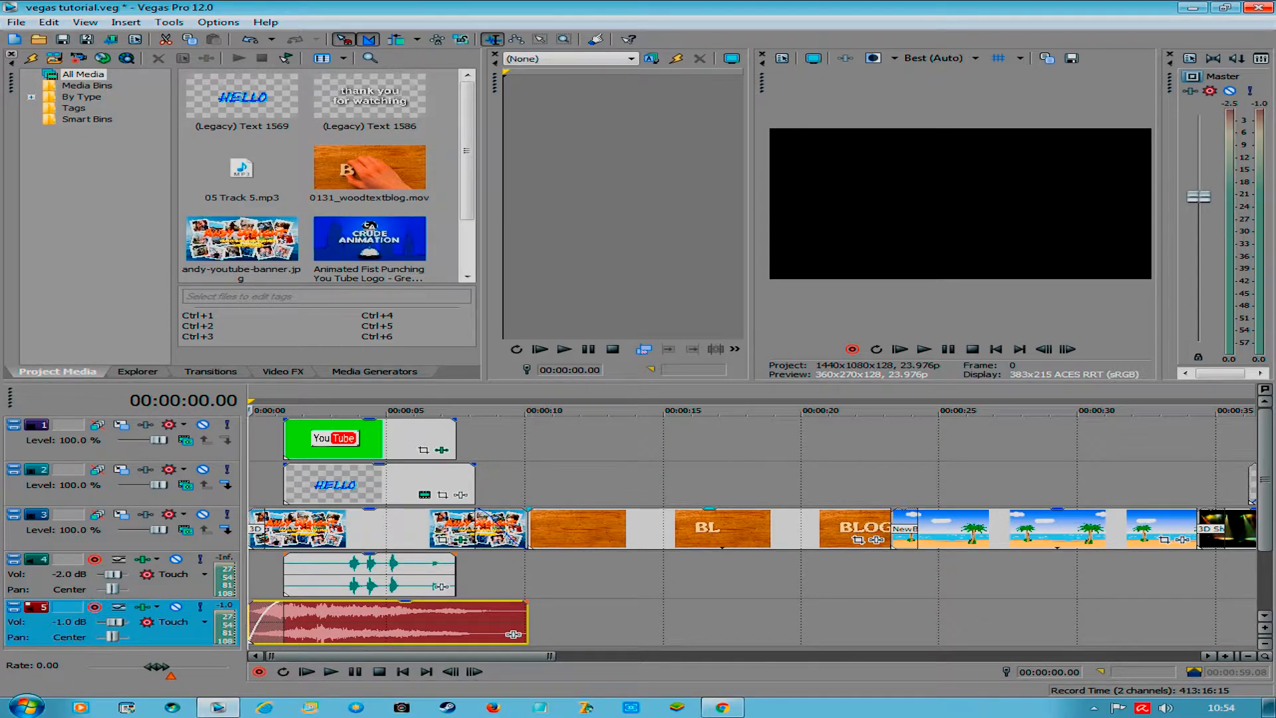
- Place the cursor at 00:00:10.03, where the wood text clip begins on track 3, and play that clip
click(558, 529)
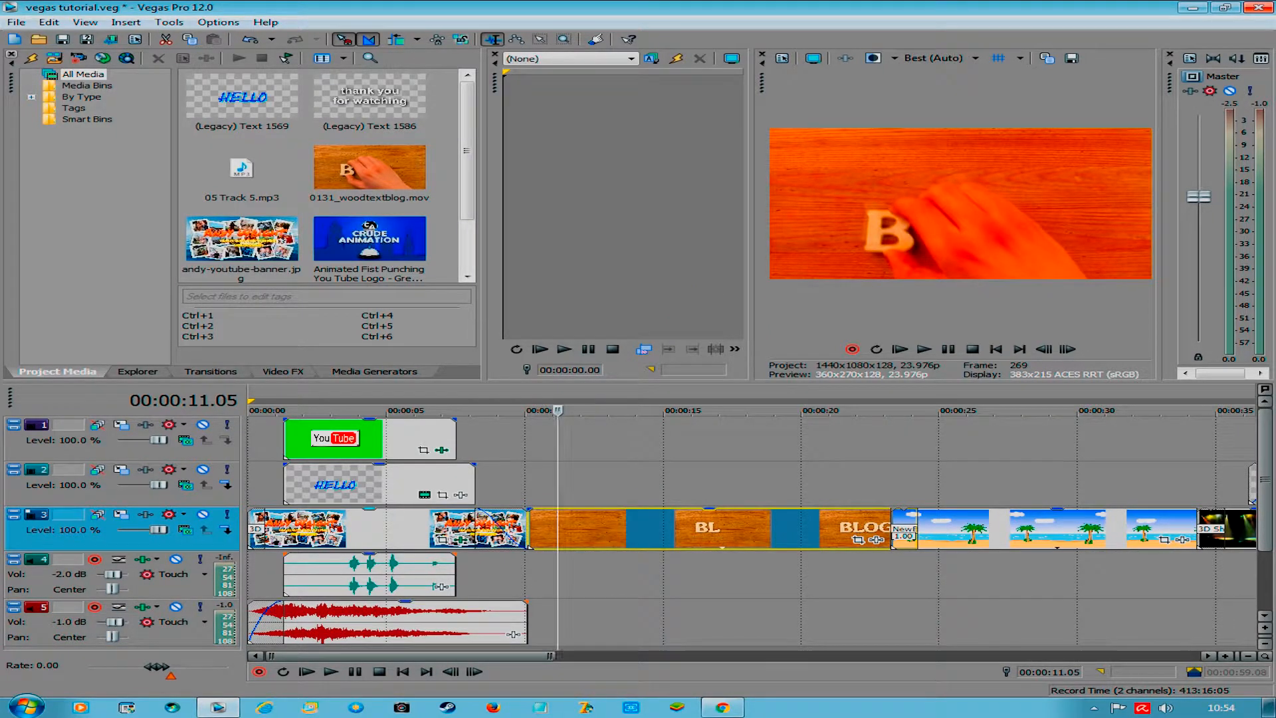
click(526, 529)
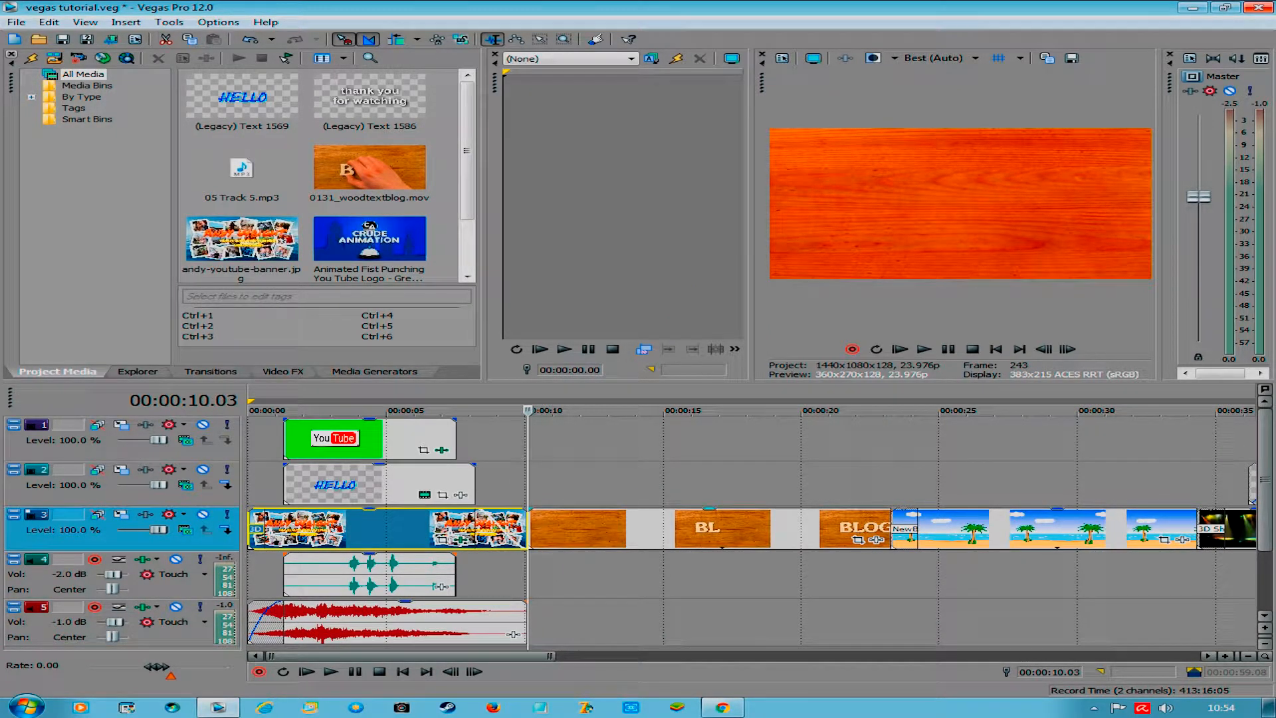
key(space)
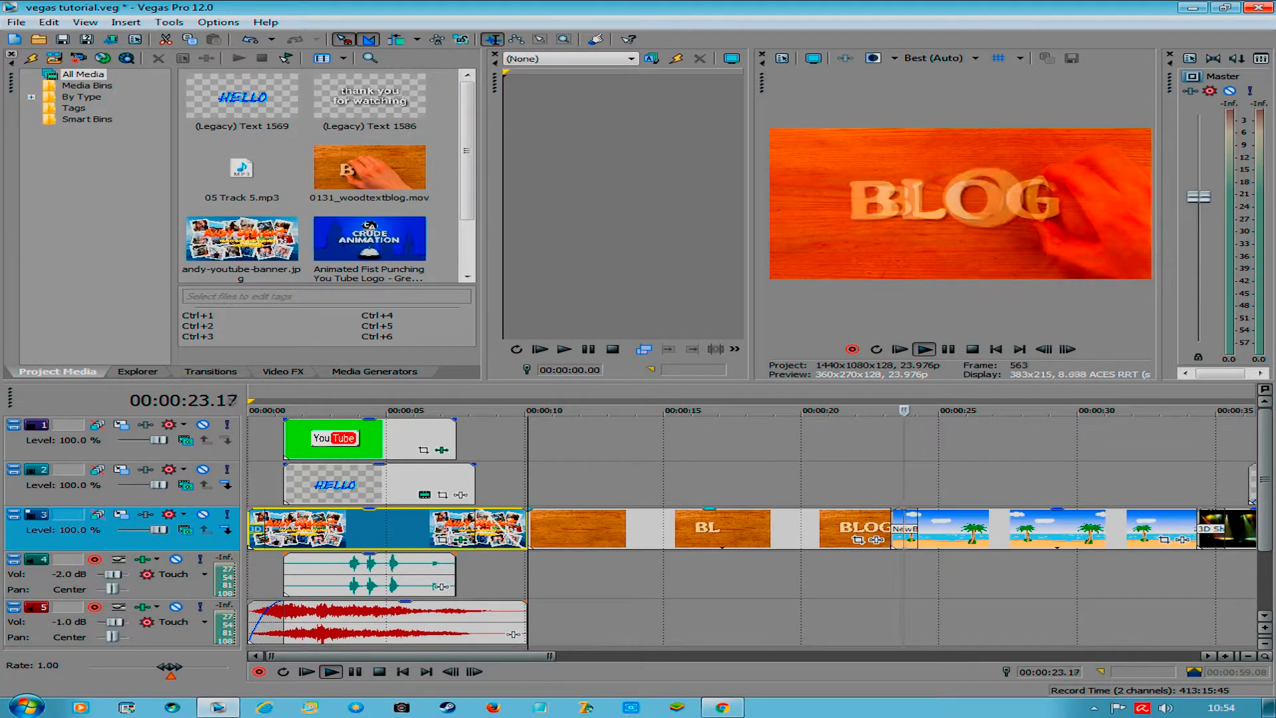
key(space)
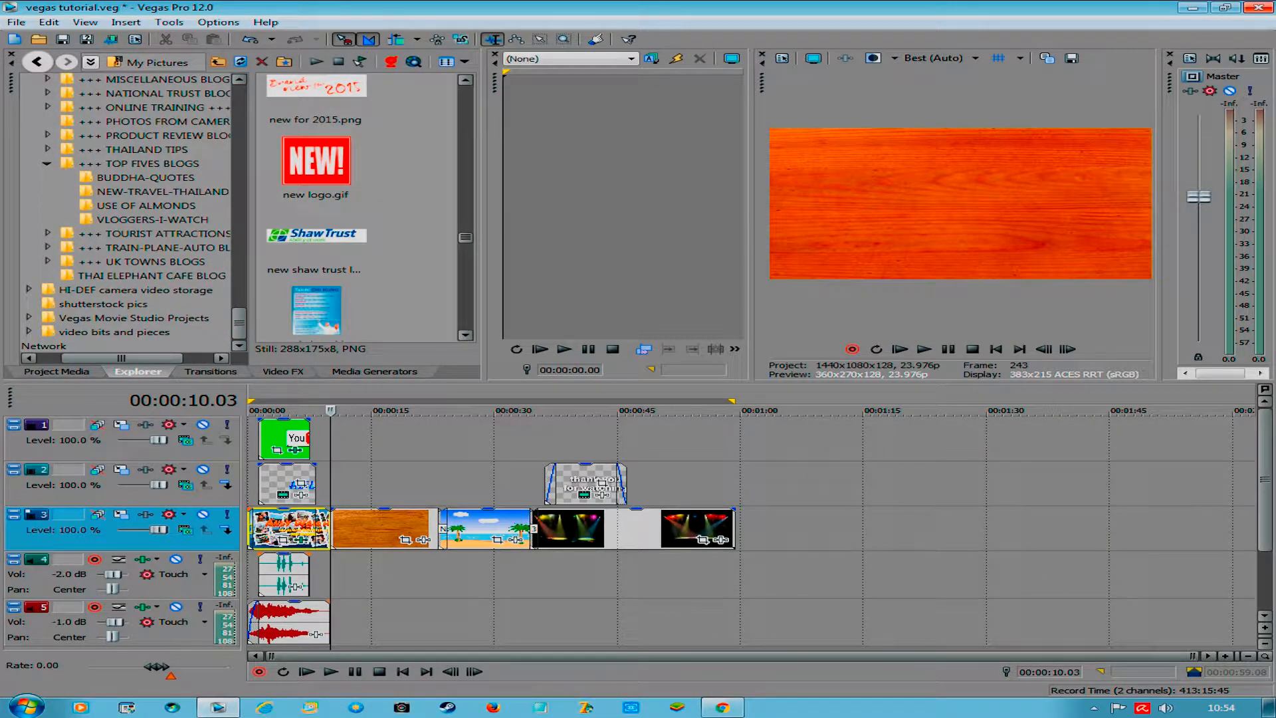
- Add the asia-stock-video file from the "video bits and pieces" folder to track 3 at about 00:01:01, after the last clip
click(137, 332)
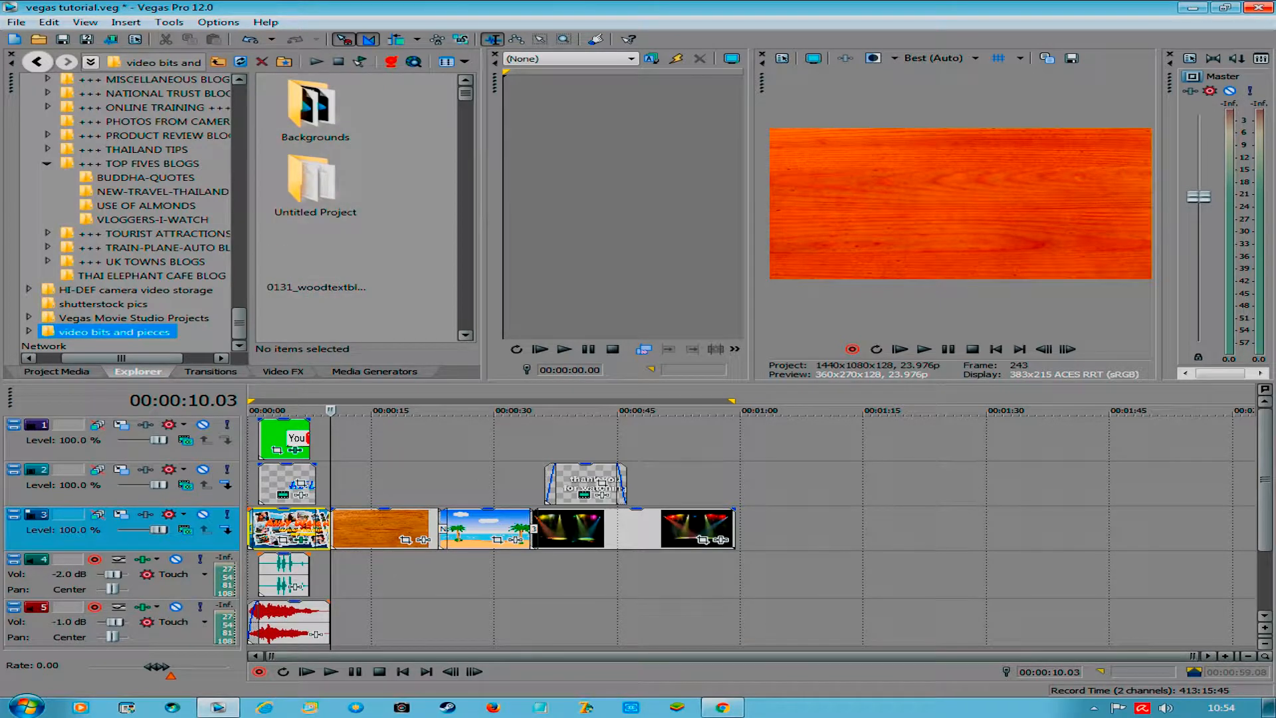
click(316, 326)
scroll(317, 325, down, 10)
scroll(359, 206, down, 8)
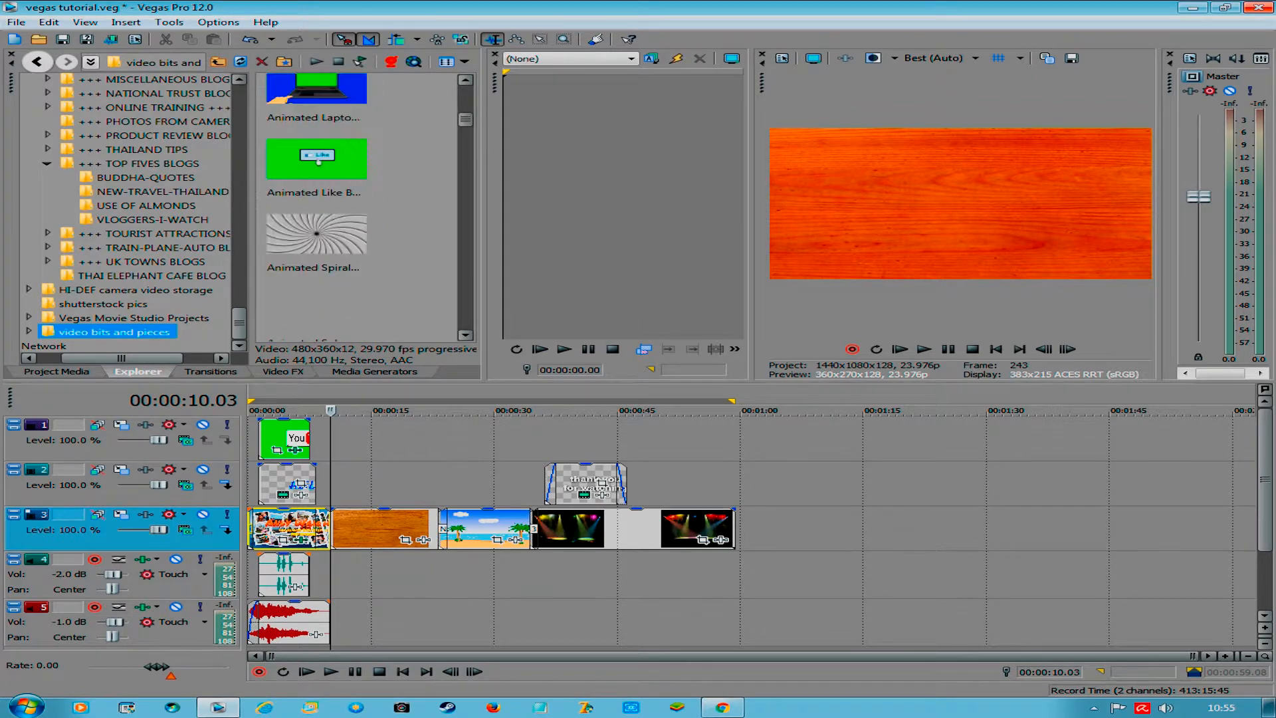
scroll(365, 199, down, 3)
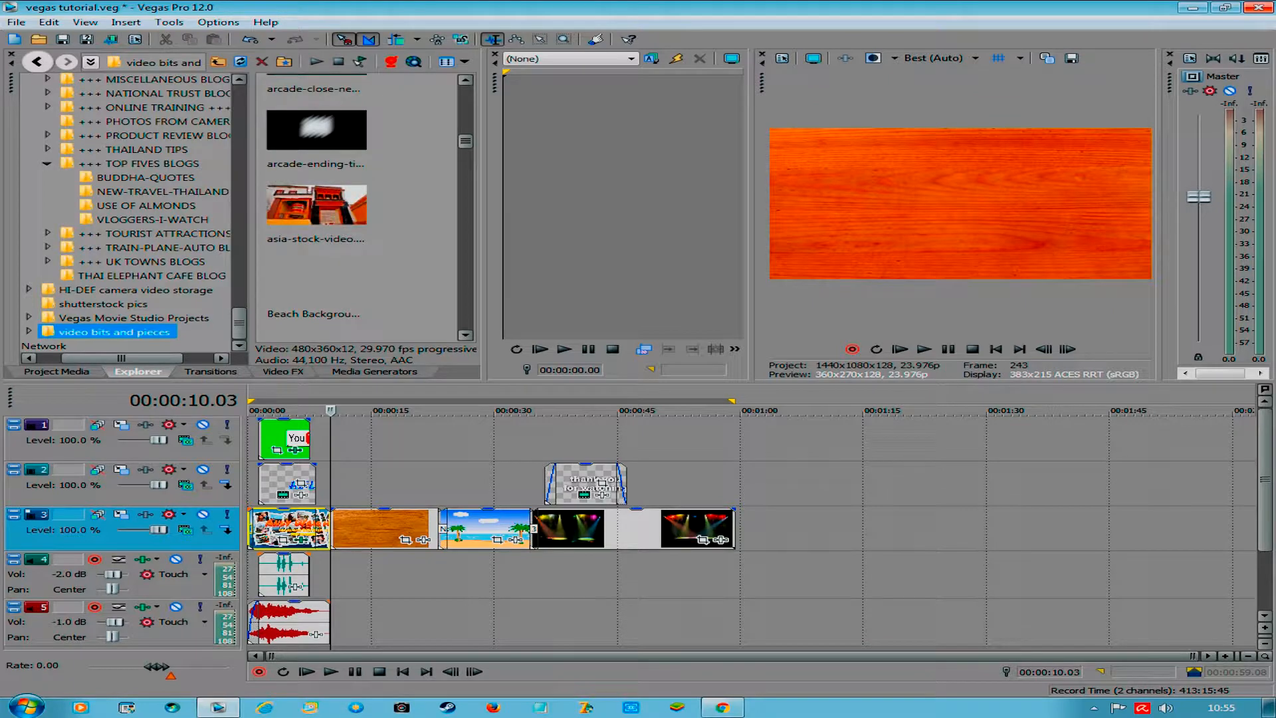
click(317, 212)
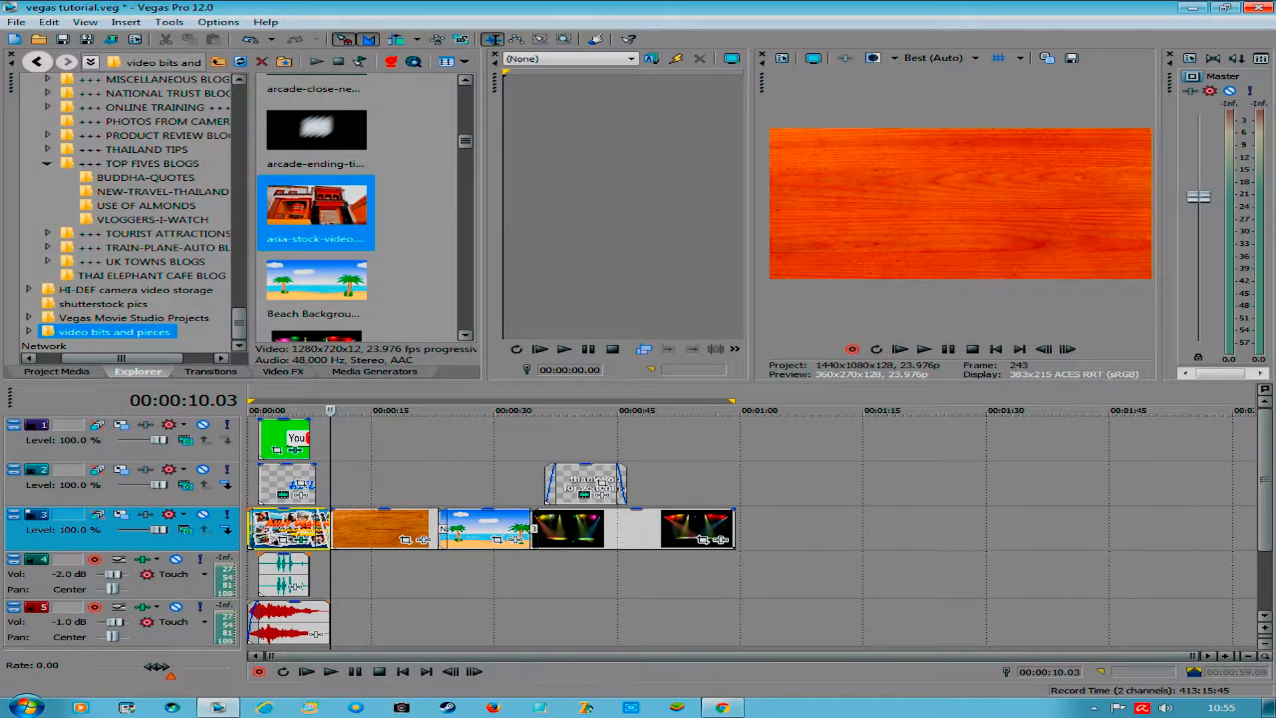
drag(316, 212, 752, 528)
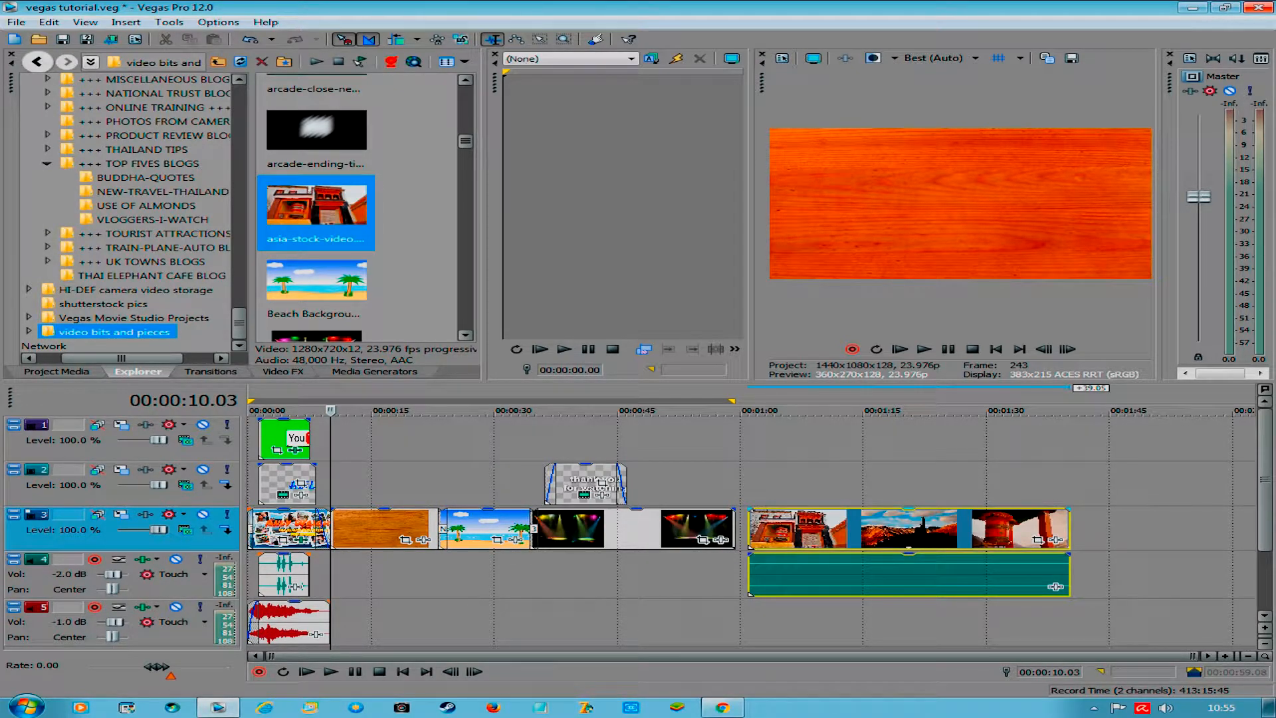
- Play the asia-stock-video clip from 00:01:02.13, and delete its audio event on track 4
click(761, 573)
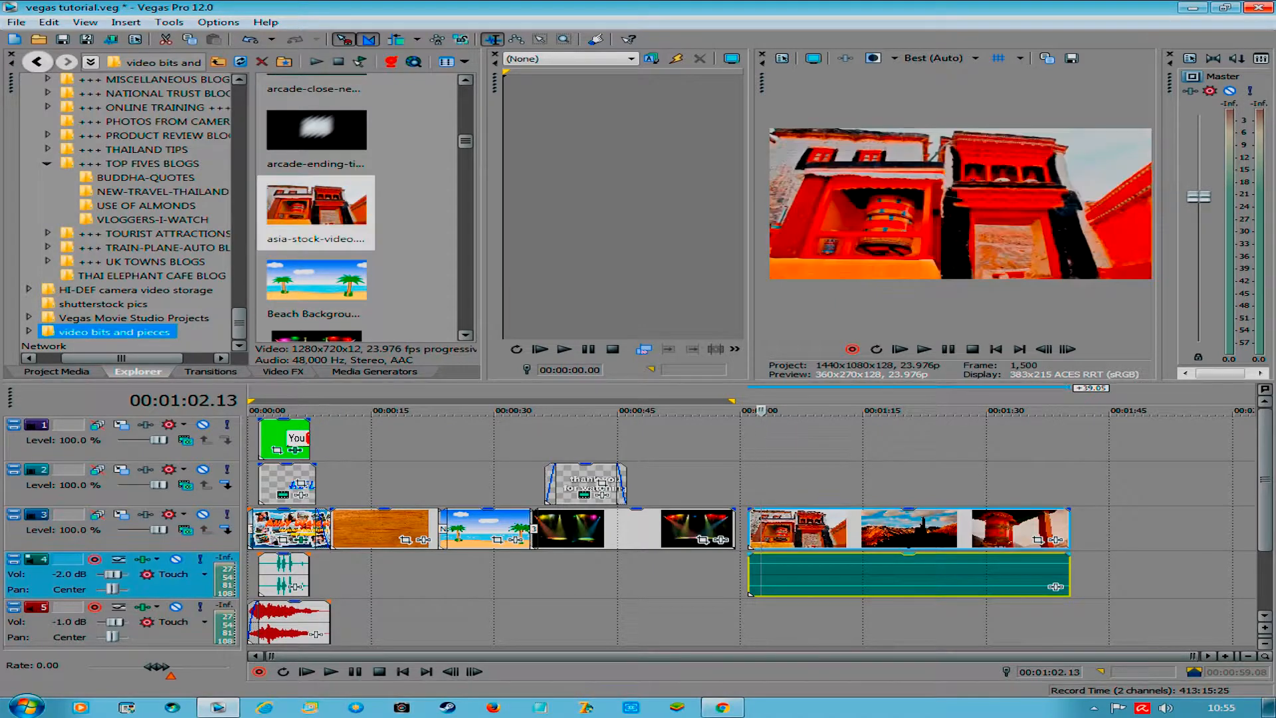
key(space)
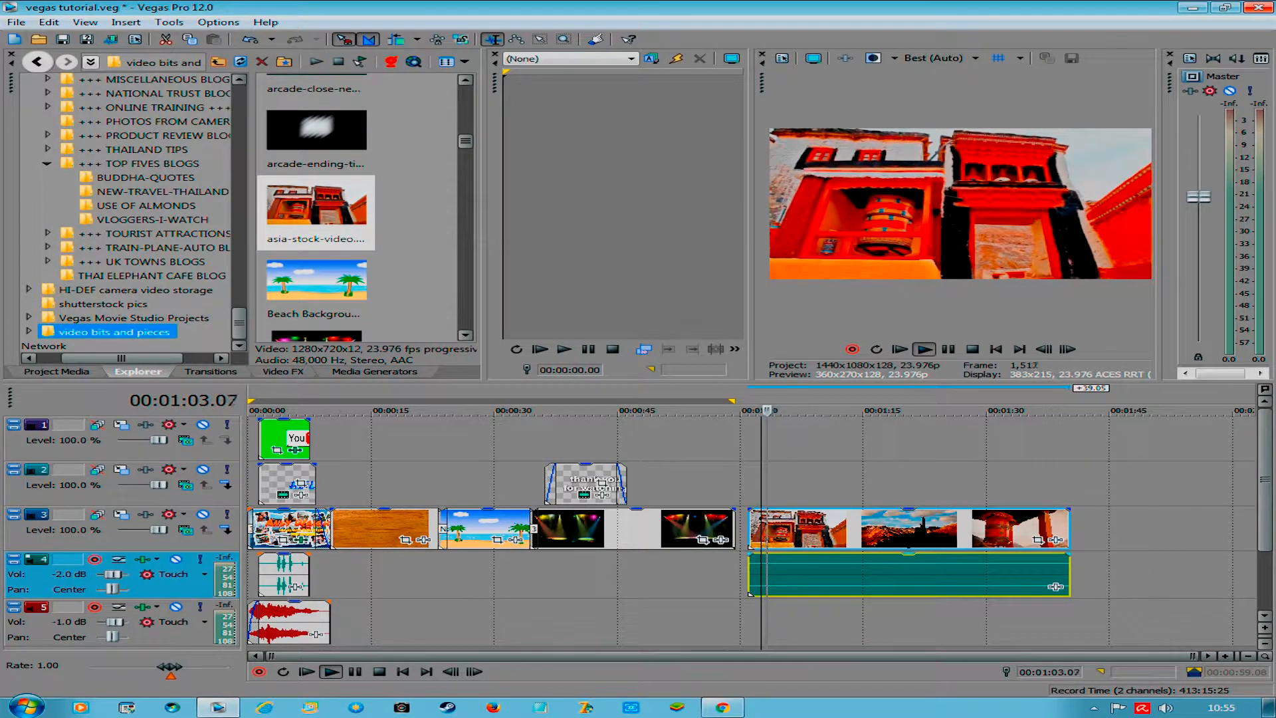
key(space)
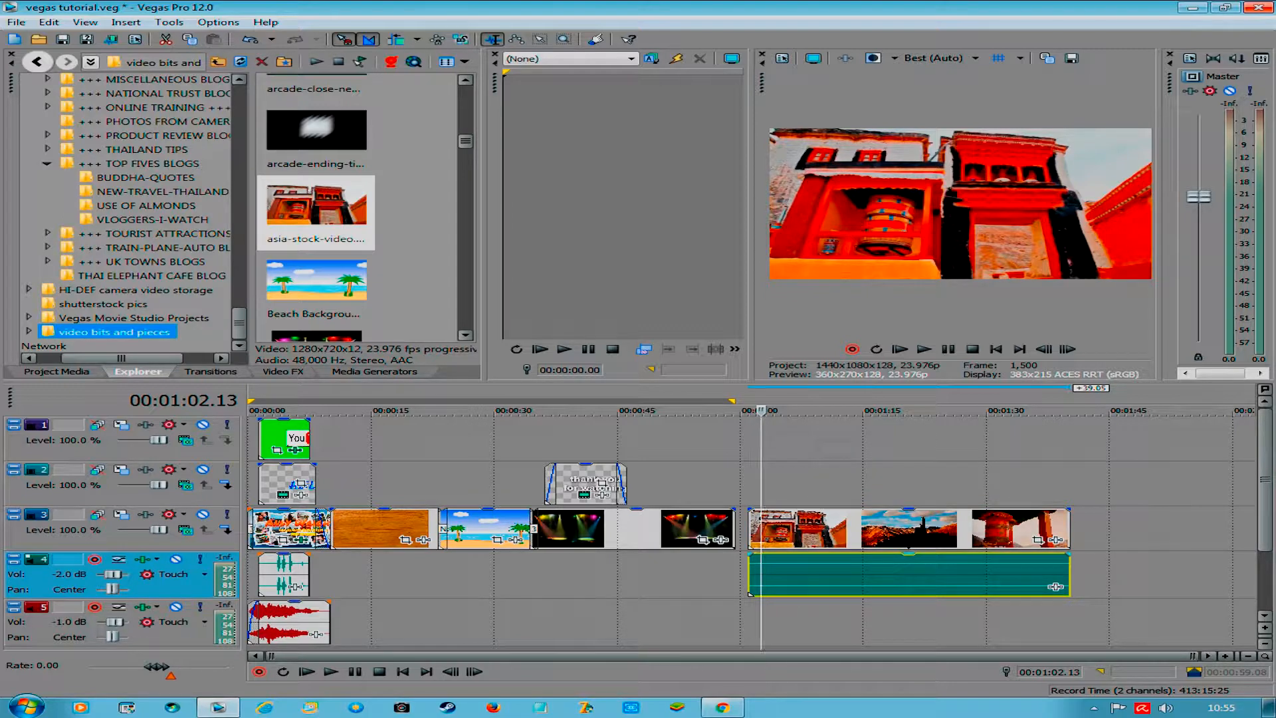
key(Delete)
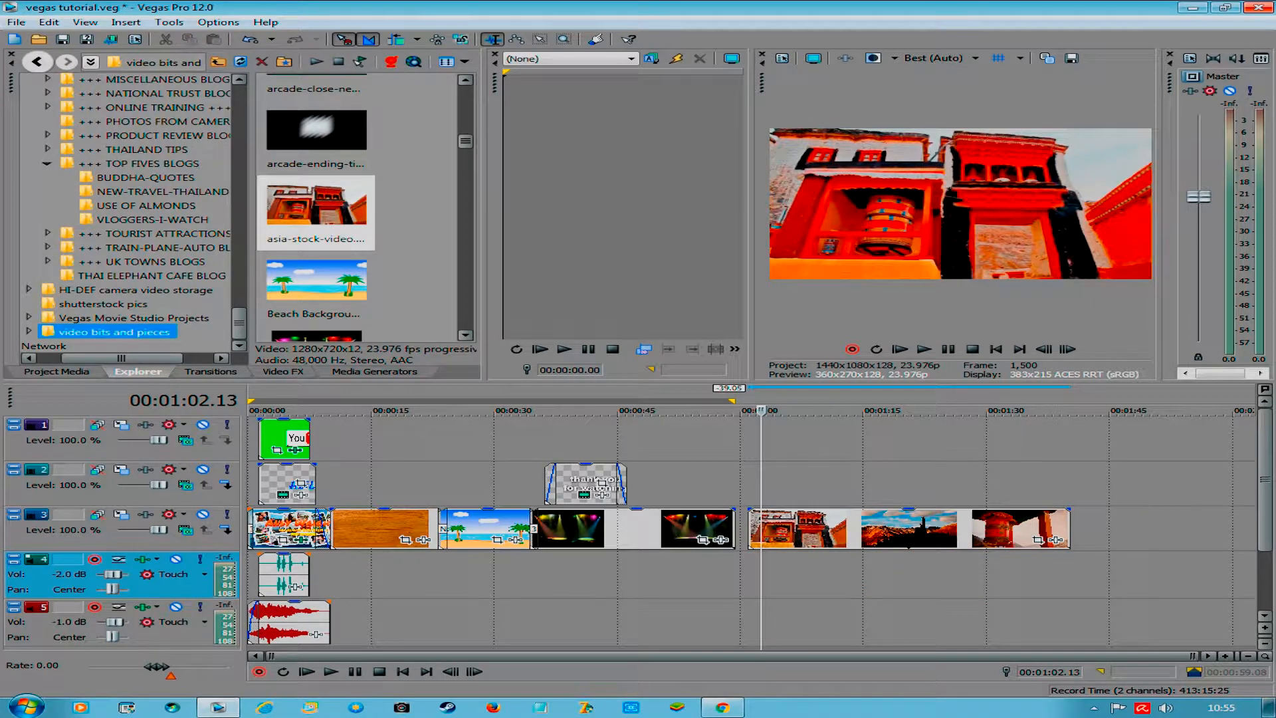
- Play the asia-stock-video clip from its start, and time-compress it so that it ends at about 00:01:21
click(751, 529)
key(space)
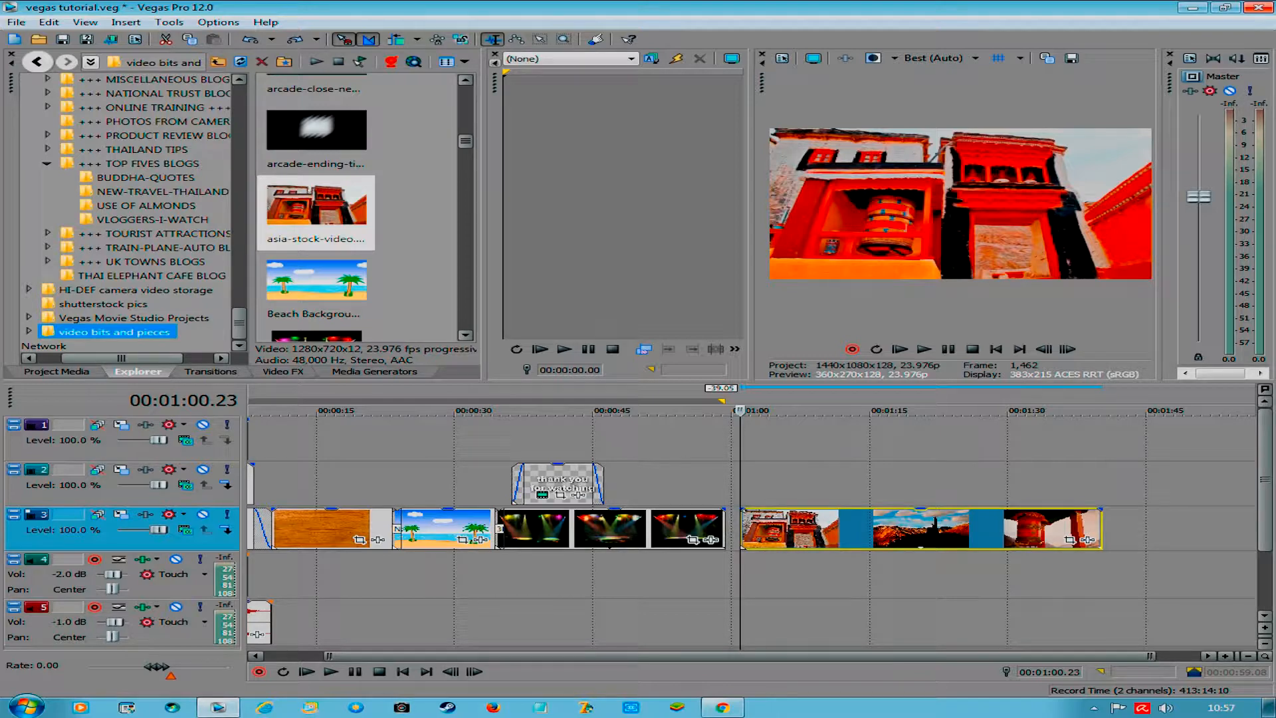
click(1101, 532)
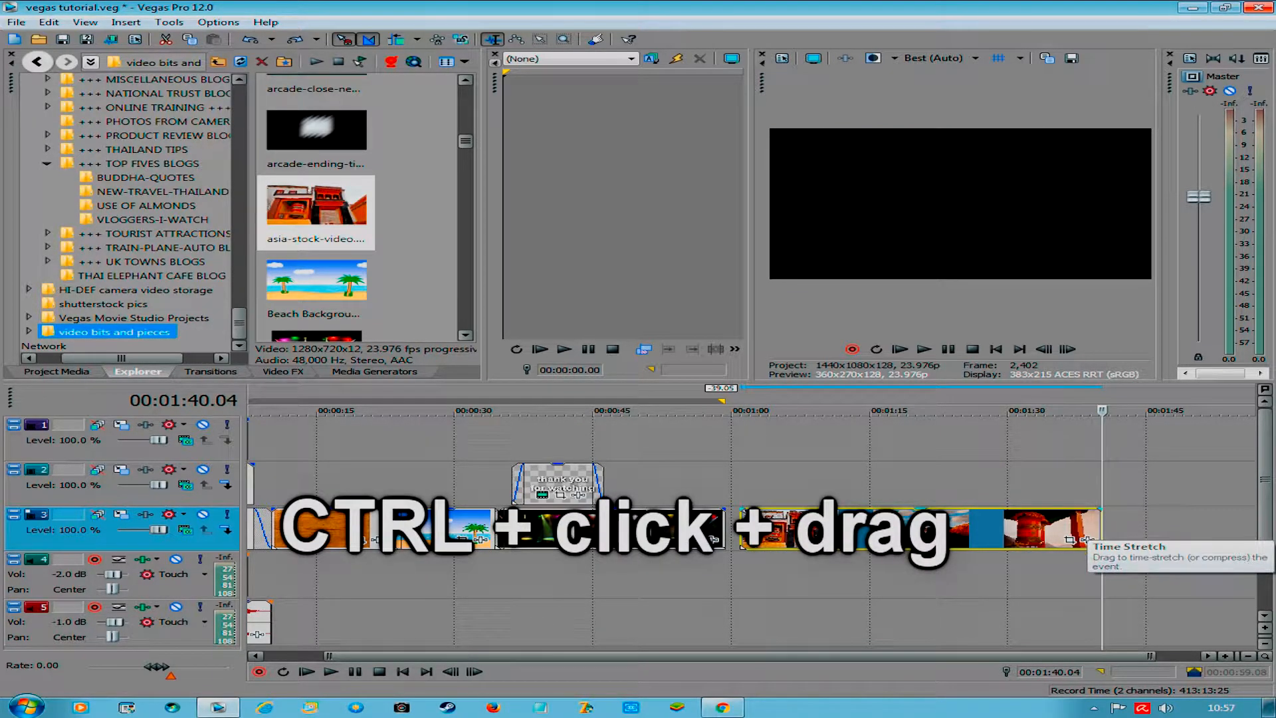
drag(1079, 540, 918, 540)
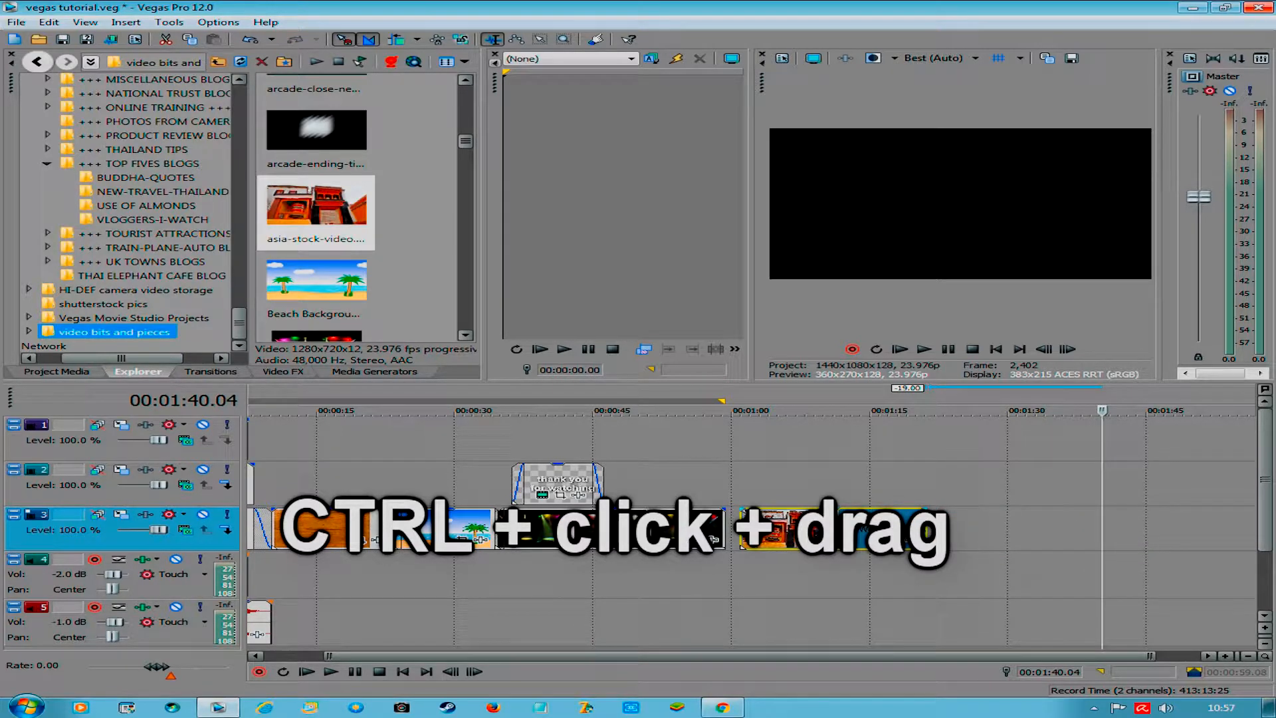
- Check the playback rate in the asia-stock-video clip's properties and play the sped-up clip from 00:01:00.23
click(741, 529)
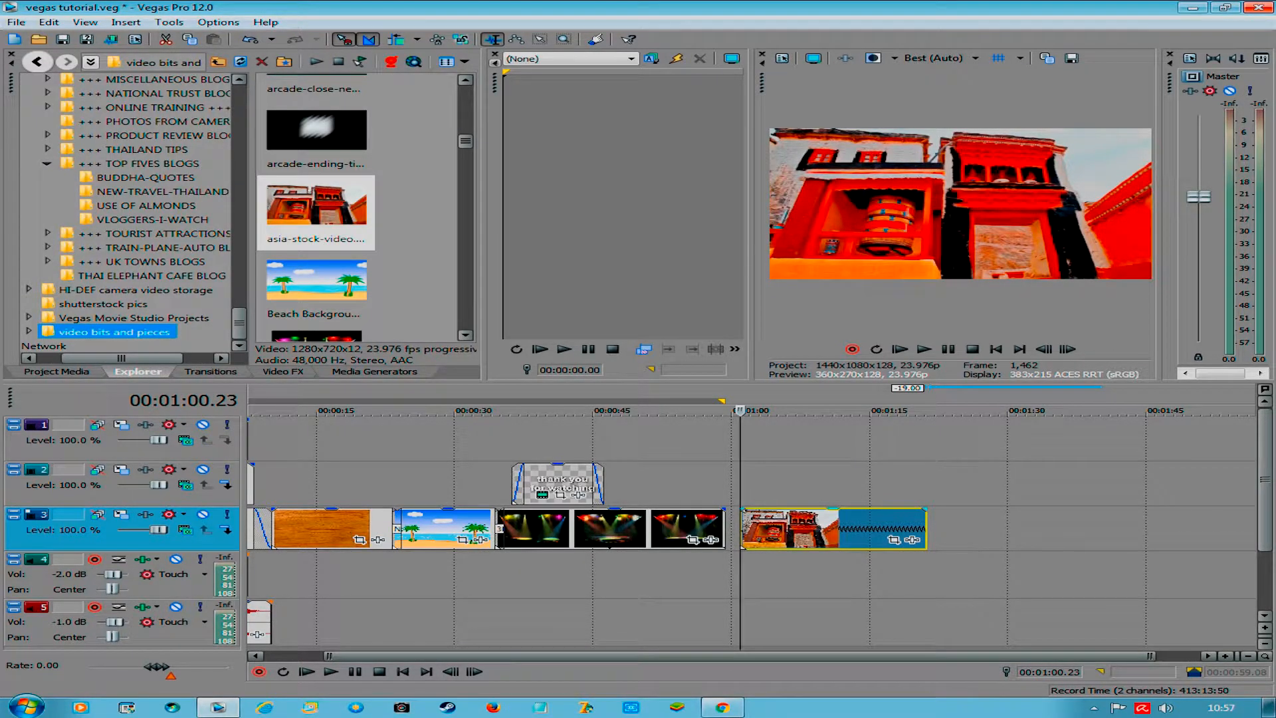
right_click(758, 532)
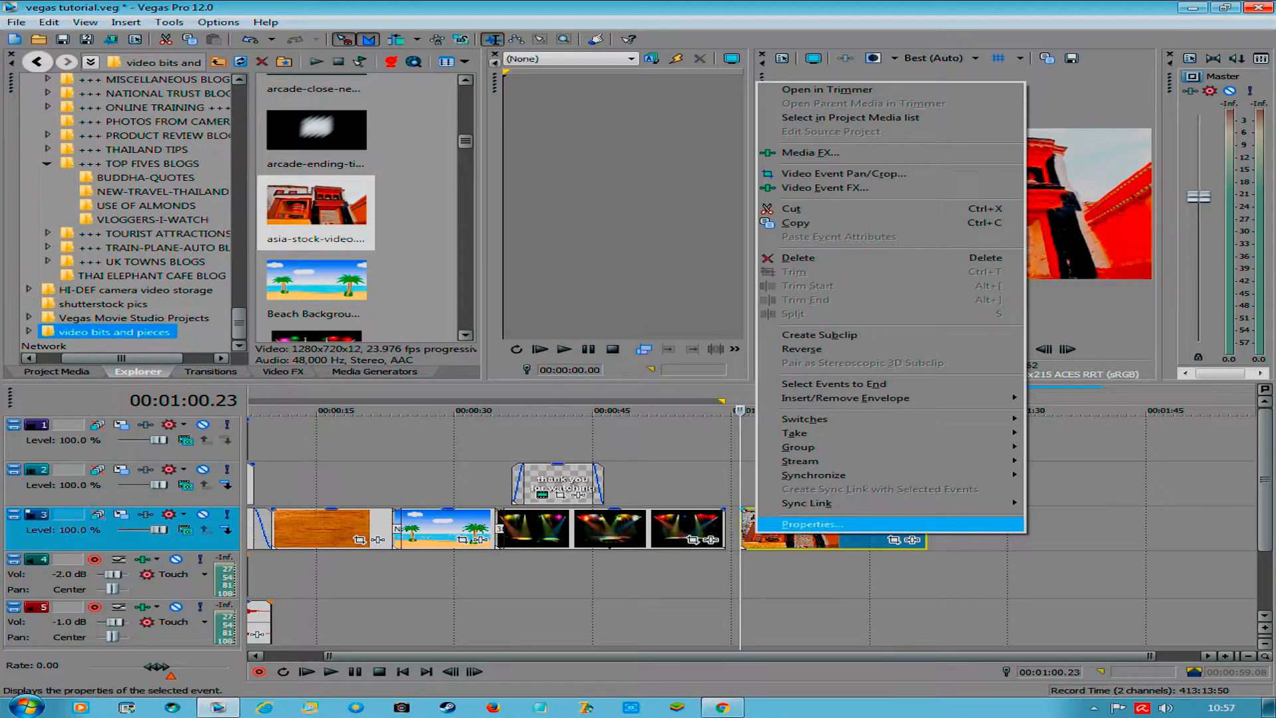
click(812, 524)
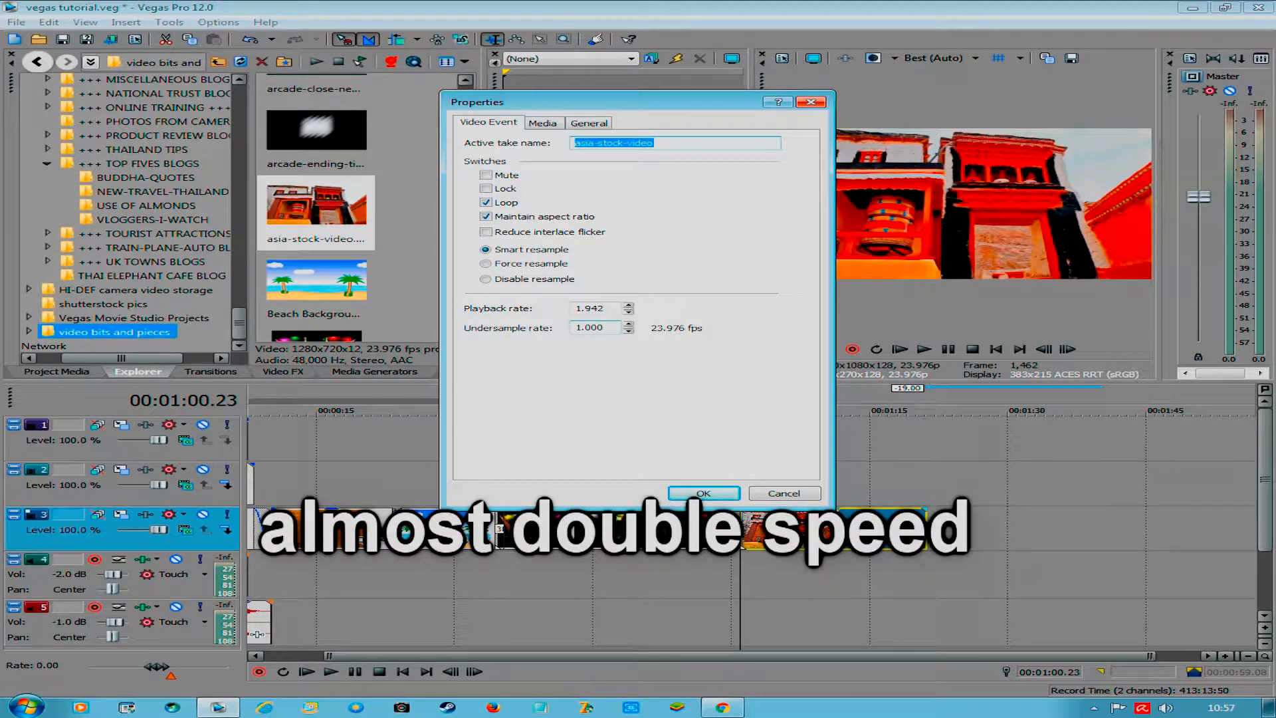
key(Return)
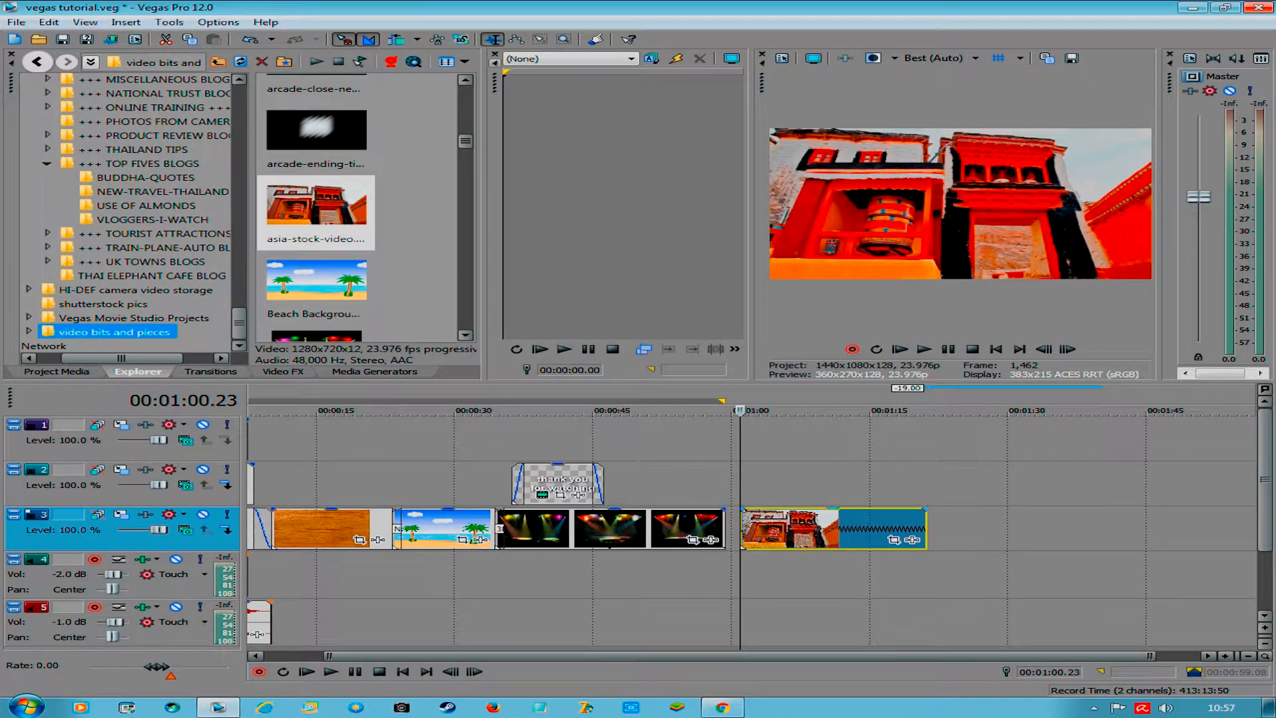
key(space)
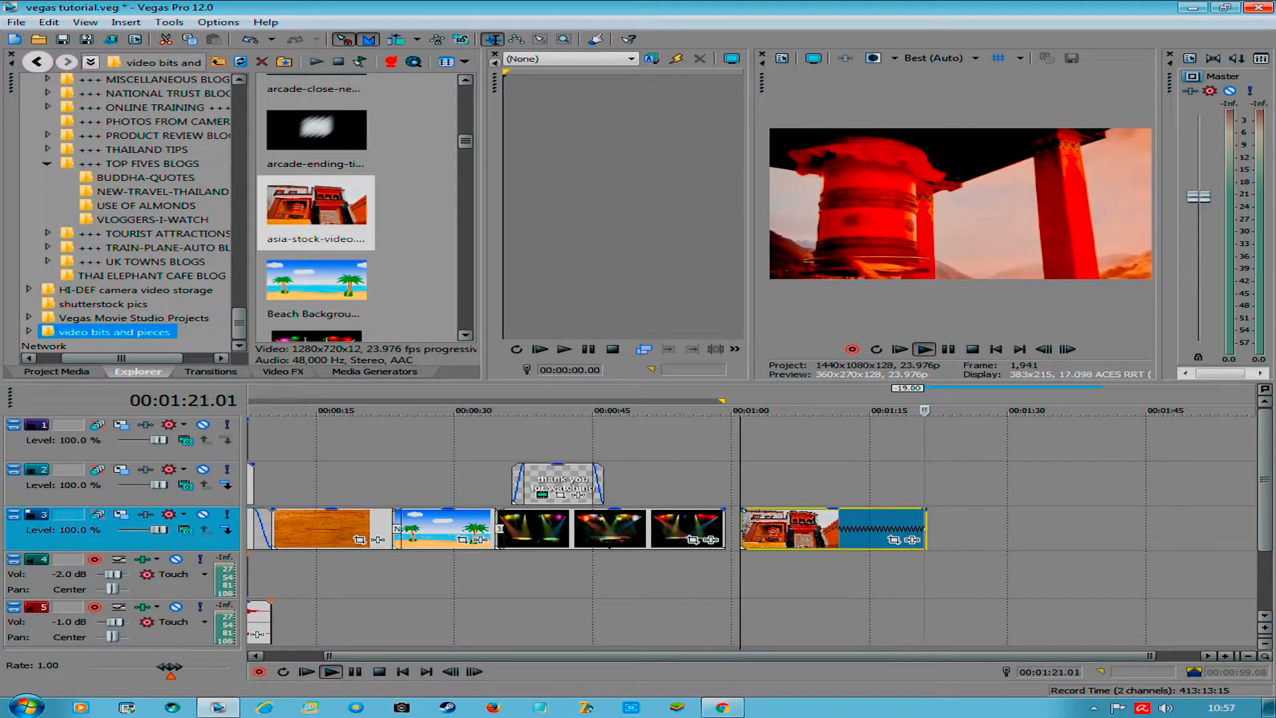
- Time-compress the asia-stock-video clip further so that it ends at about 00:01:12, and play it from 00:01:00.23
key(space)
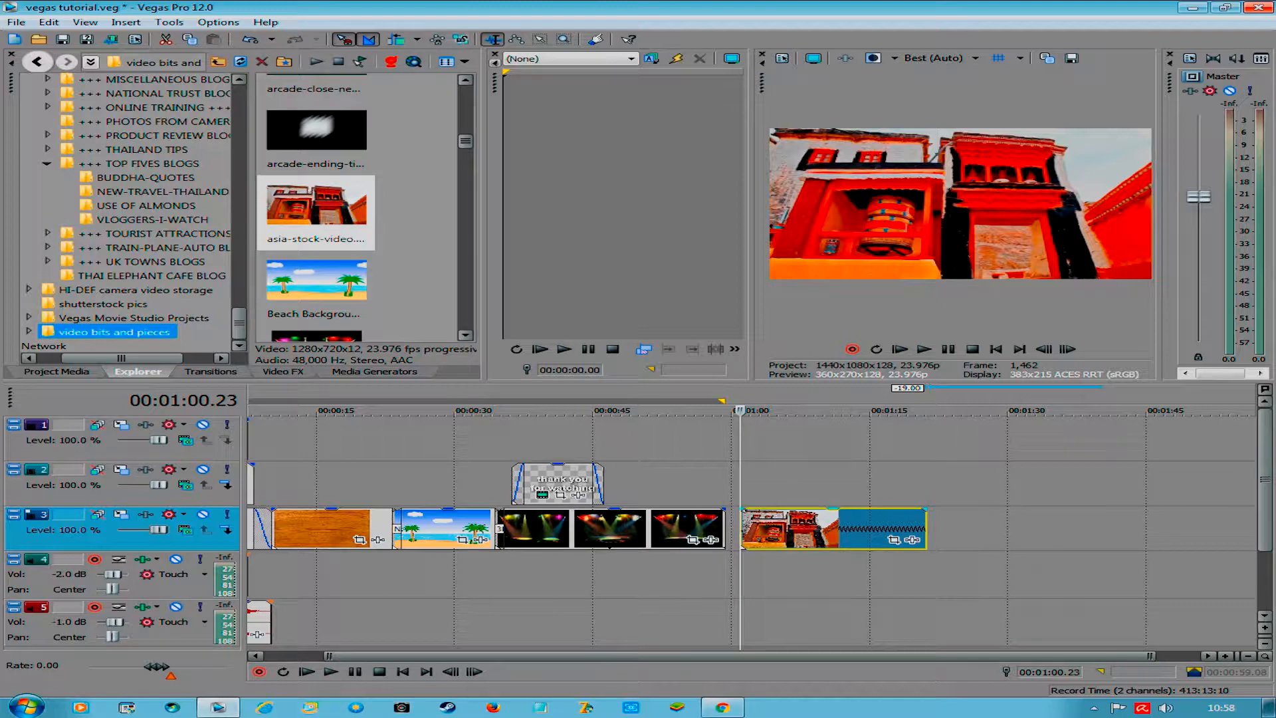
drag(927, 532, 841, 531)
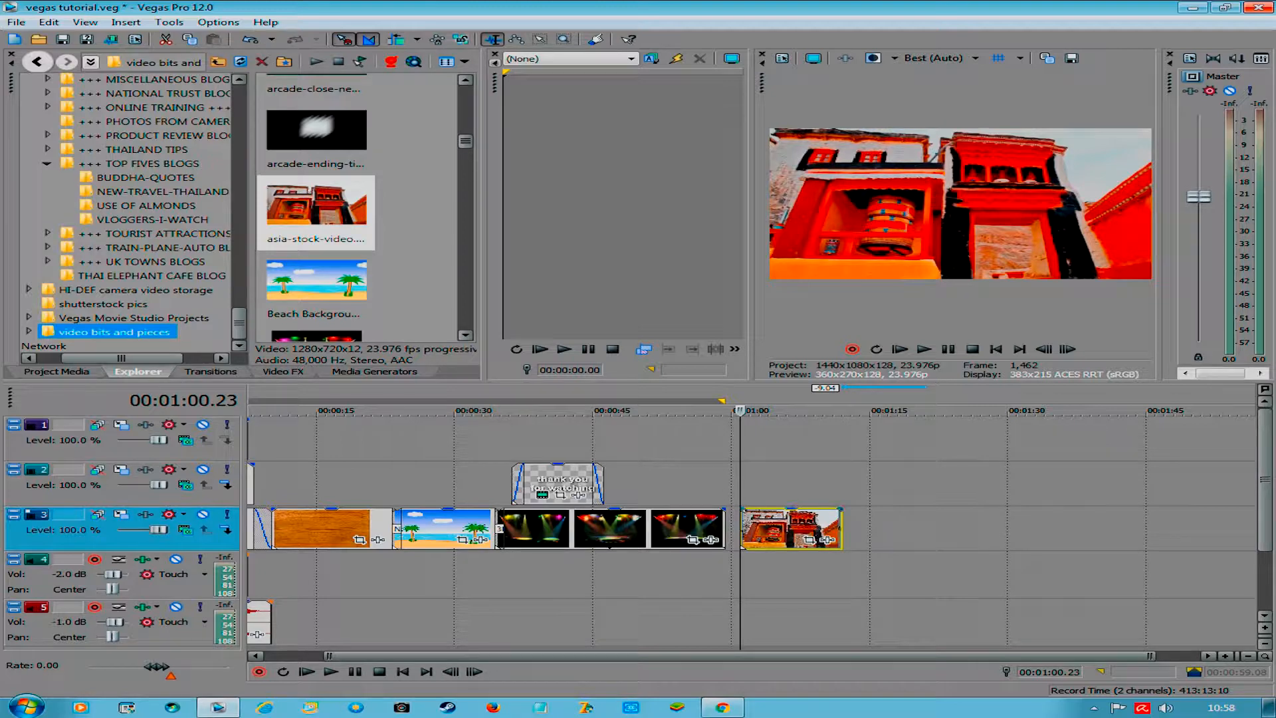
key(space)
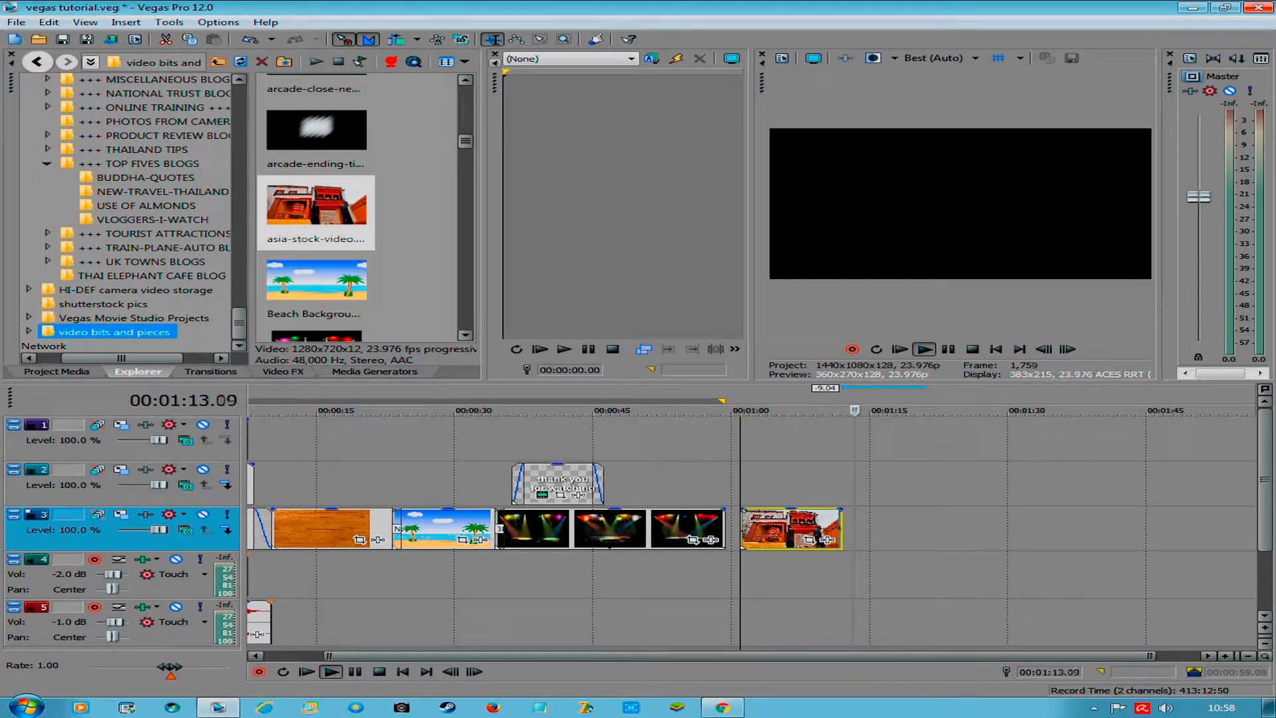
key(space)
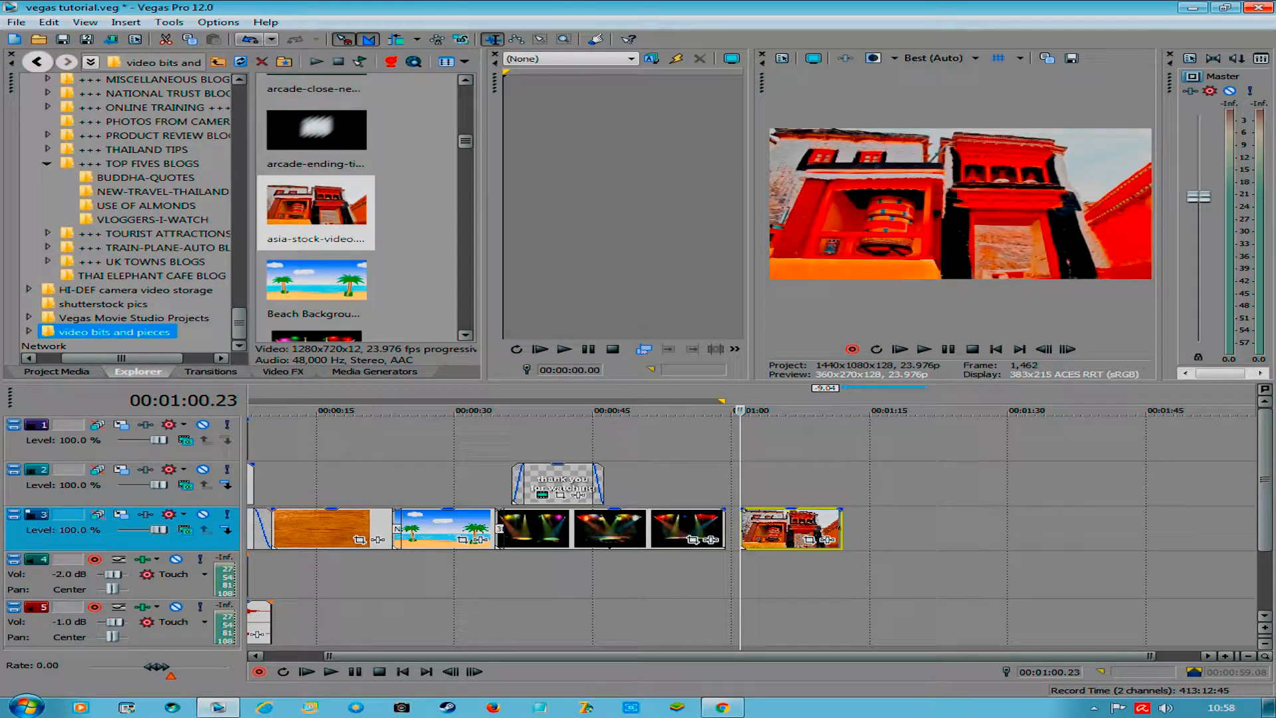
- Undo the asia-stock-video clip's two stretches and properties change, and time-stretch it so that it ends at about 00:03:16
click(271, 40)
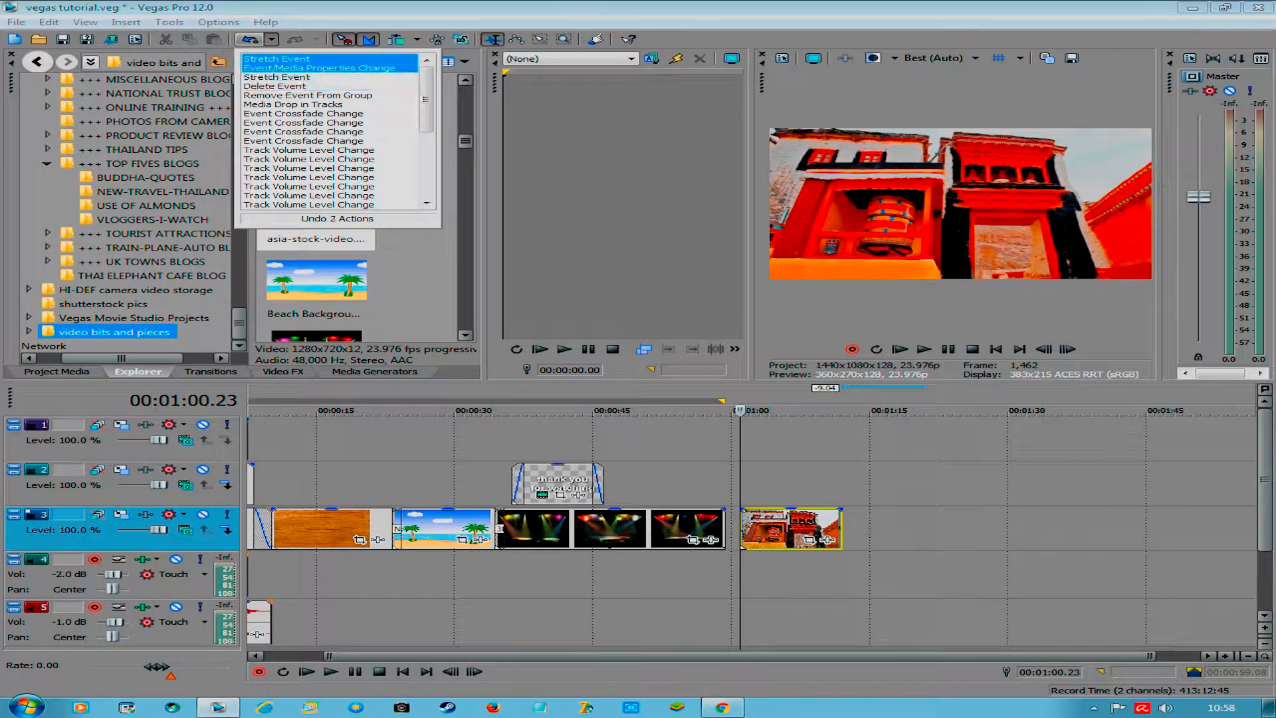
click(286, 78)
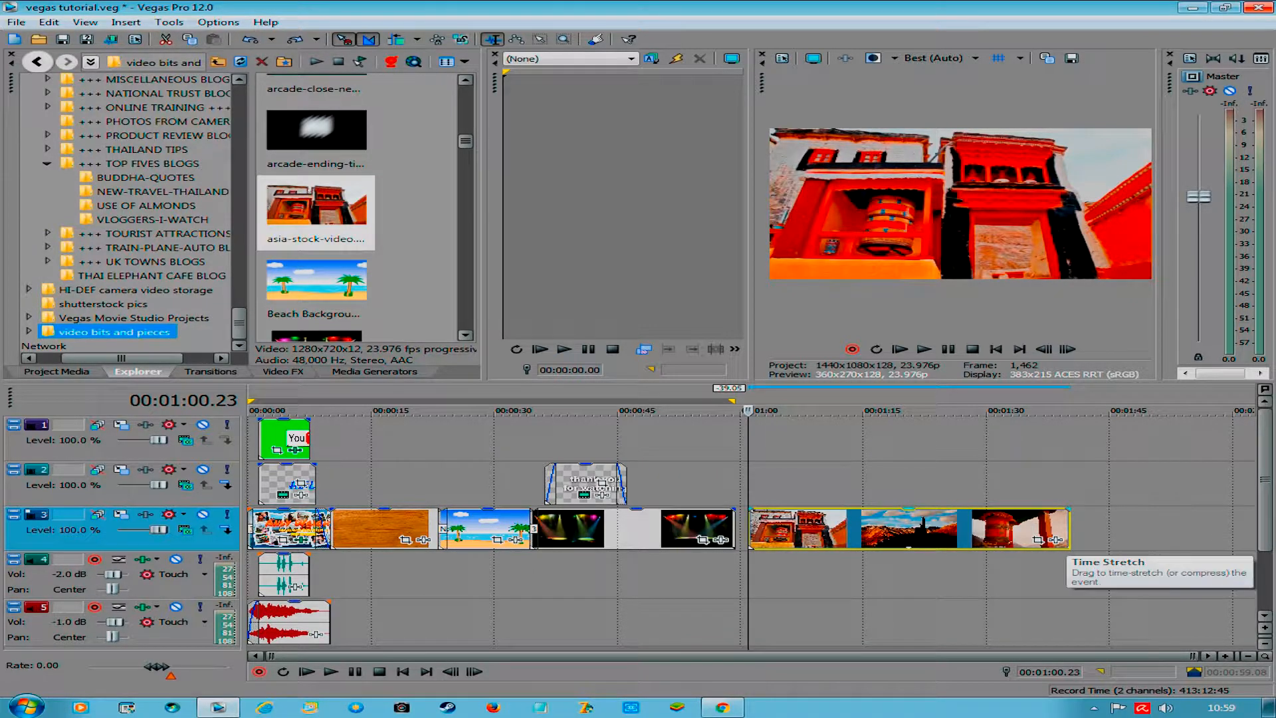
drag(1069, 510, 1196, 539)
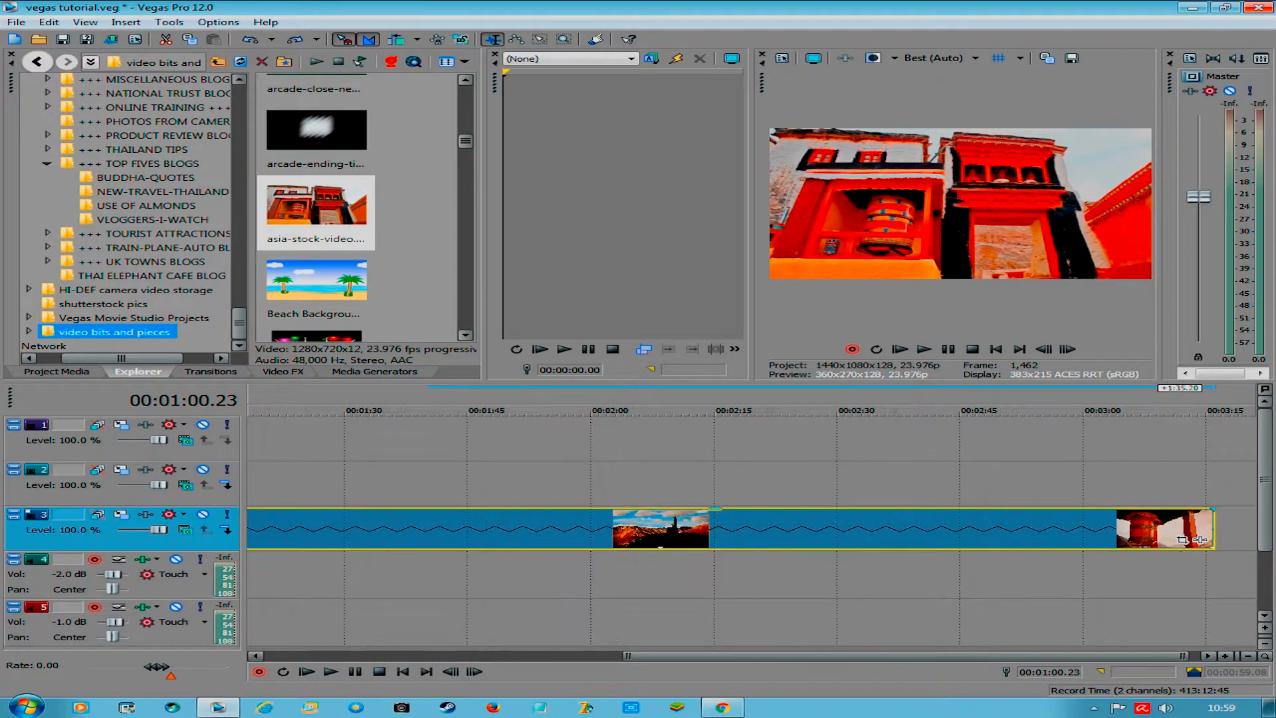
- Play the slowed-down asia-stock-video clip from 00:02:11.10
click(685, 529)
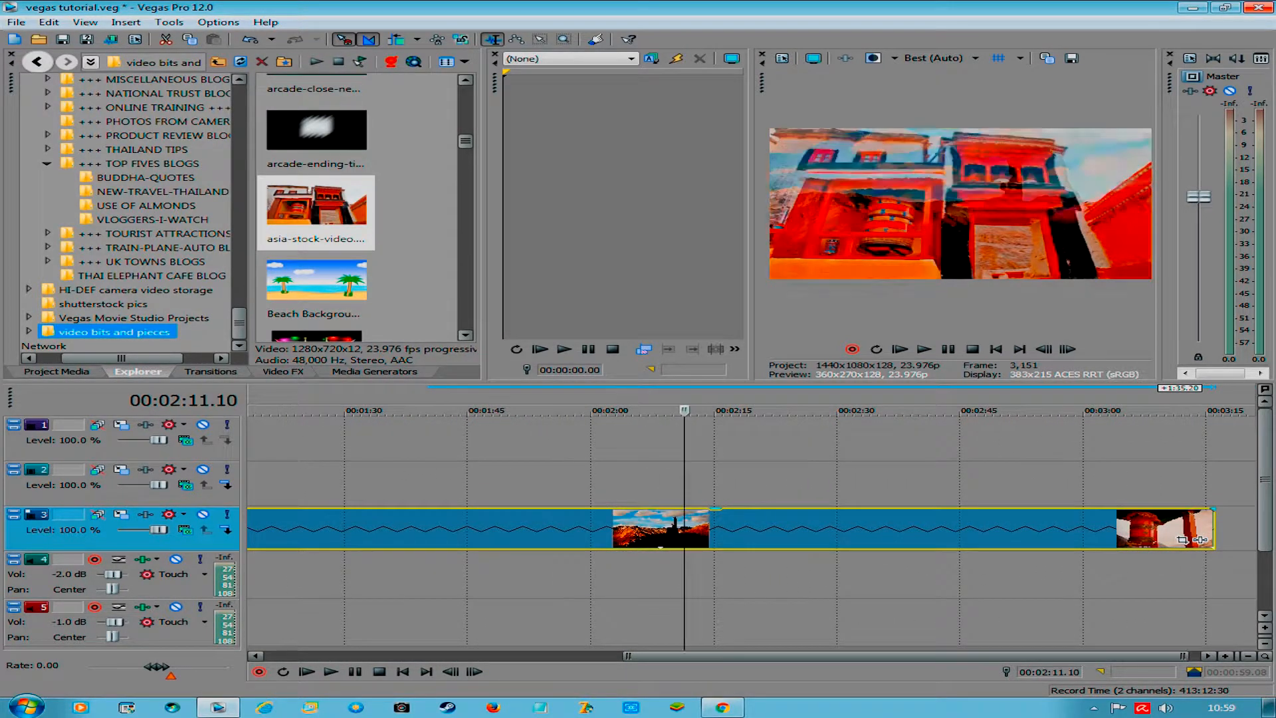
key(space)
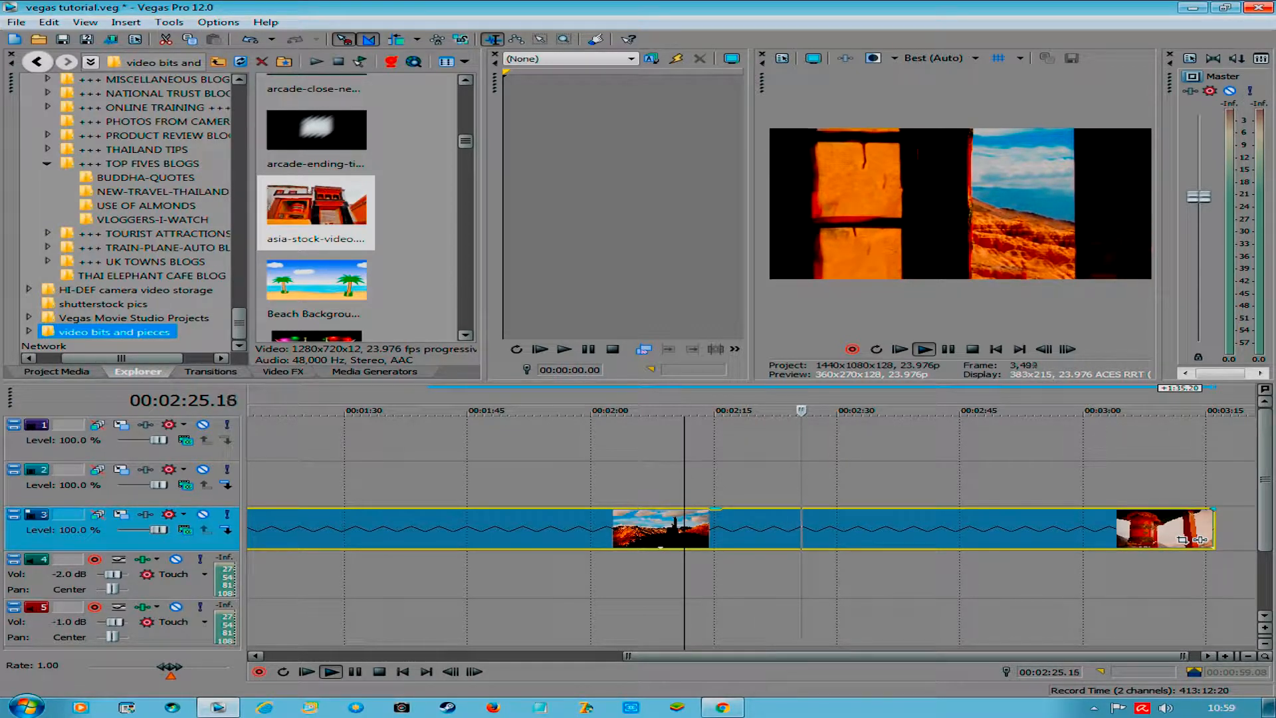
key(space)
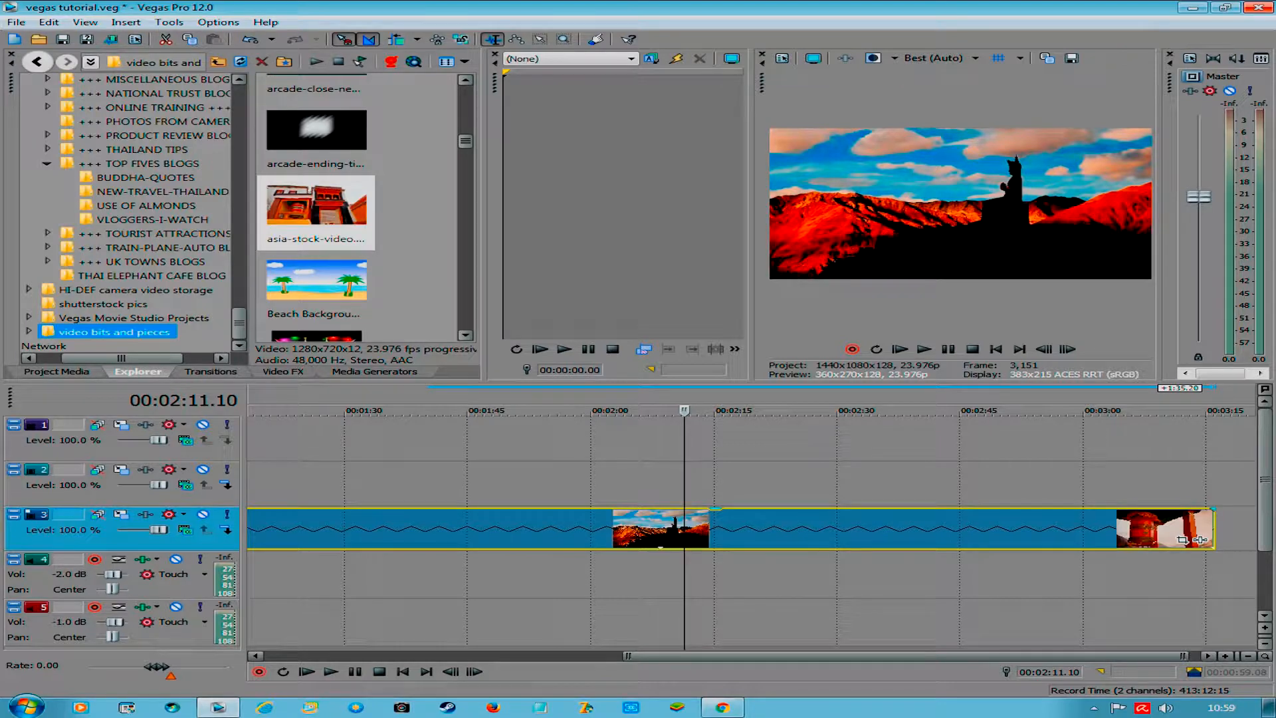
- Set the asia-stock-video clip's playback rate to 0.5 in its event properties
right_click(688, 530)
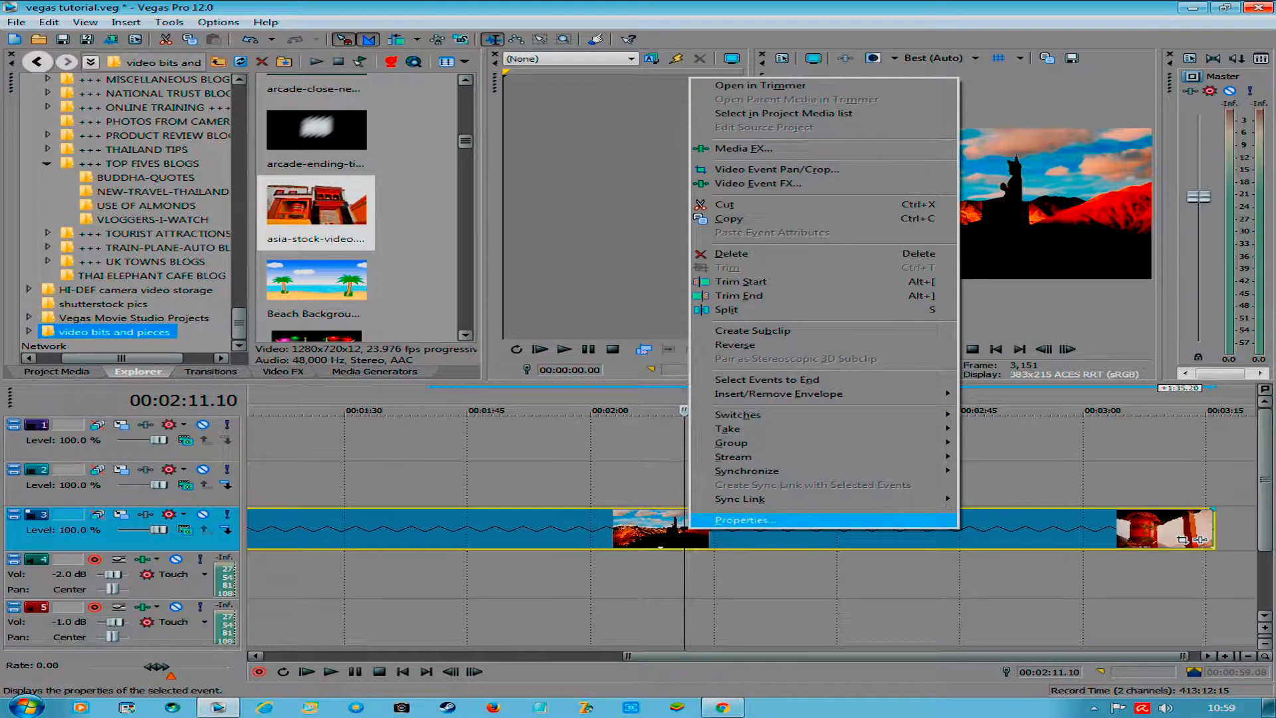
click(741, 519)
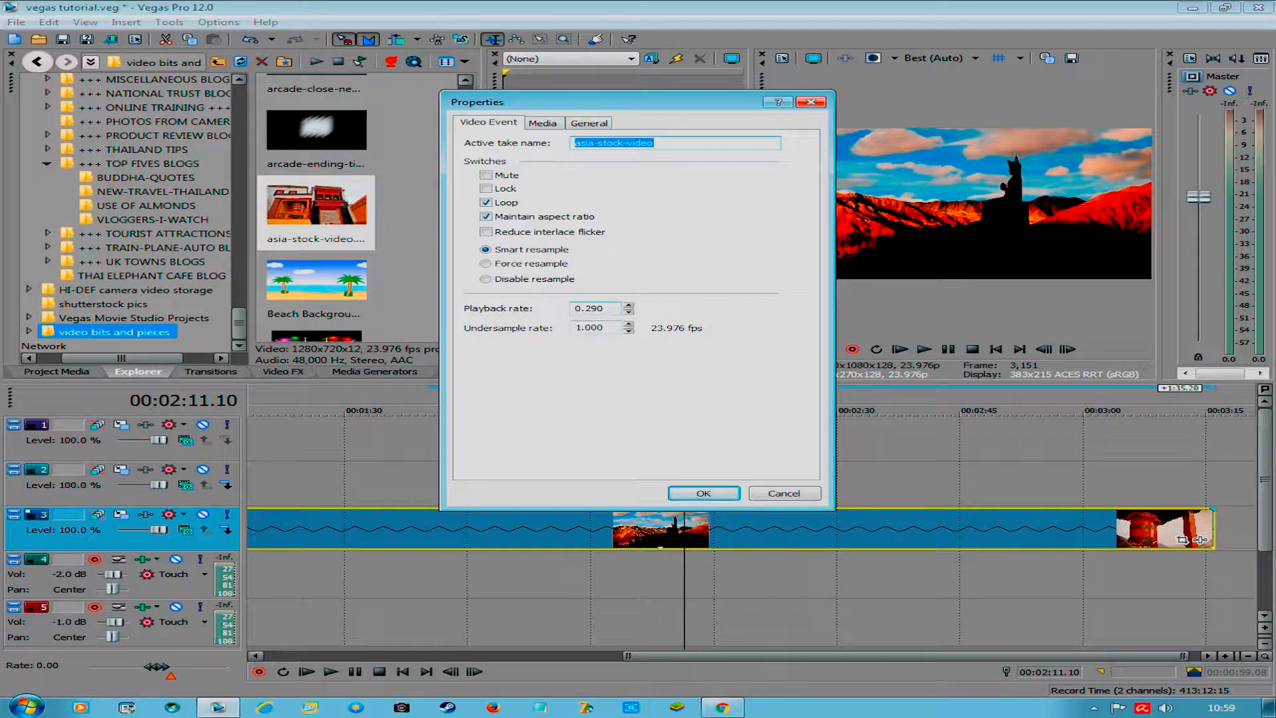
click(587, 308)
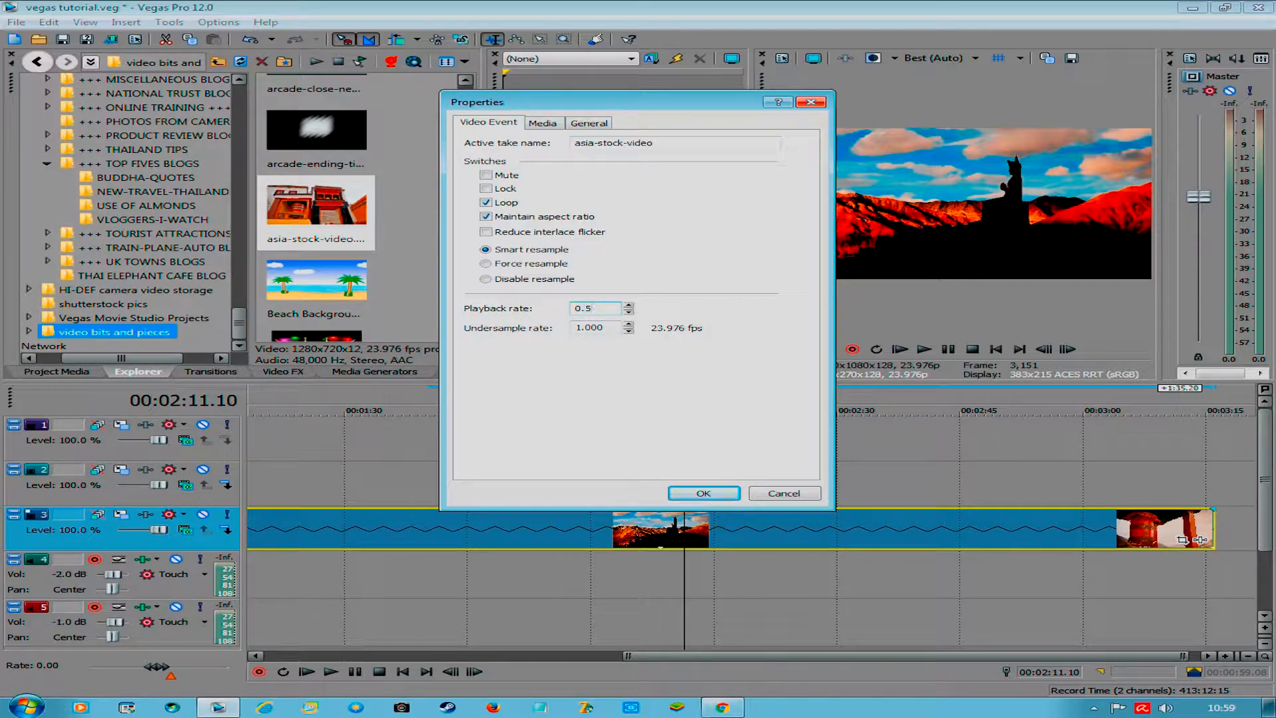
text(0.5)
key(Return)
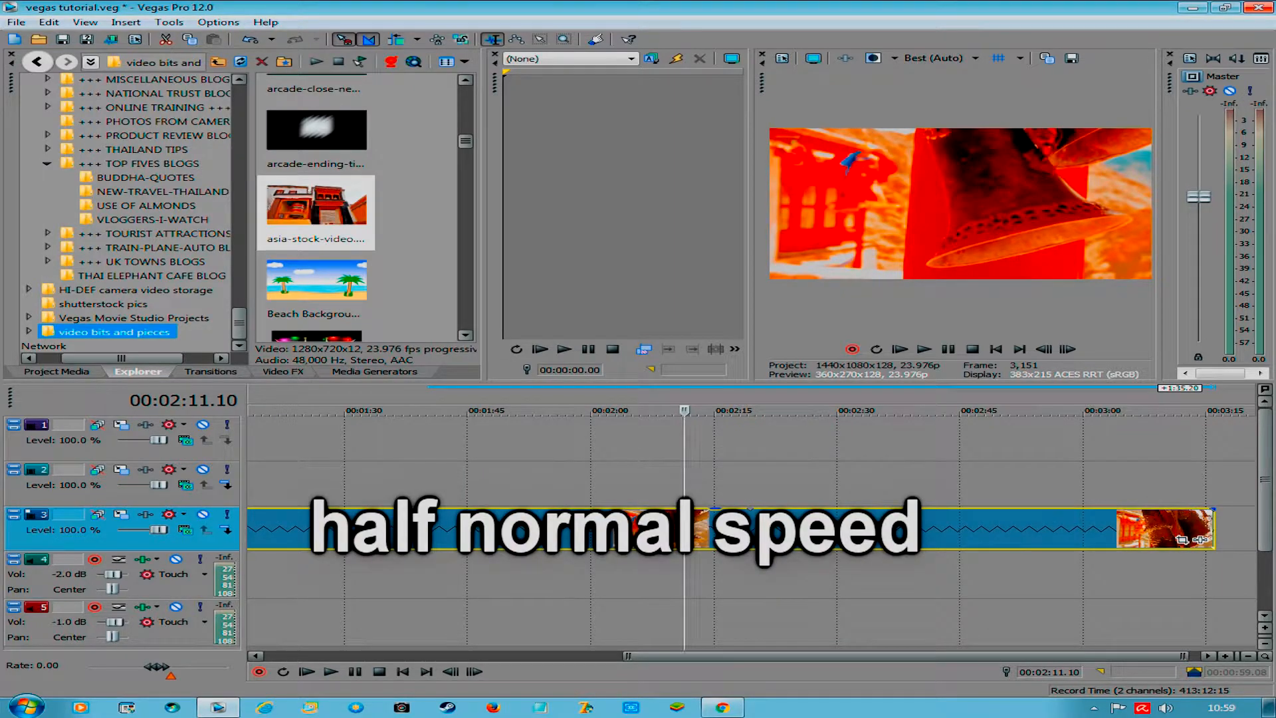
- Play the half-speed asia-stock-video clip from 00:02:11.10 and check where its footage starts repeating
key(space)
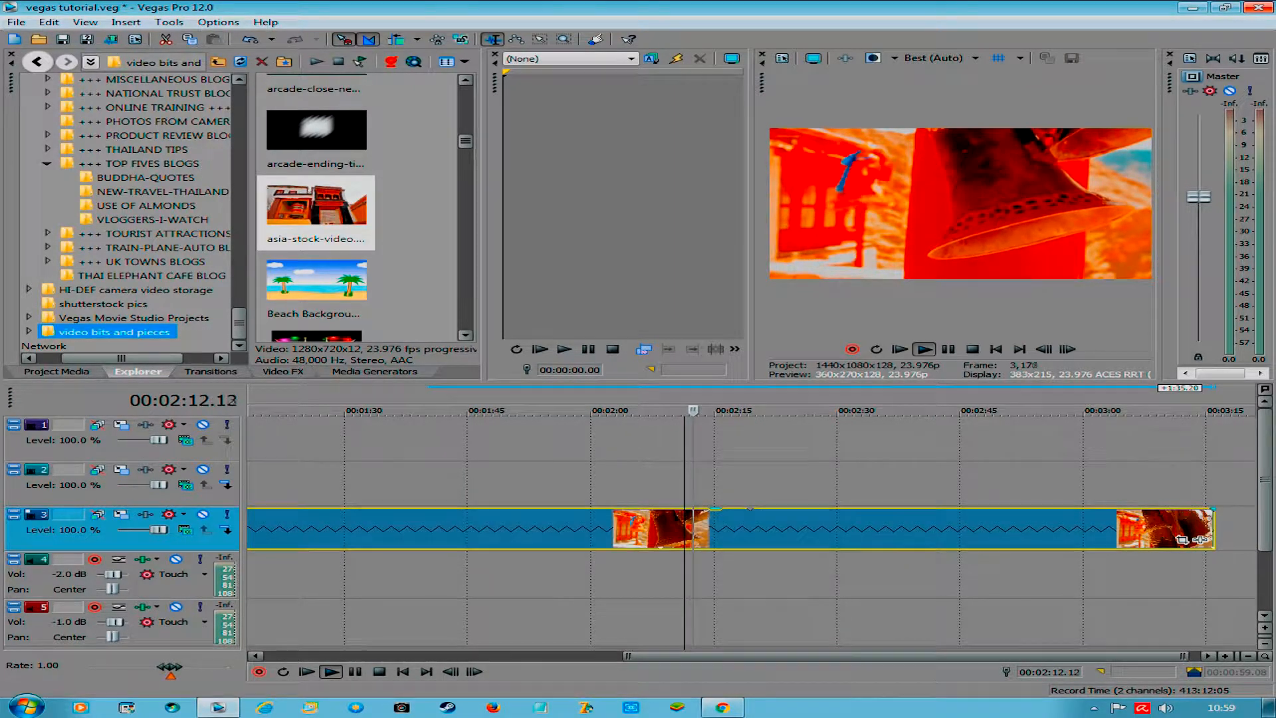
scroll(751, 530, down, 3)
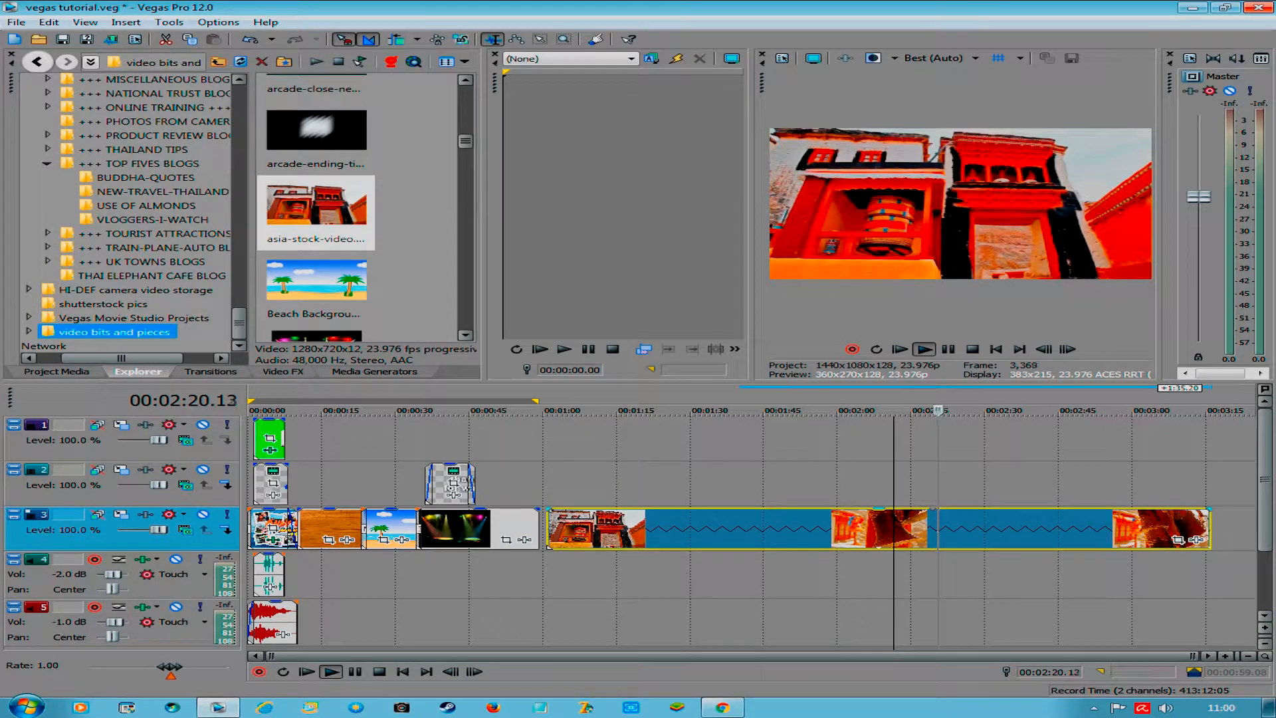
key(space)
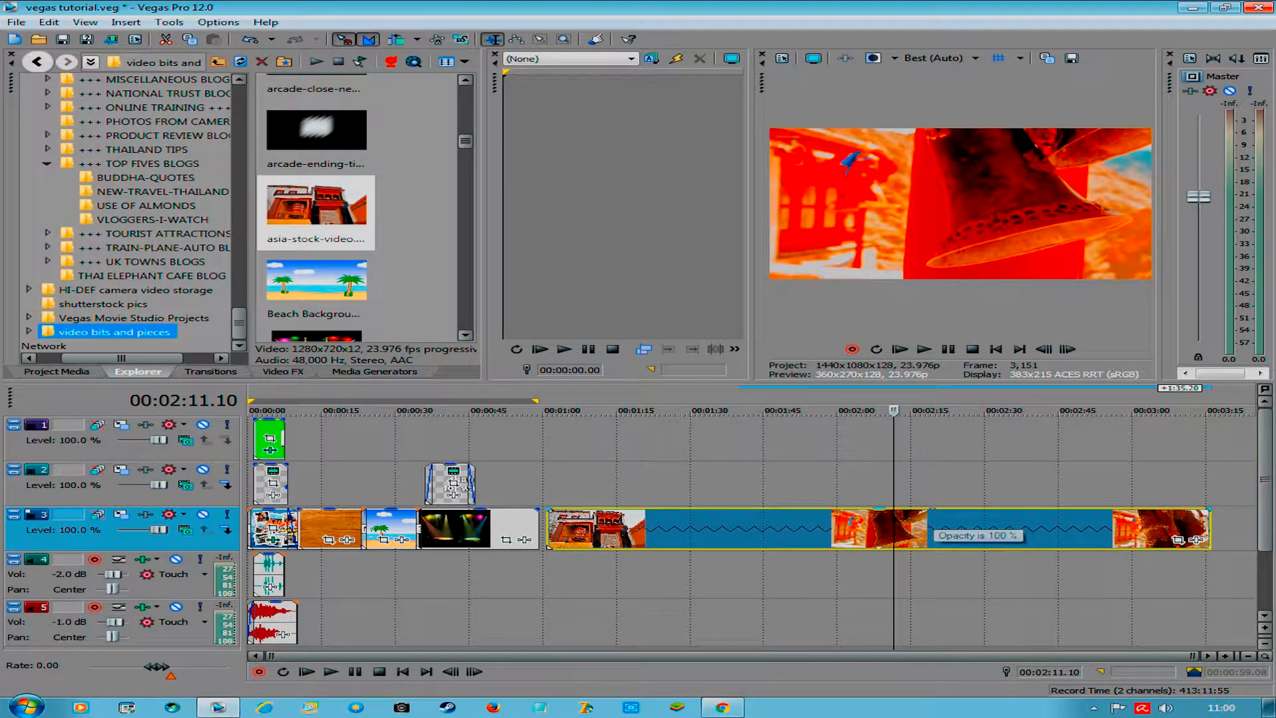
- Step back through the asia-stock-video clip from 00:02:19.05 to 00:02:17.09 and play it to locate where the footage restarts
click(932, 511)
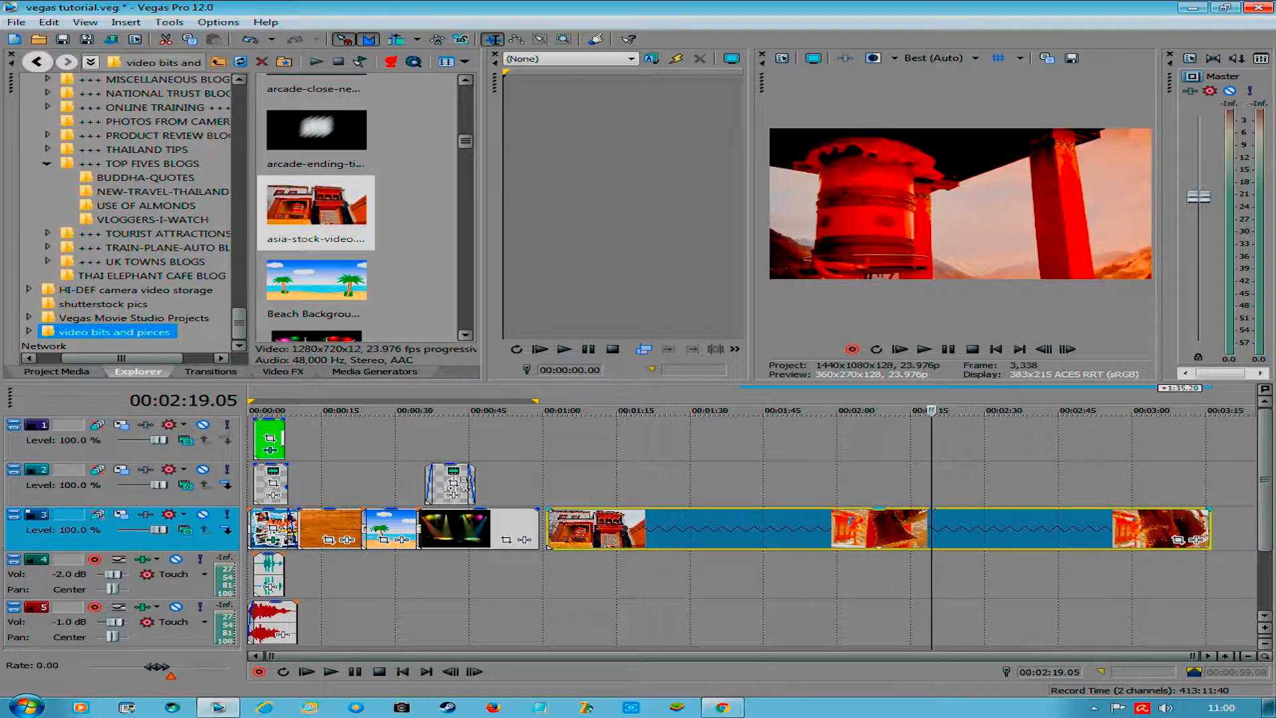
key(Left)
key(Left)
key(Left)
key(Left)
key(Left)
key(Left)
key(Left)
key(Left)
key(Left)
key(Left)
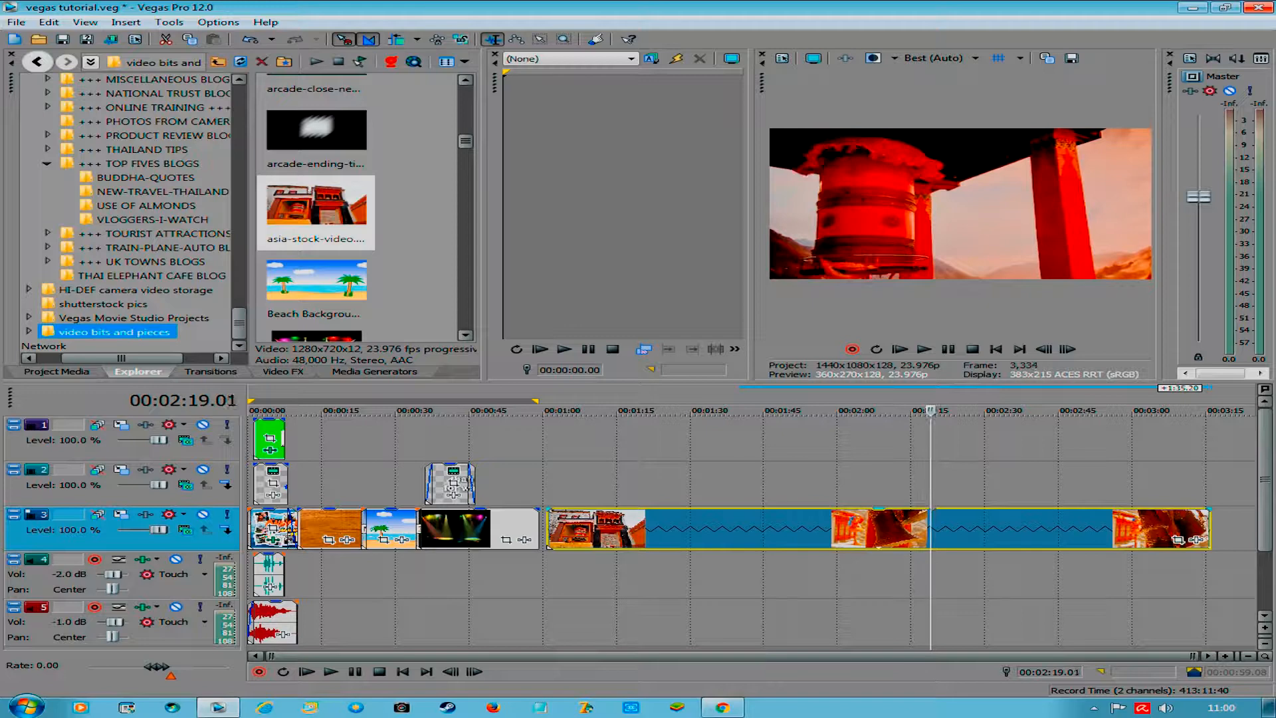
key(space)
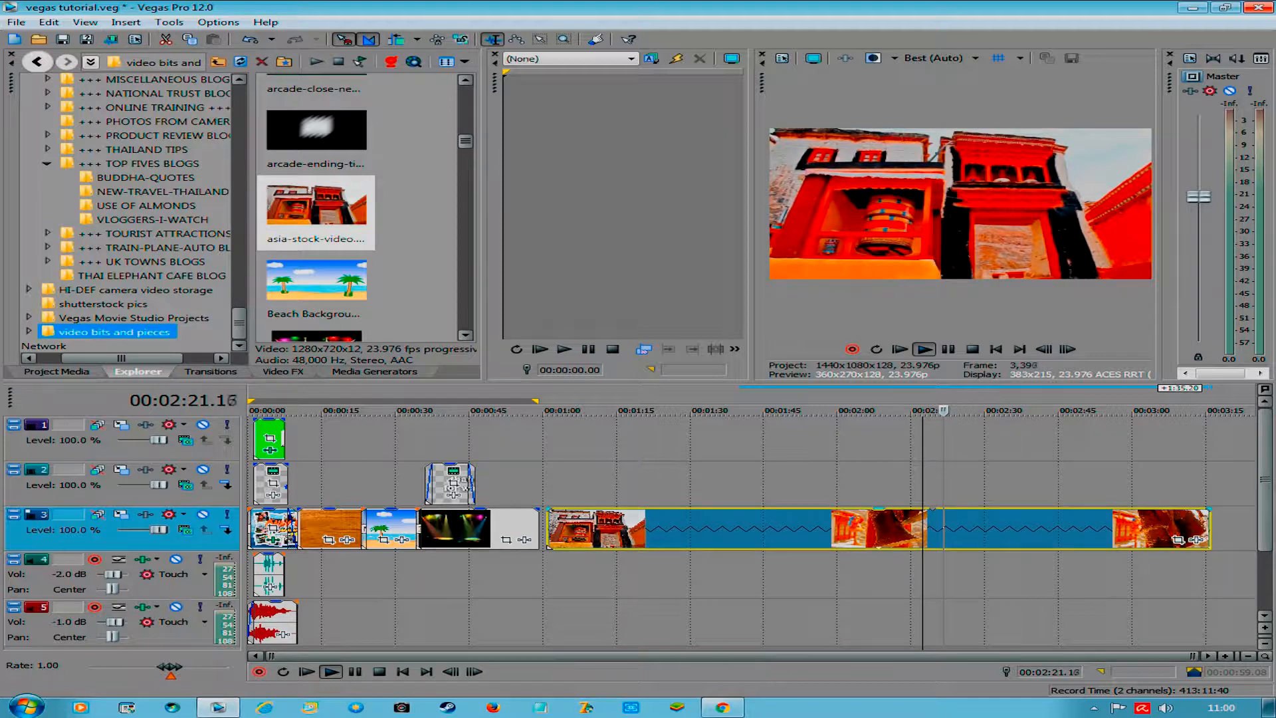
key(space)
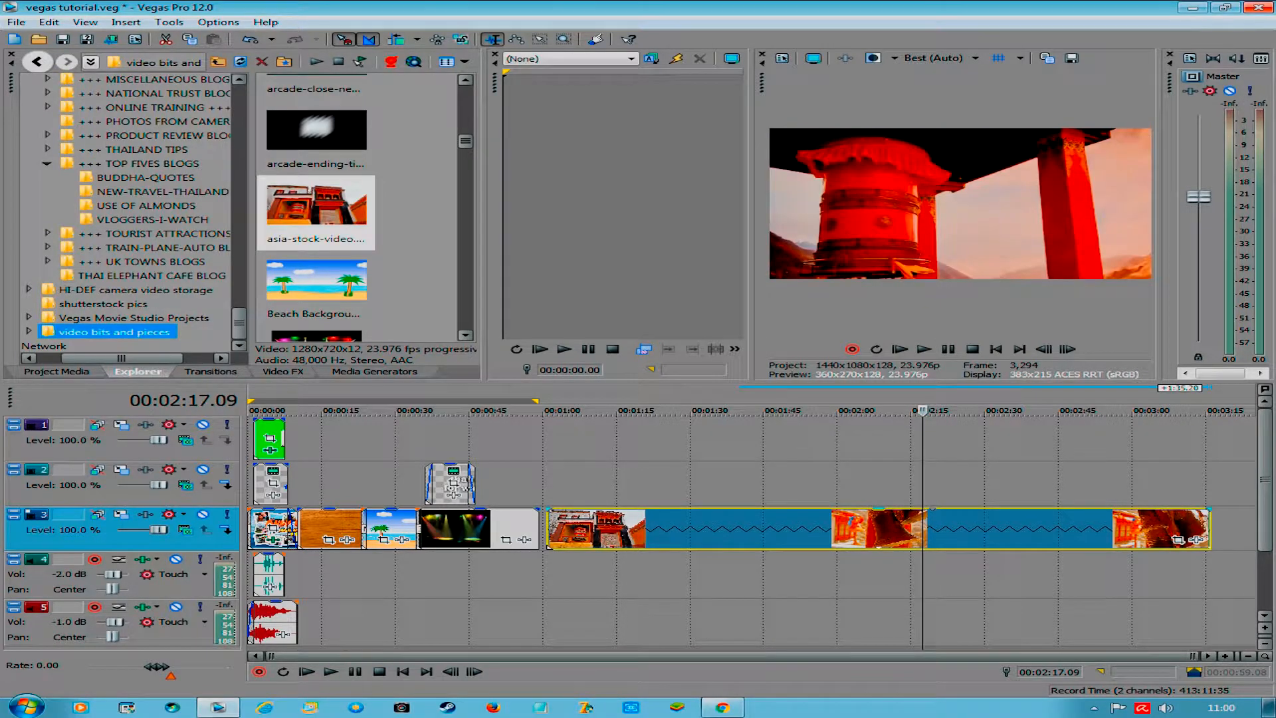
- Split the asia-stock-video clip at 00:02:19.00 and delete the repeated part after the split
click(931, 530)
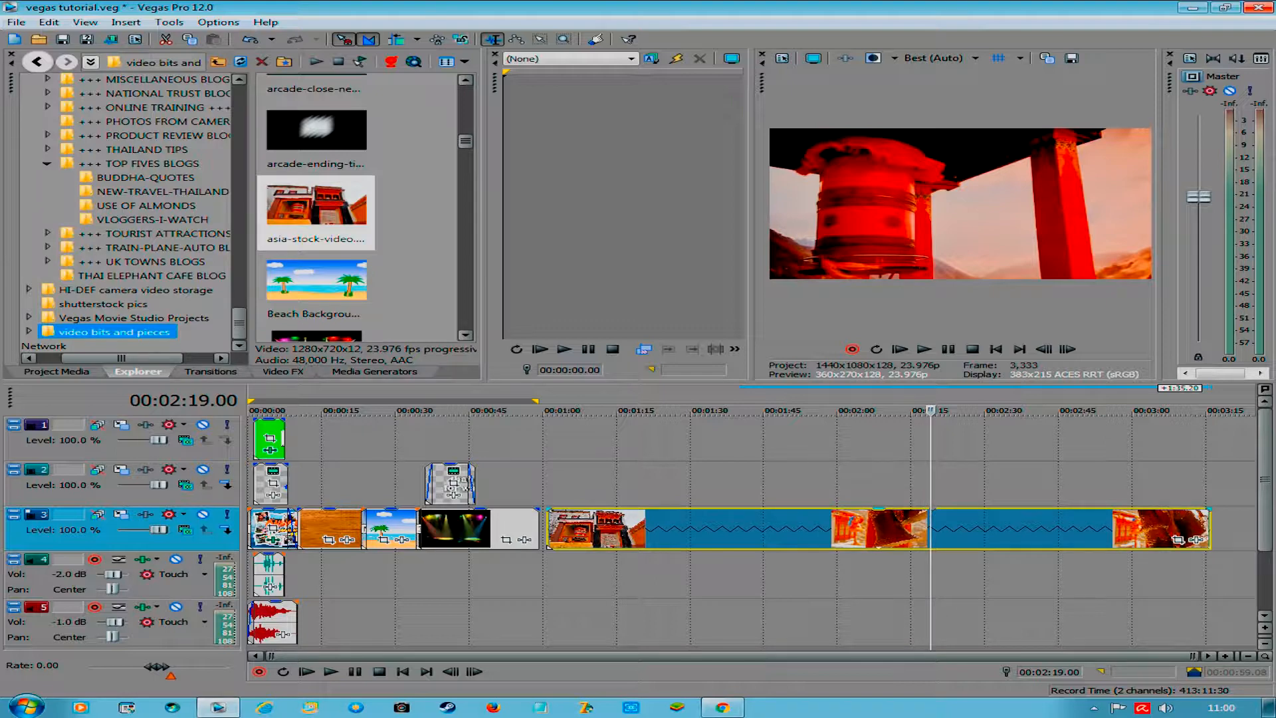
key(s)
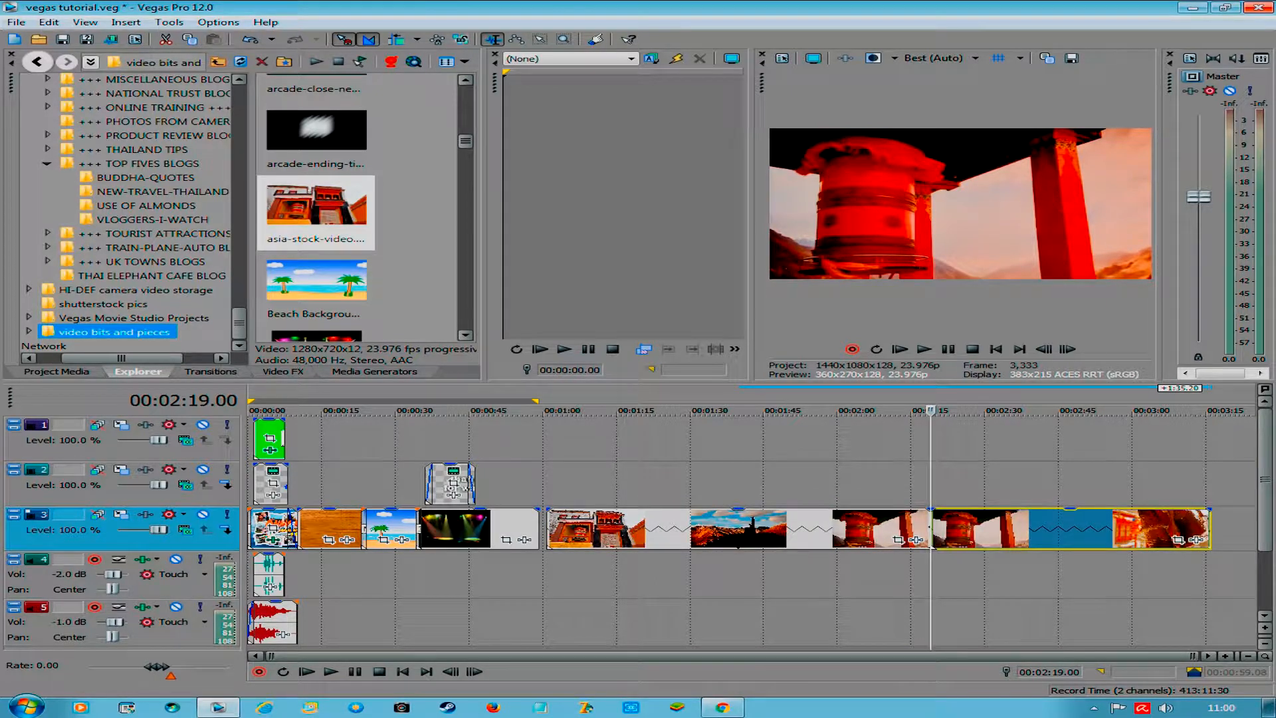
key(Delete)
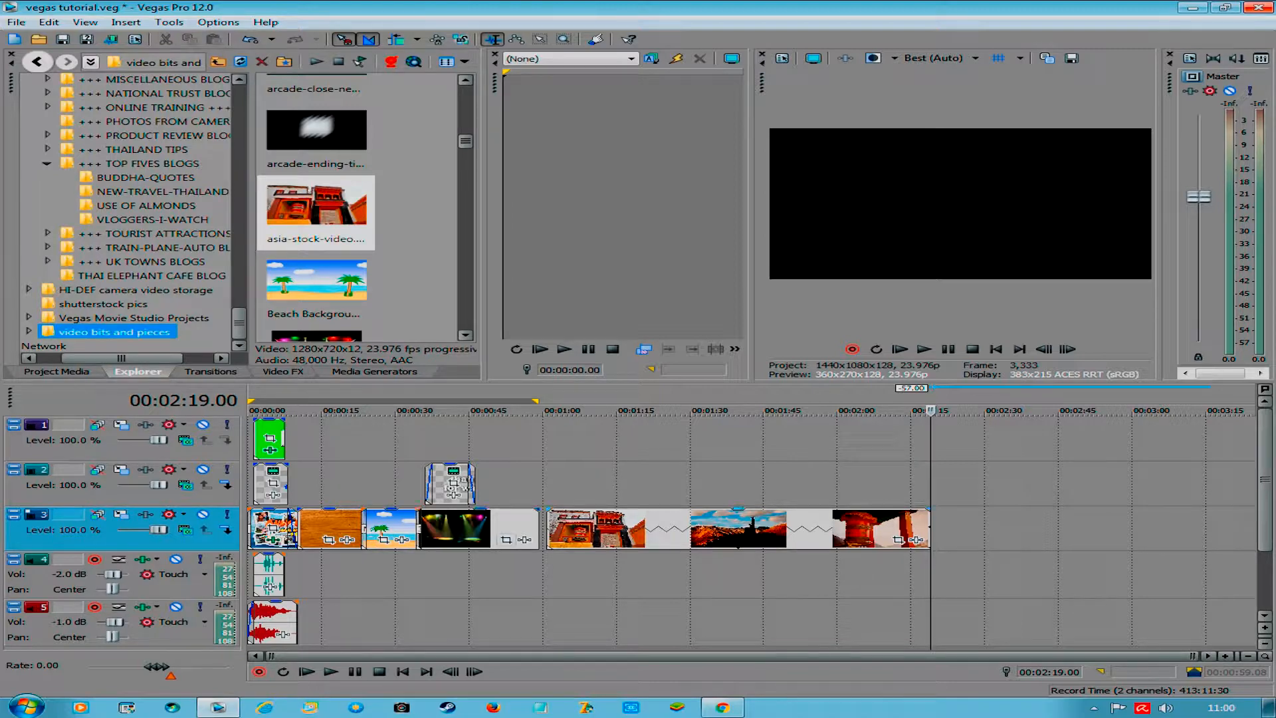
- Play the trimmed half-speed clip from its start at 00:01:00.23, and place the cursor at 00:01:07.00
click(549, 529)
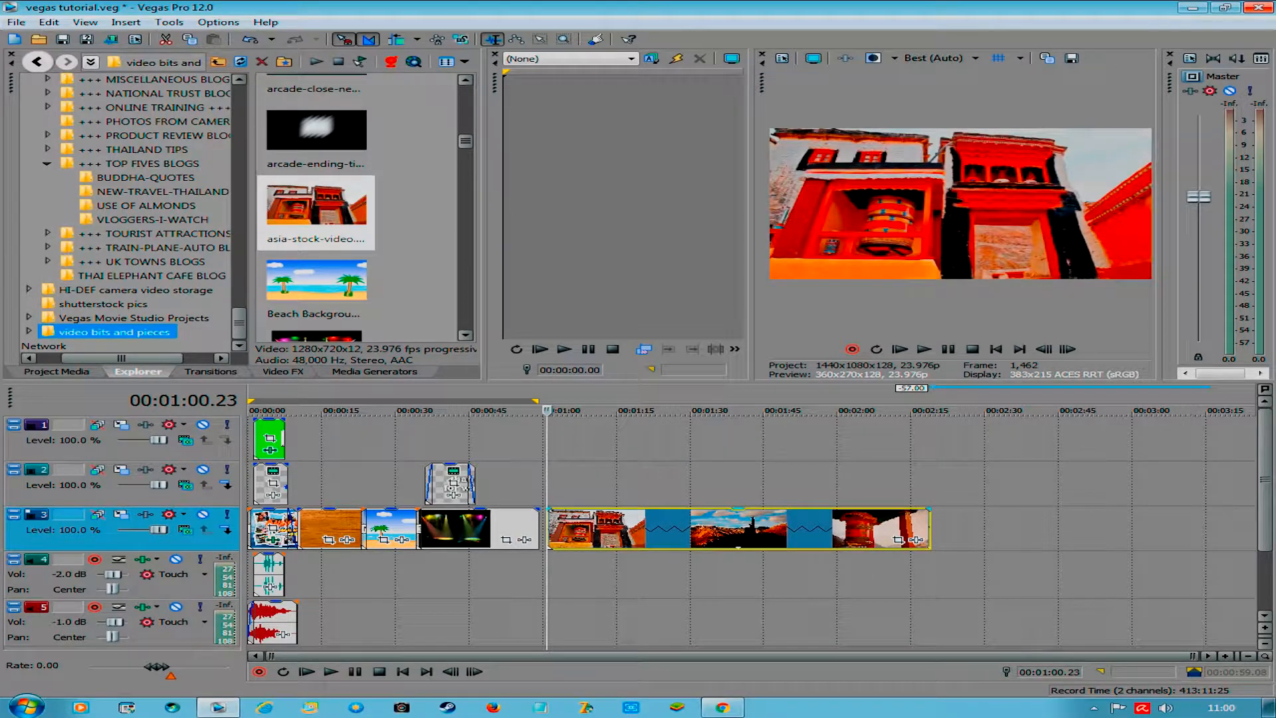
key(space)
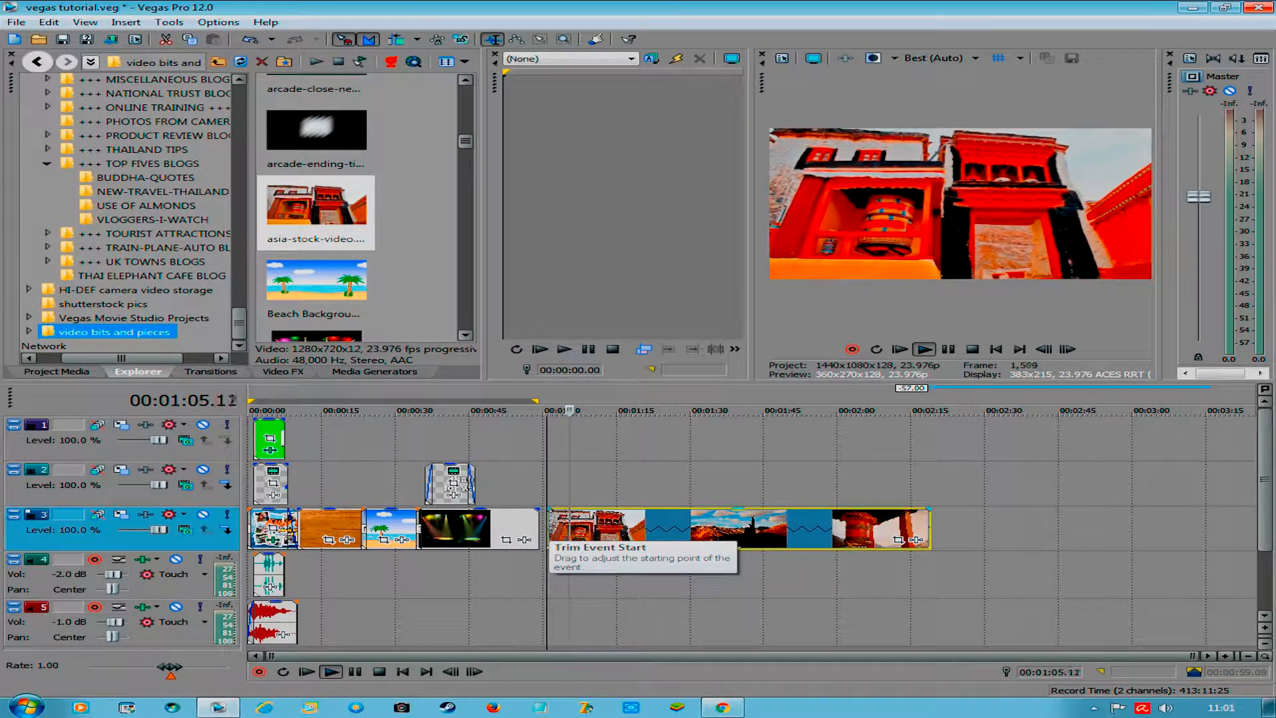
key(space)
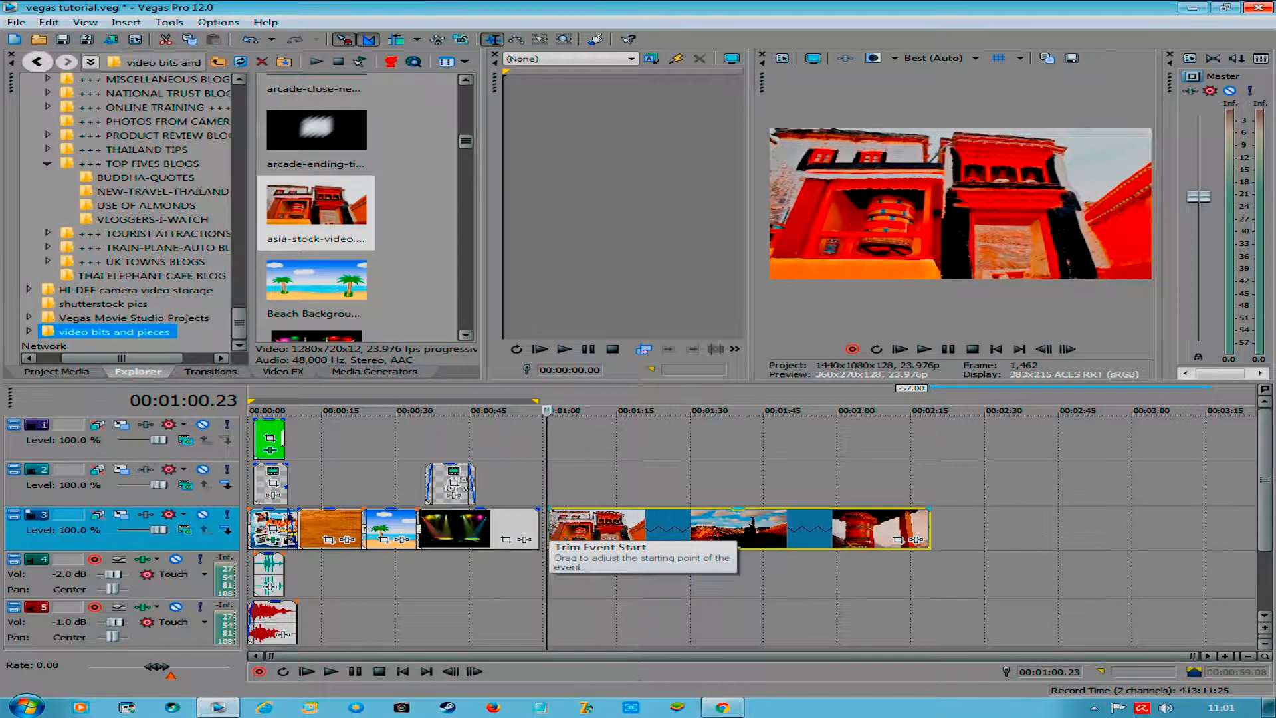
click(577, 576)
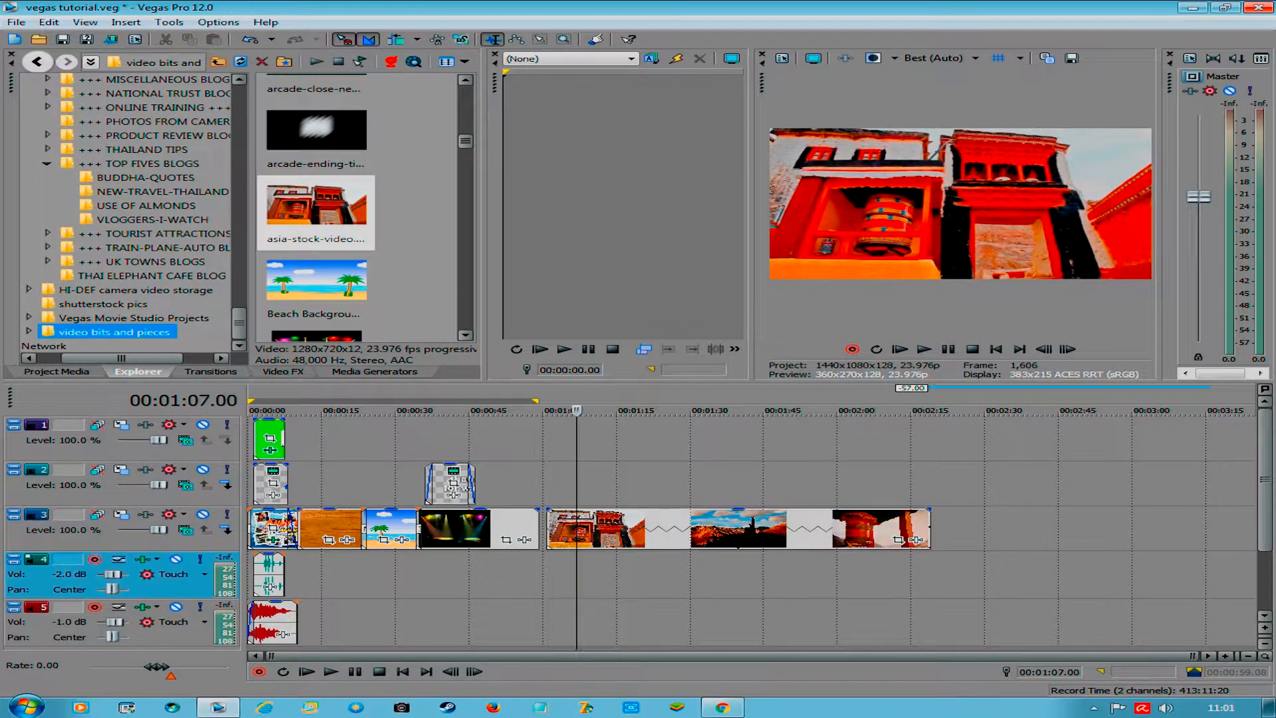